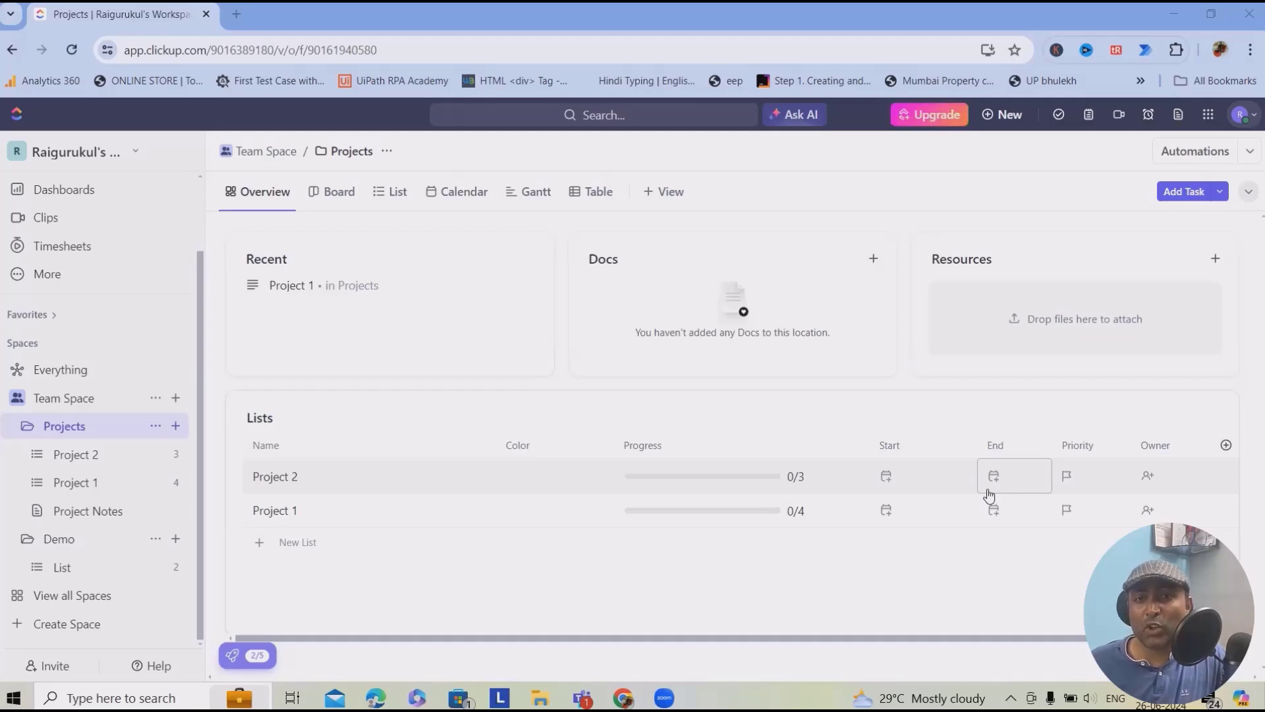
# - Create a new list in the Projects folder and begin naming it Invoice Processing
pyautogui.click(175, 425)
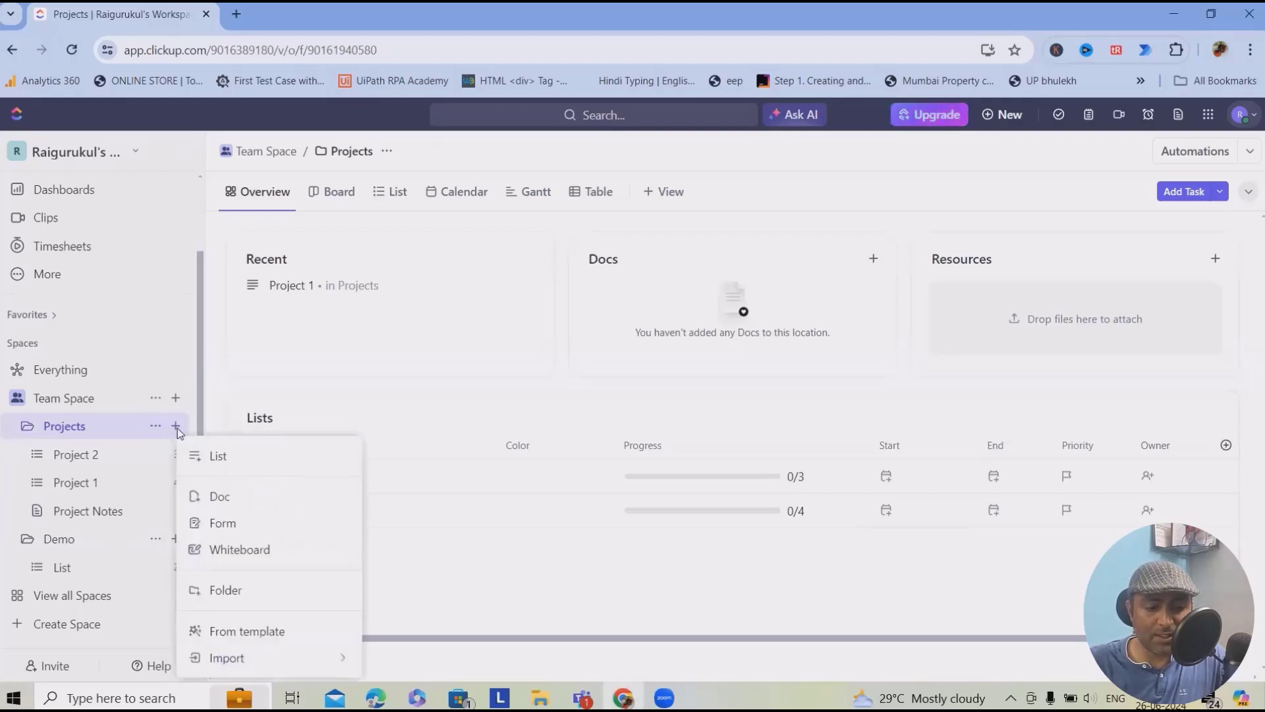
pyautogui.click(390, 314)
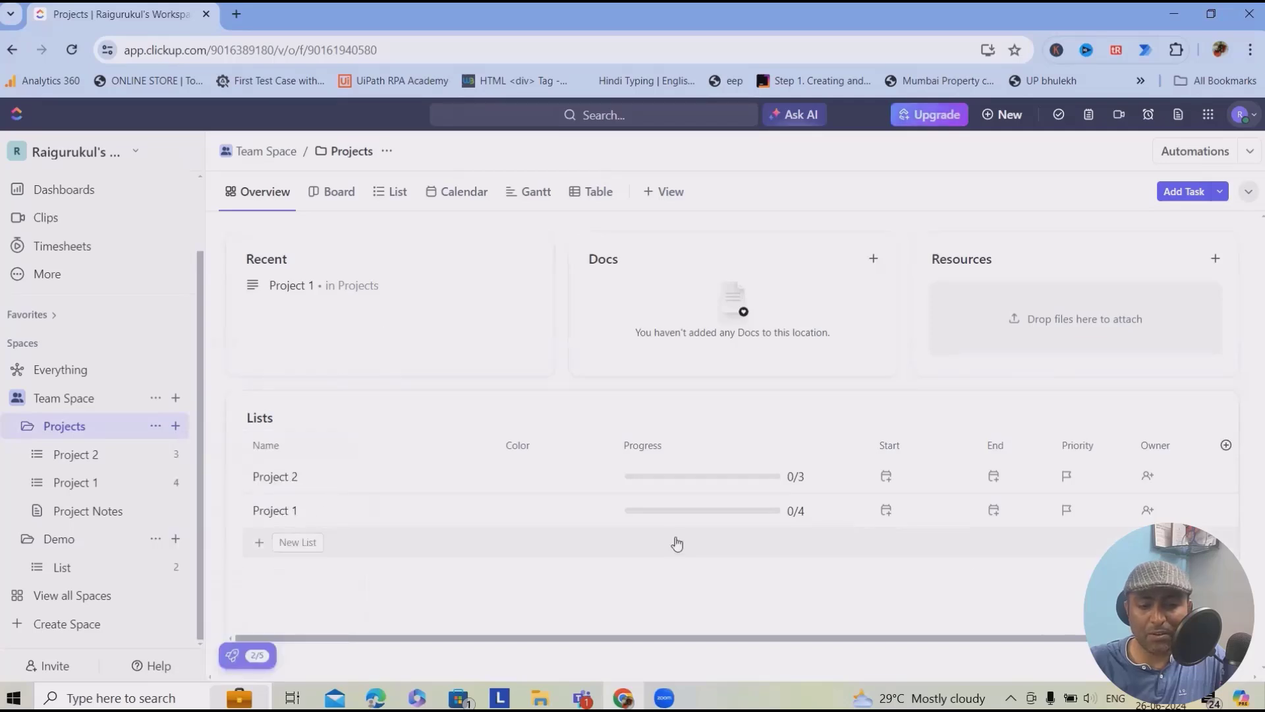
pyautogui.click(293, 548)
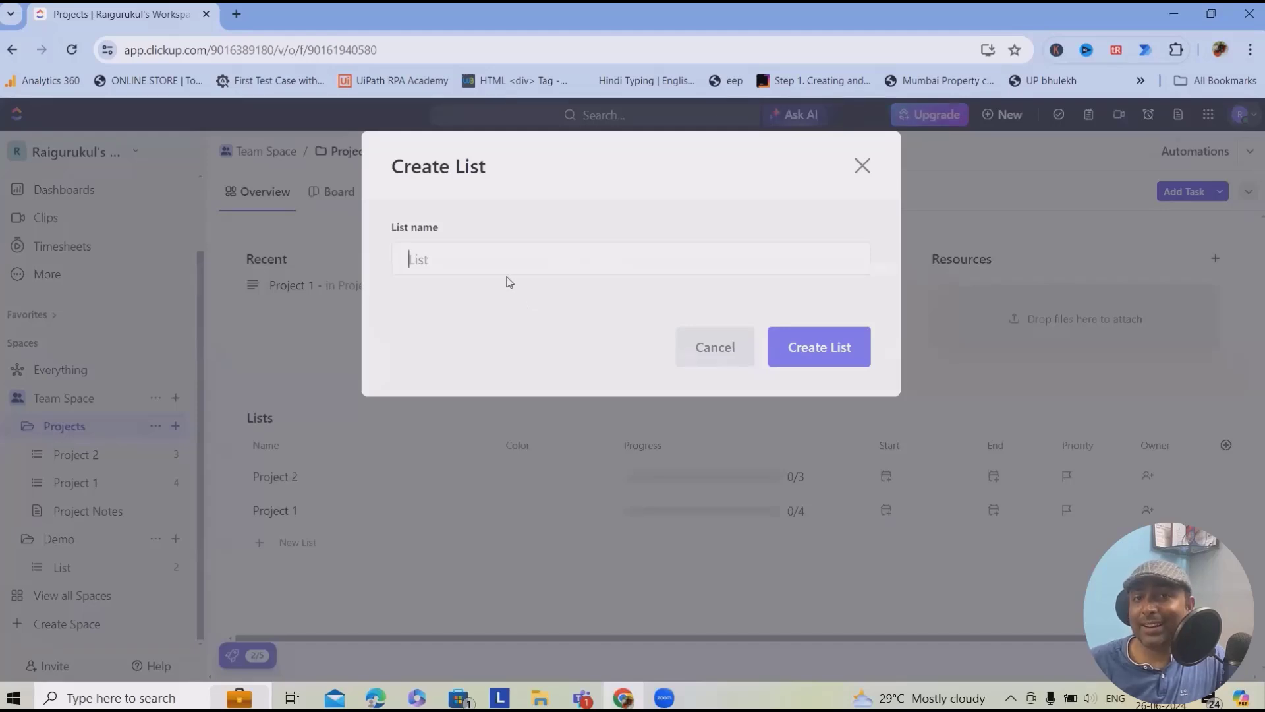
pyautogui.write('lnvo')
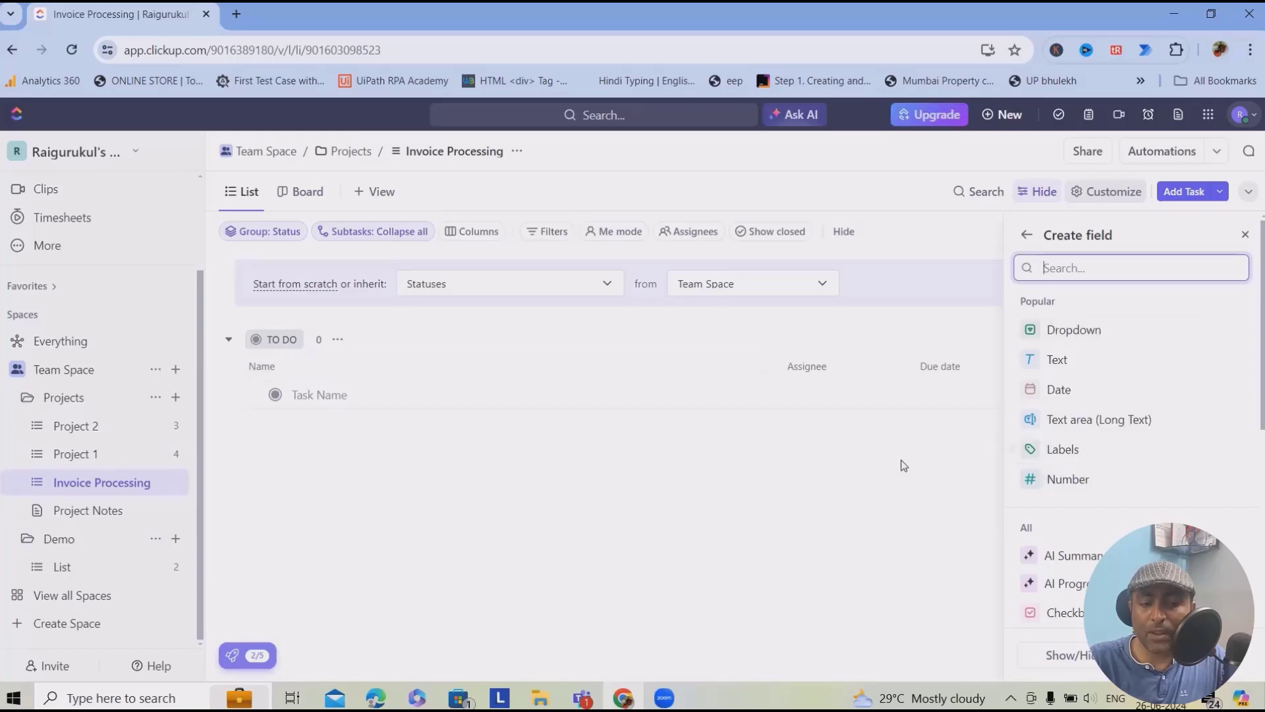
# - Add five tasks: Walkthrough of process, Project Charter, PDD, SDD and Process assement
pyautogui.click(344, 398)
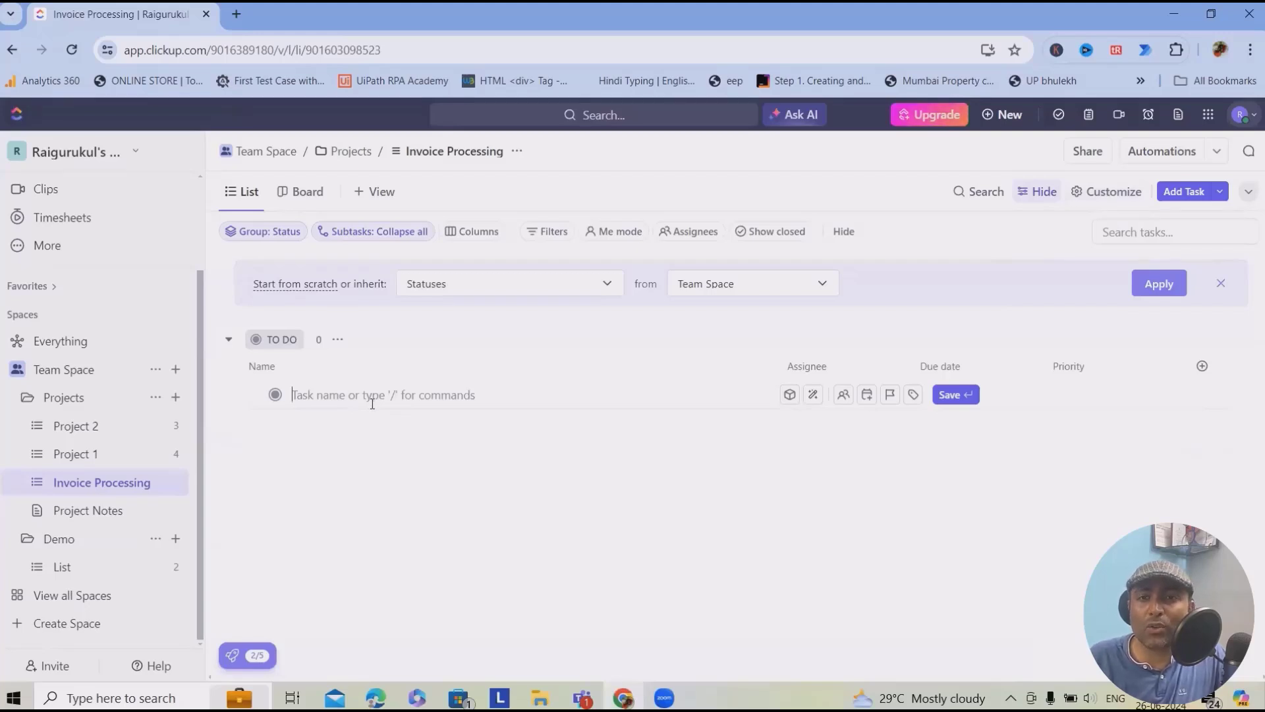
pyautogui.write('Walk')
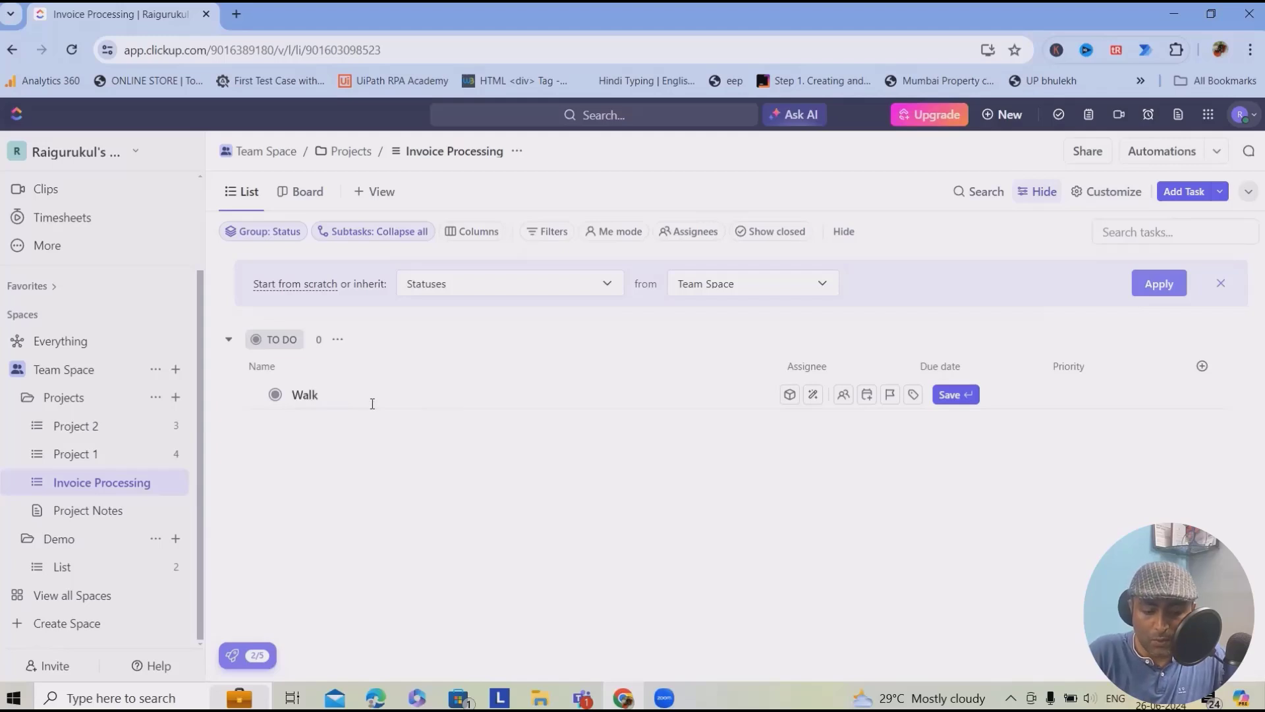
pyautogui.write('through of process')
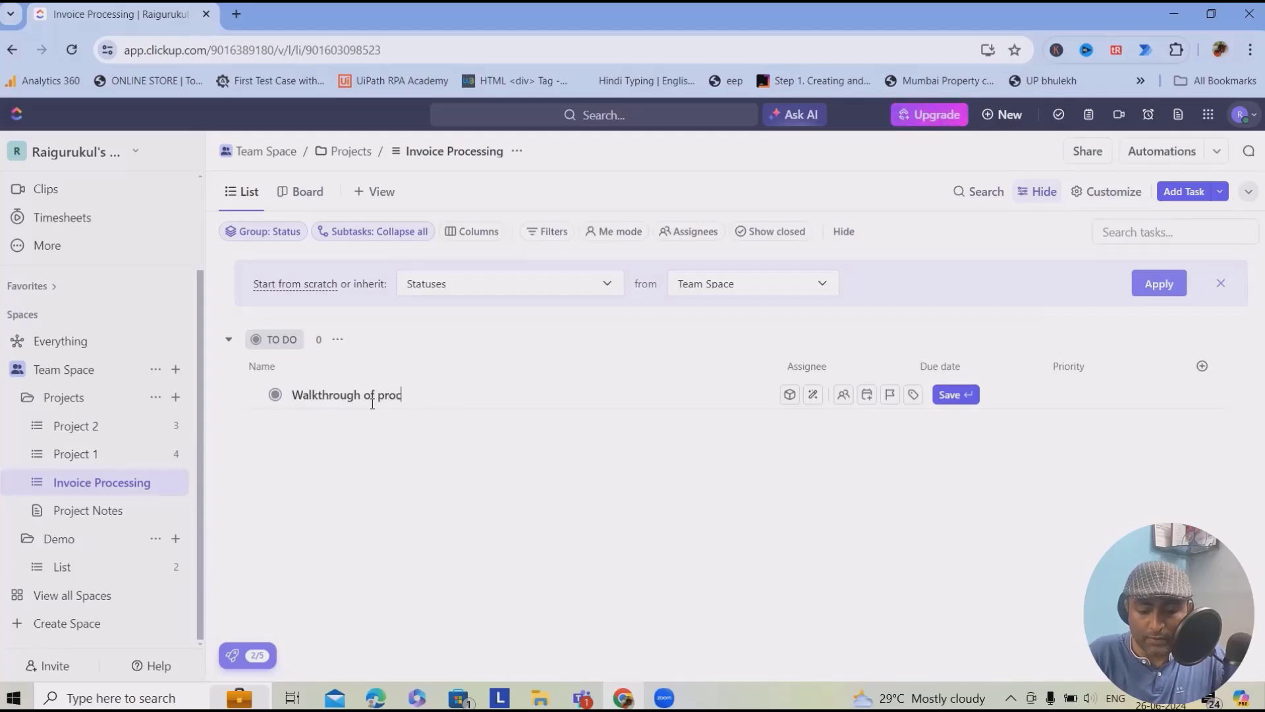
pyautogui.press('Return')
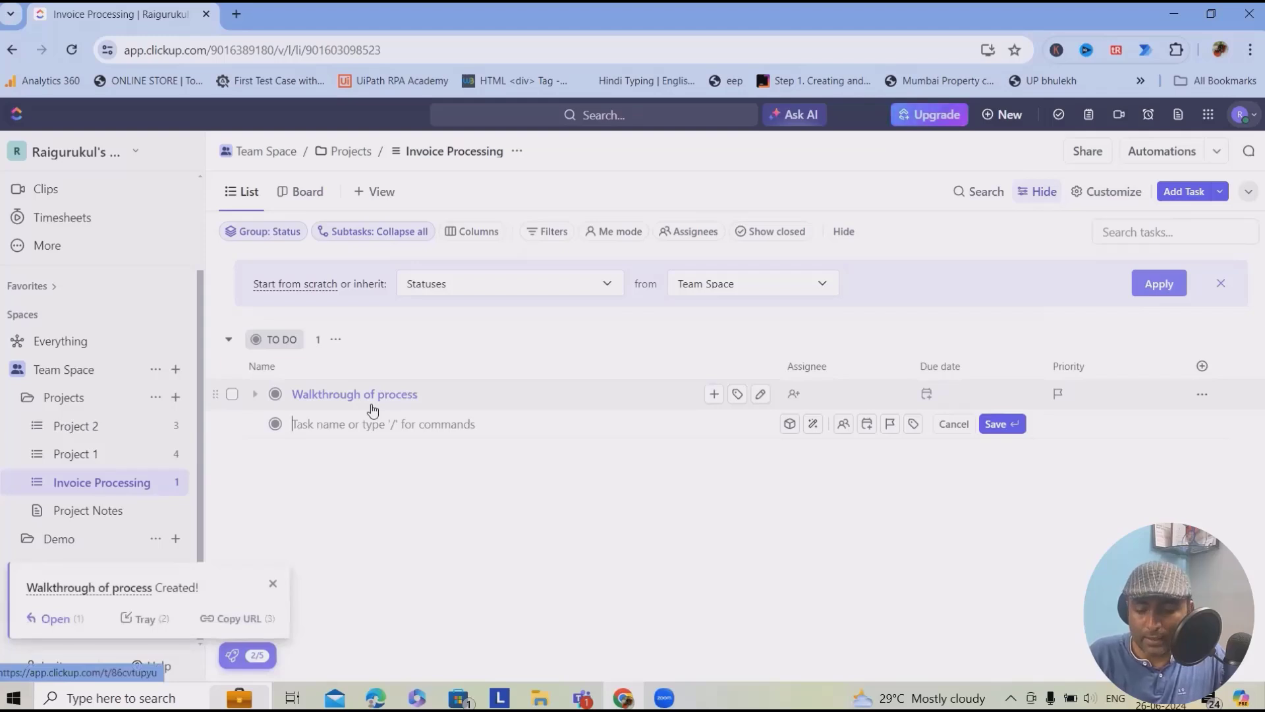
pyautogui.write('Project Charter')
pyautogui.press('Return')
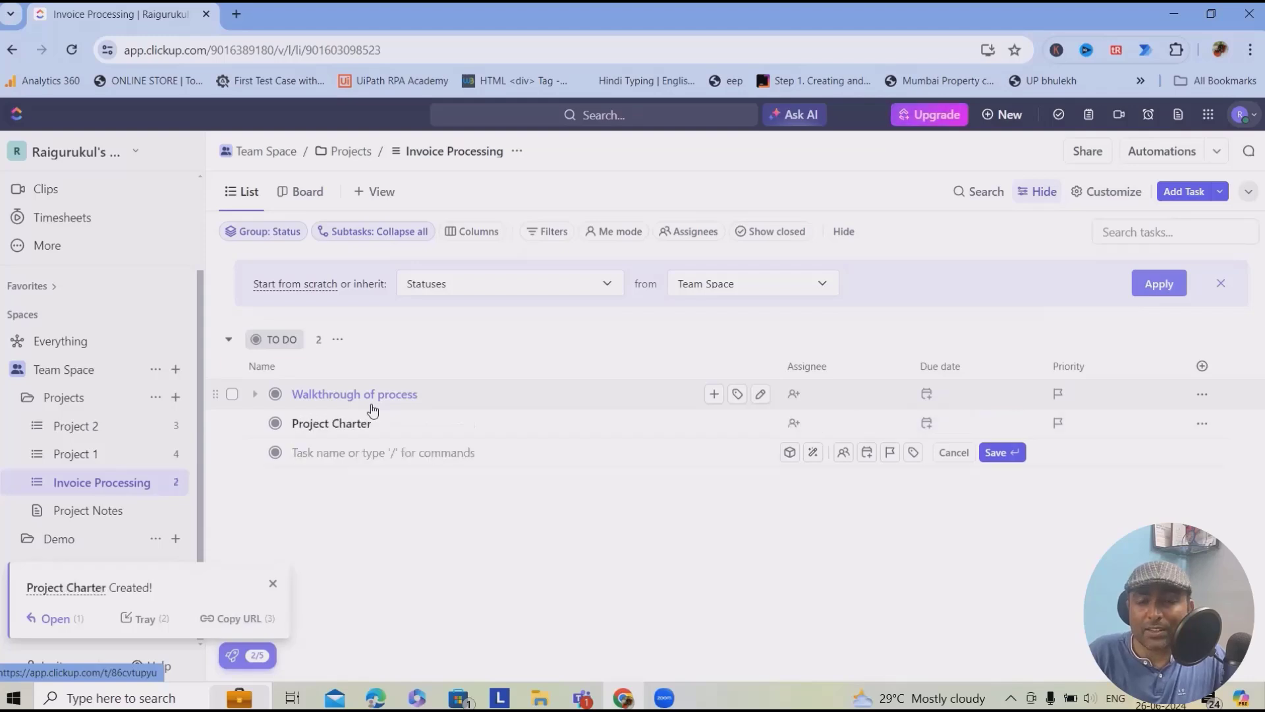
pyautogui.write('PDD')
pyautogui.press('Return')
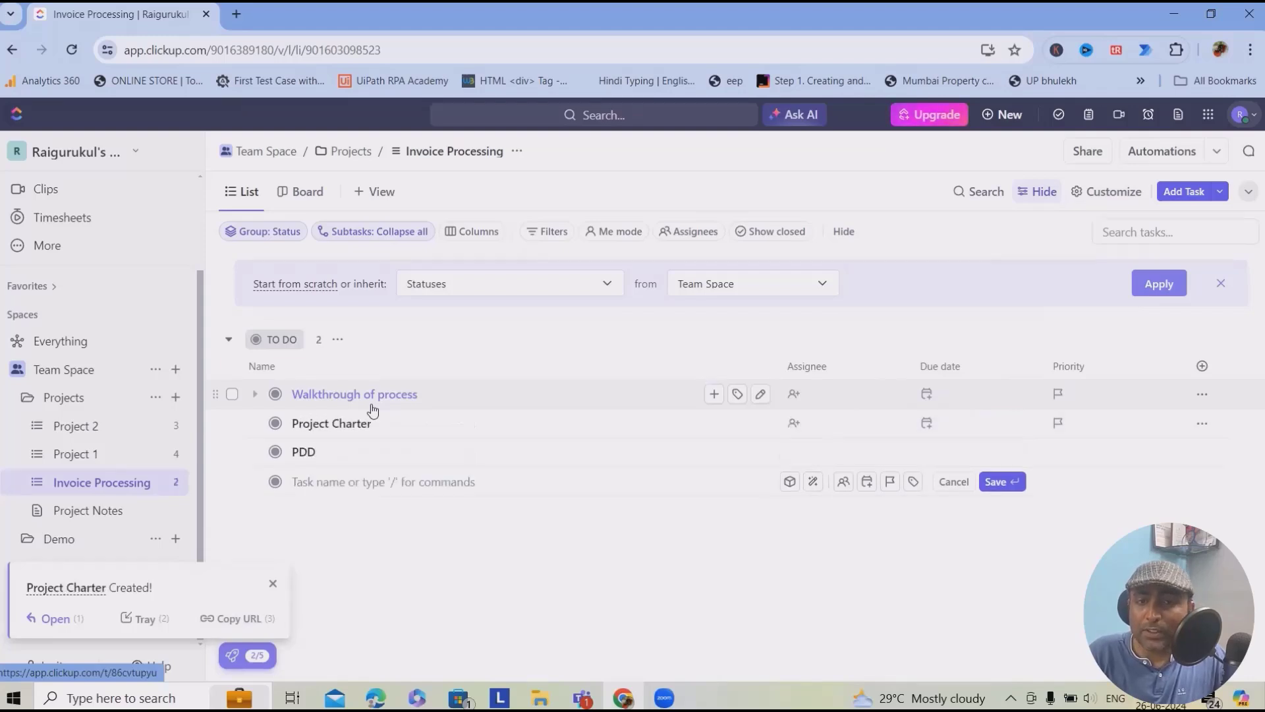
pyautogui.write('SDD')
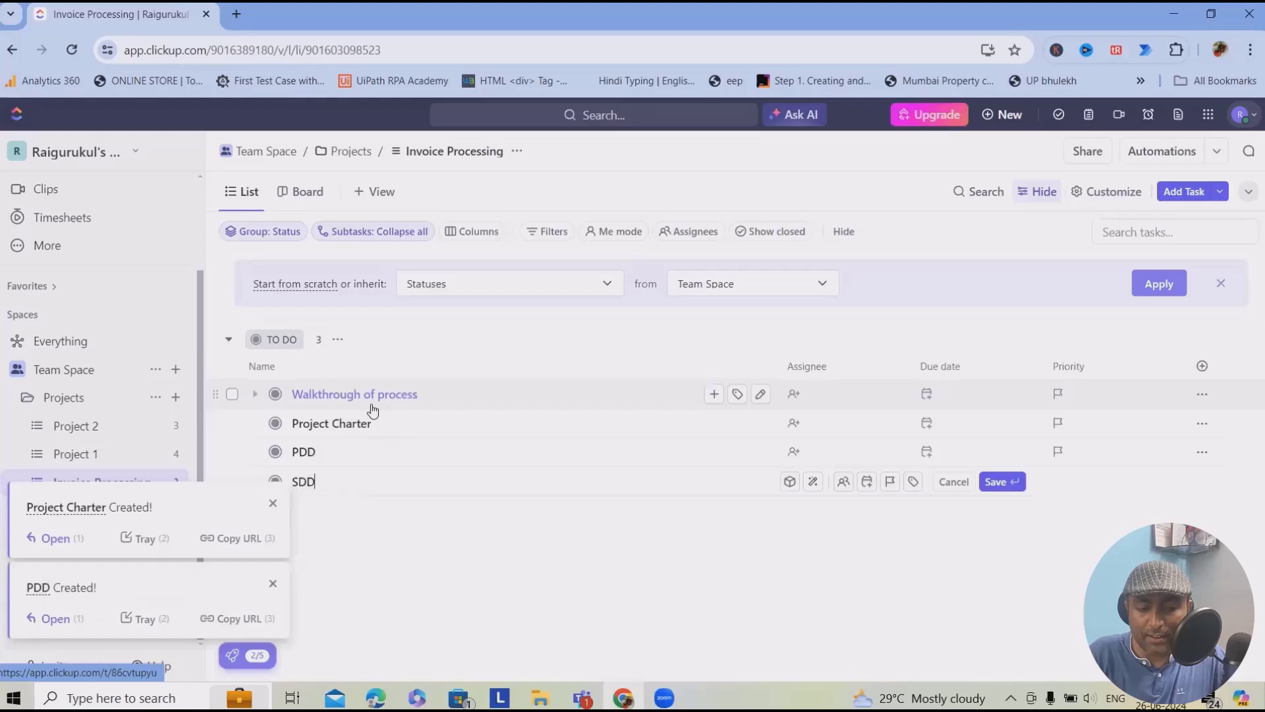
pyautogui.press('Return')
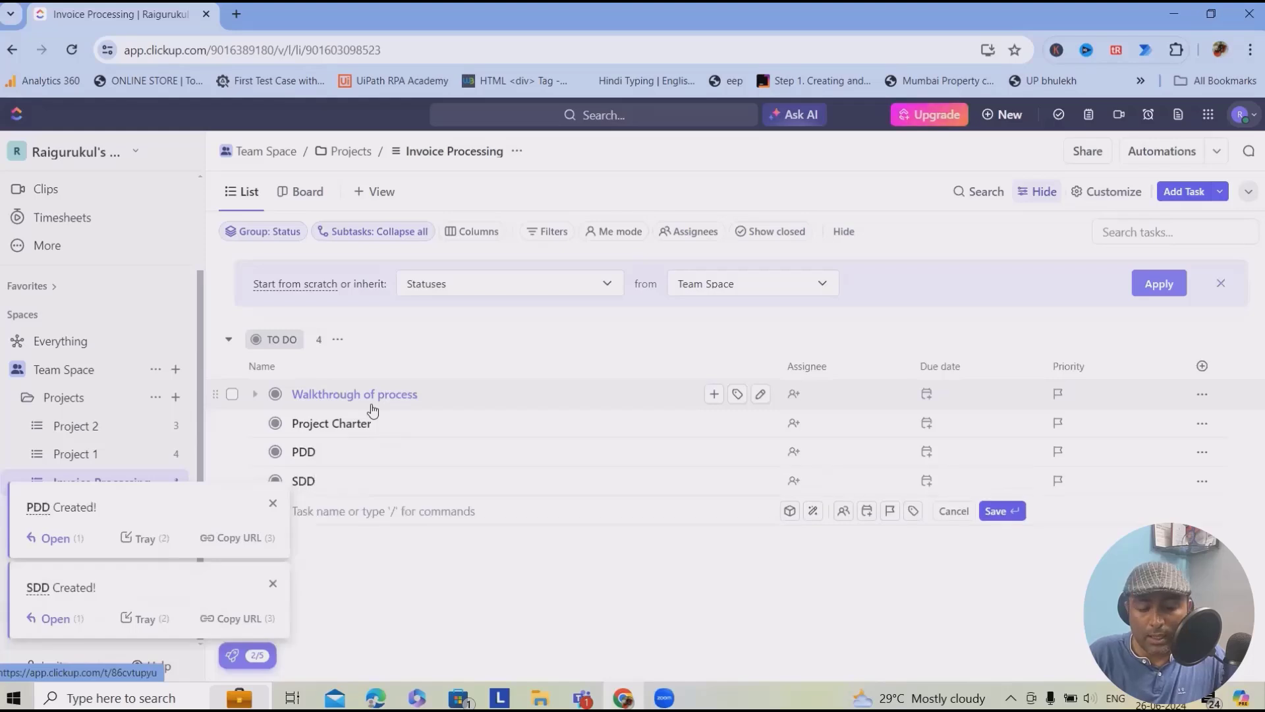
pyautogui.write('Process assement')
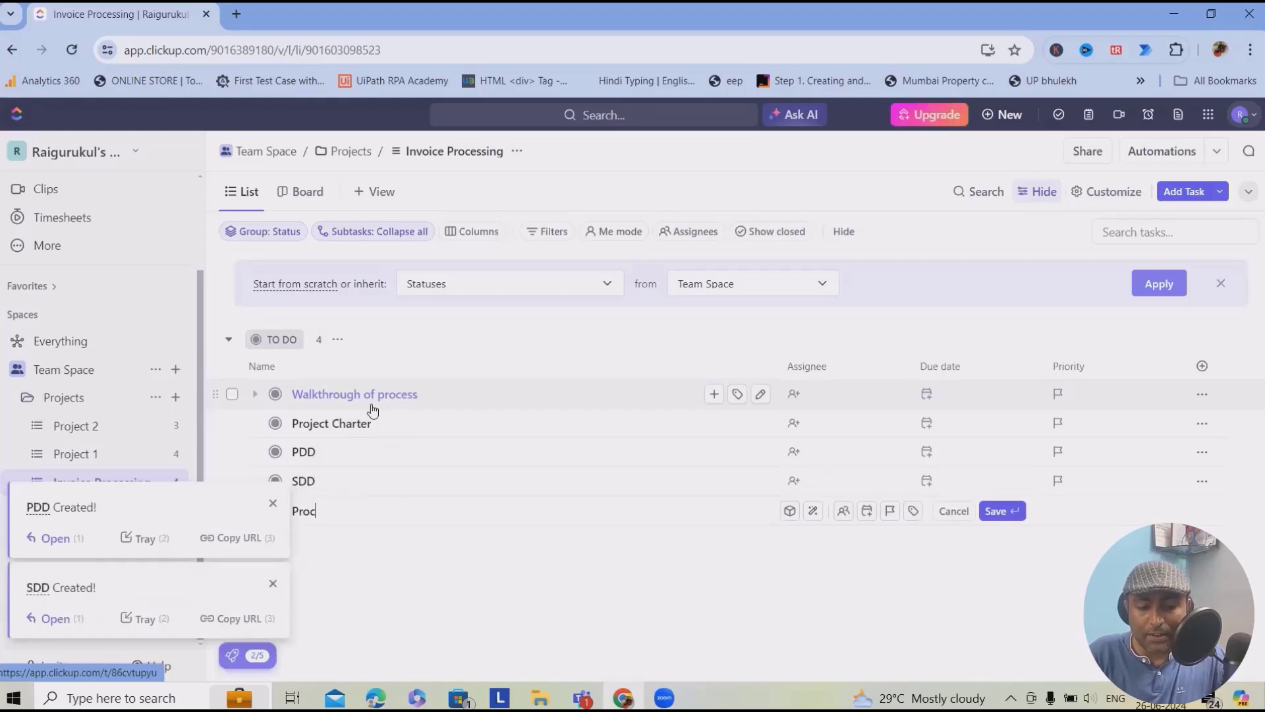
pyautogui.press('Return')
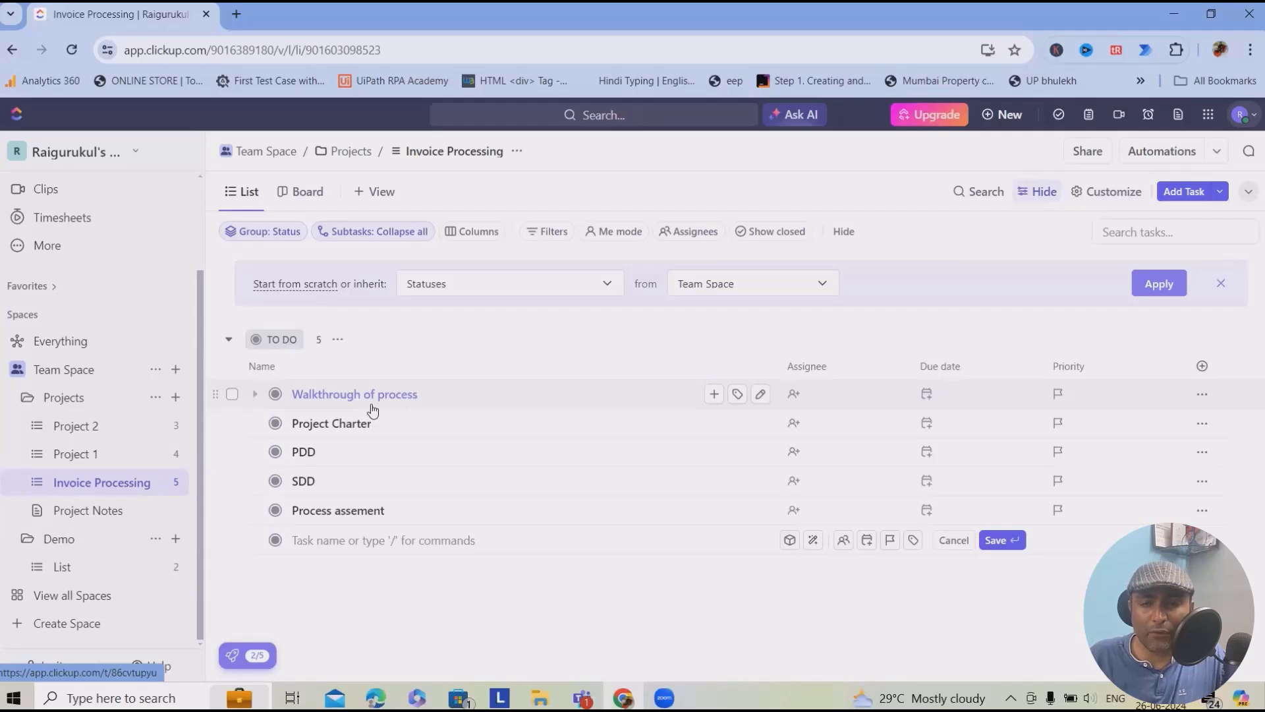
# - Add the tasks List of inputs, Implementation, Testing and Production or deployment
pyautogui.write('List of inputs')
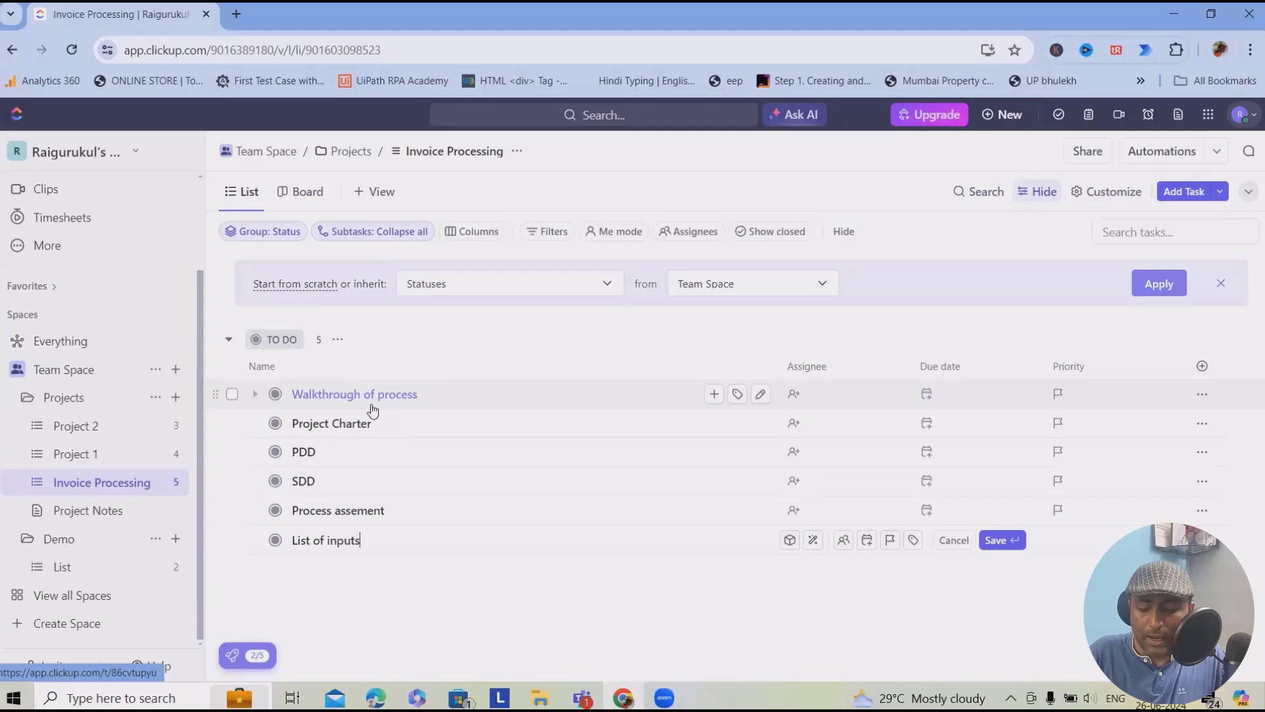
pyautogui.press('Return')
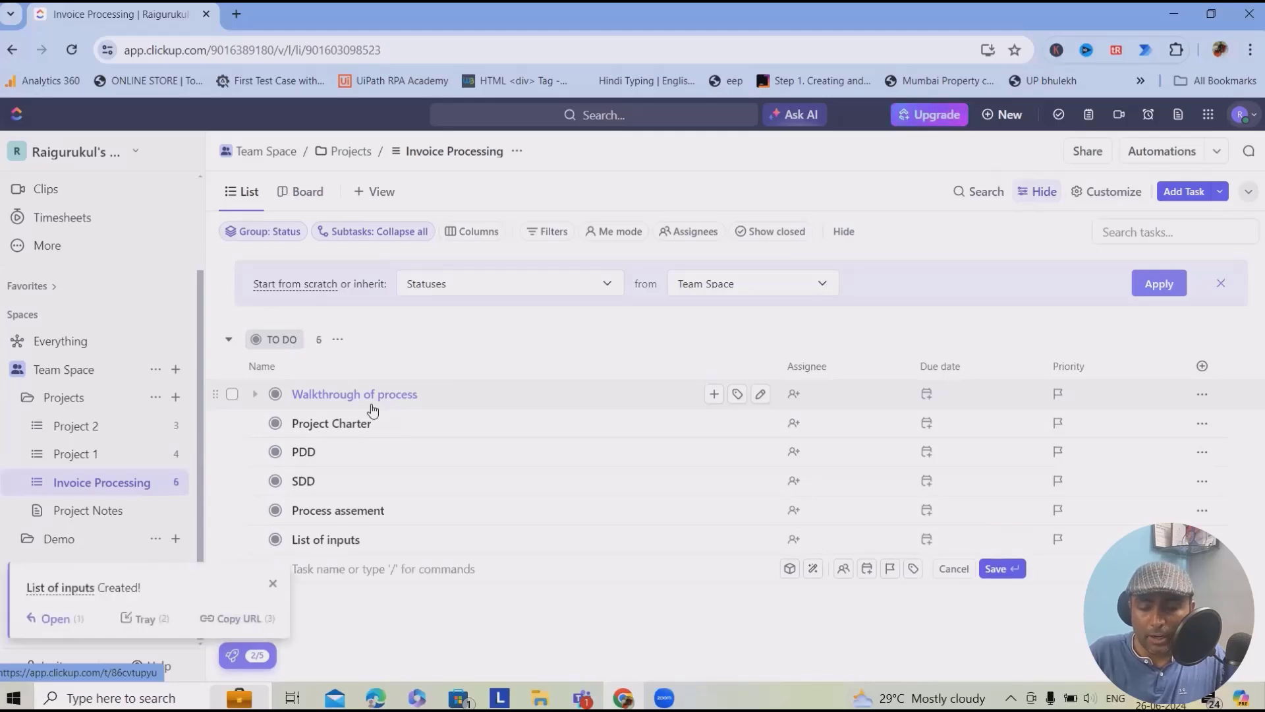
pyautogui.write('Impe')
pyautogui.press('BackSpace')
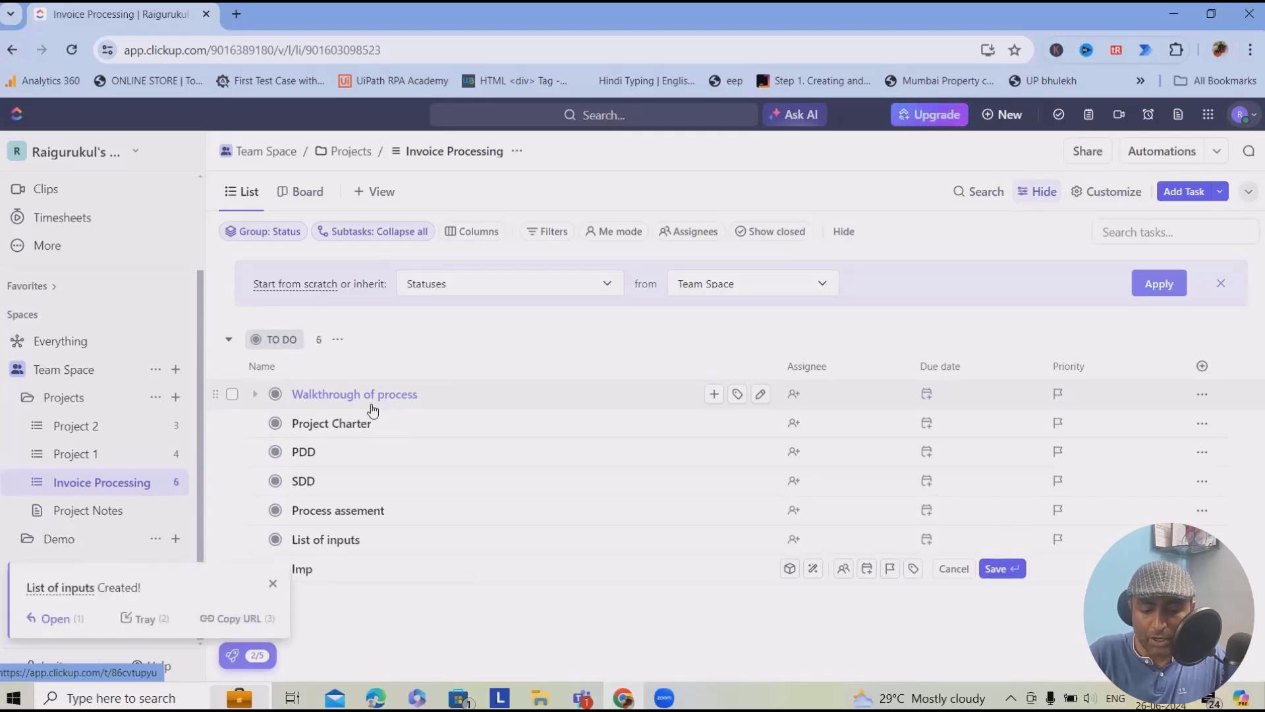
pyautogui.write('lementation')
pyautogui.press('Return')
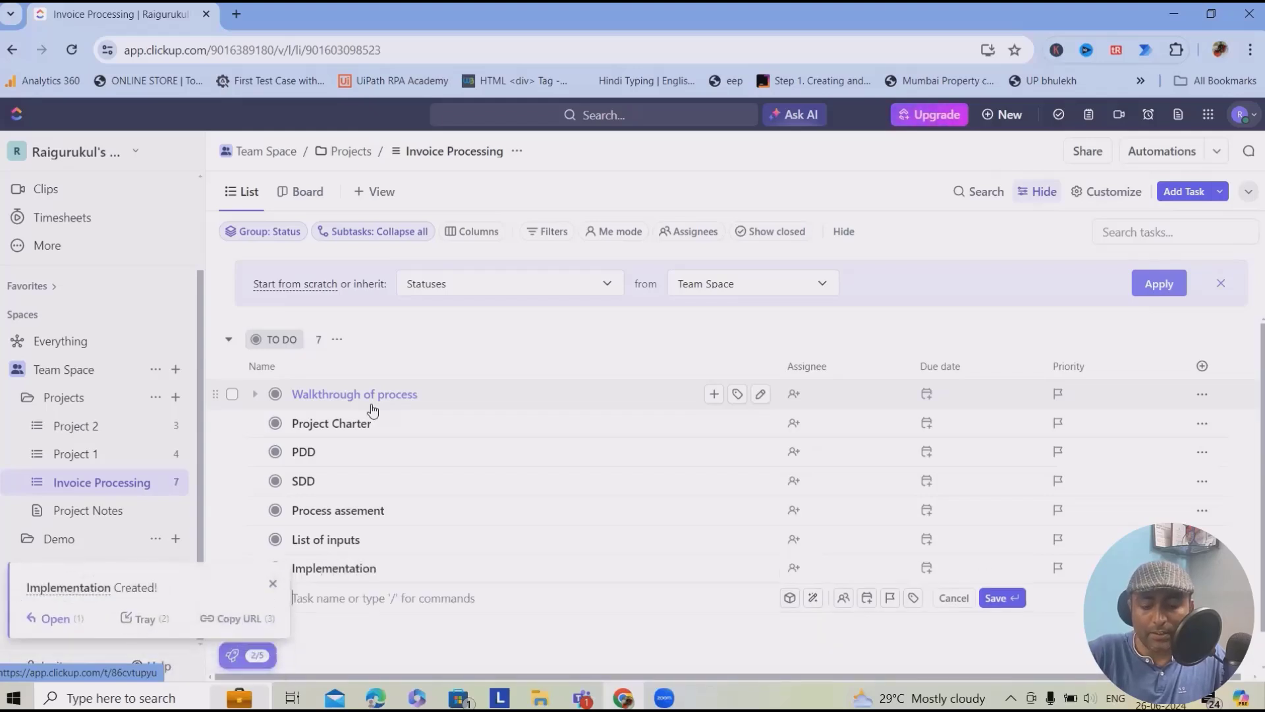
pyautogui.write('Testing')
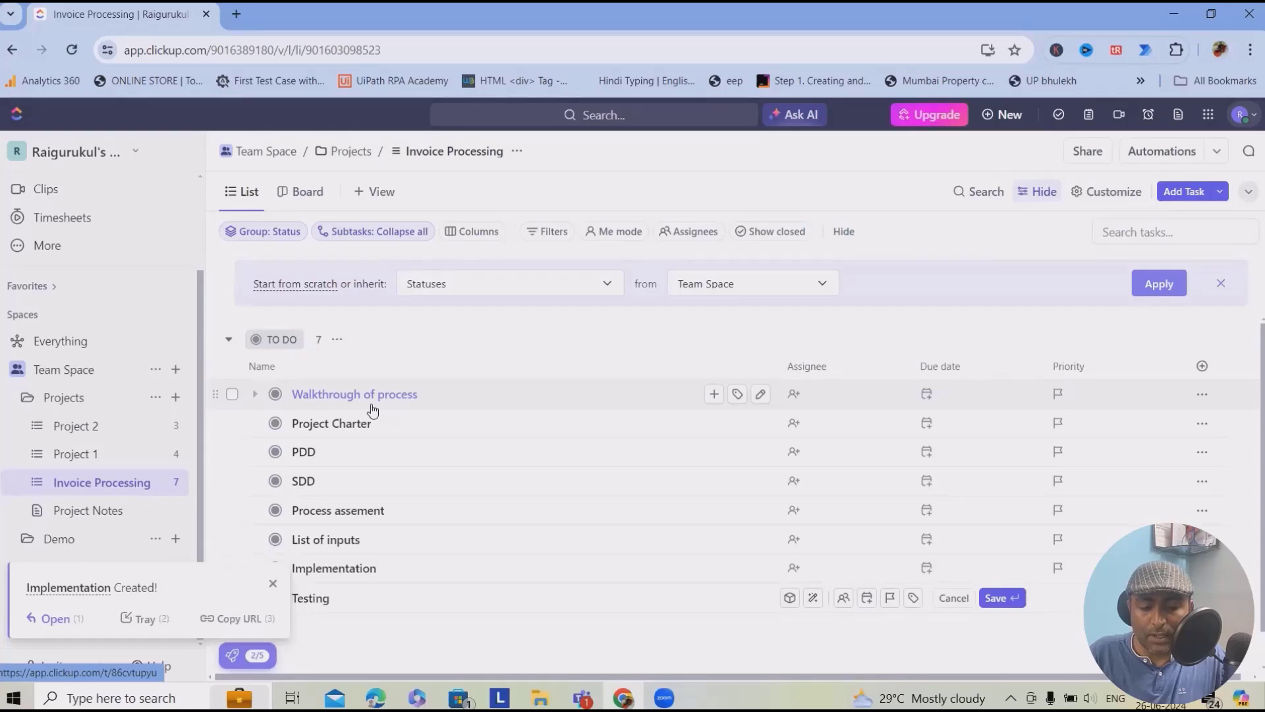
pyautogui.press('Return')
pyautogui.write('P')
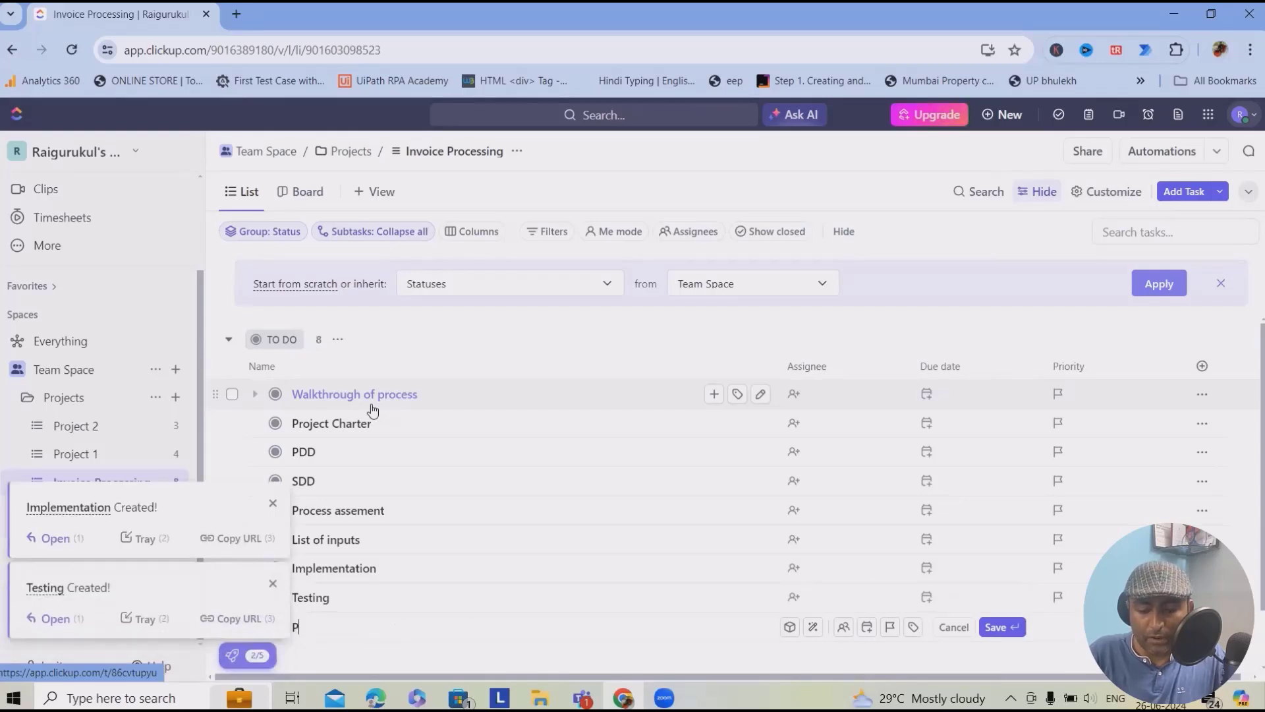
pyautogui.write('roduction or deployment')
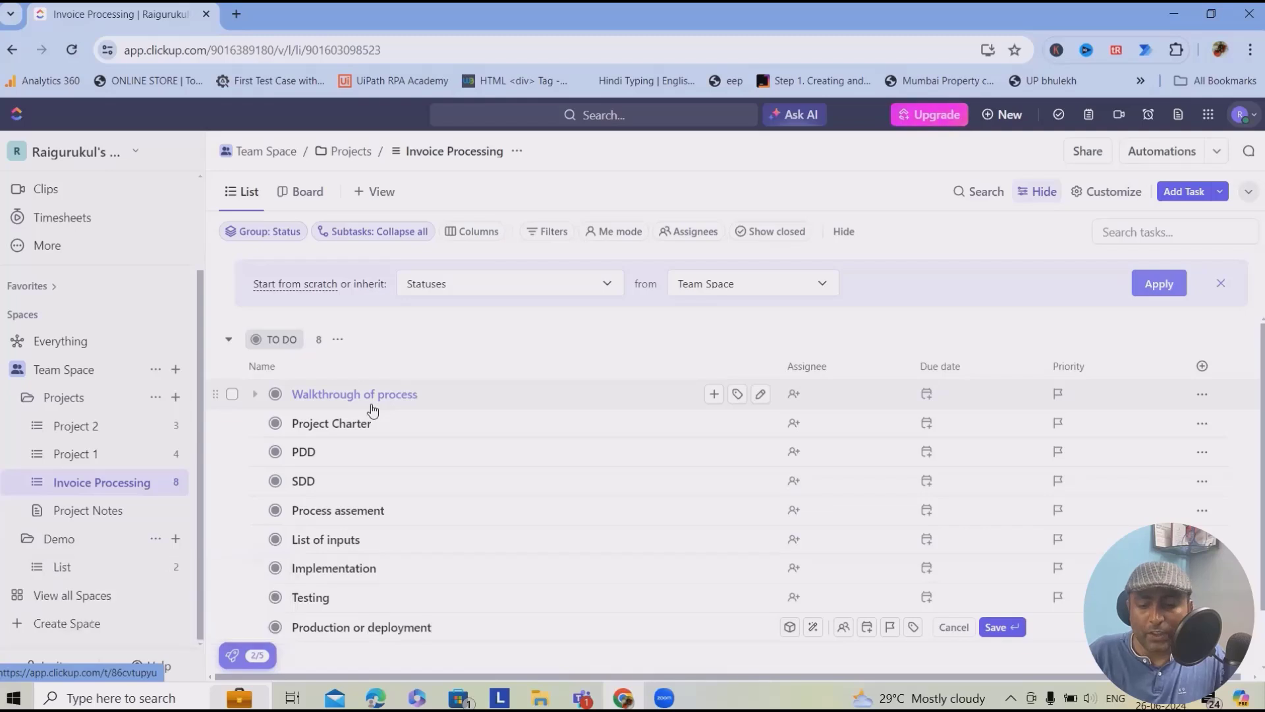
pyautogui.press('Return')
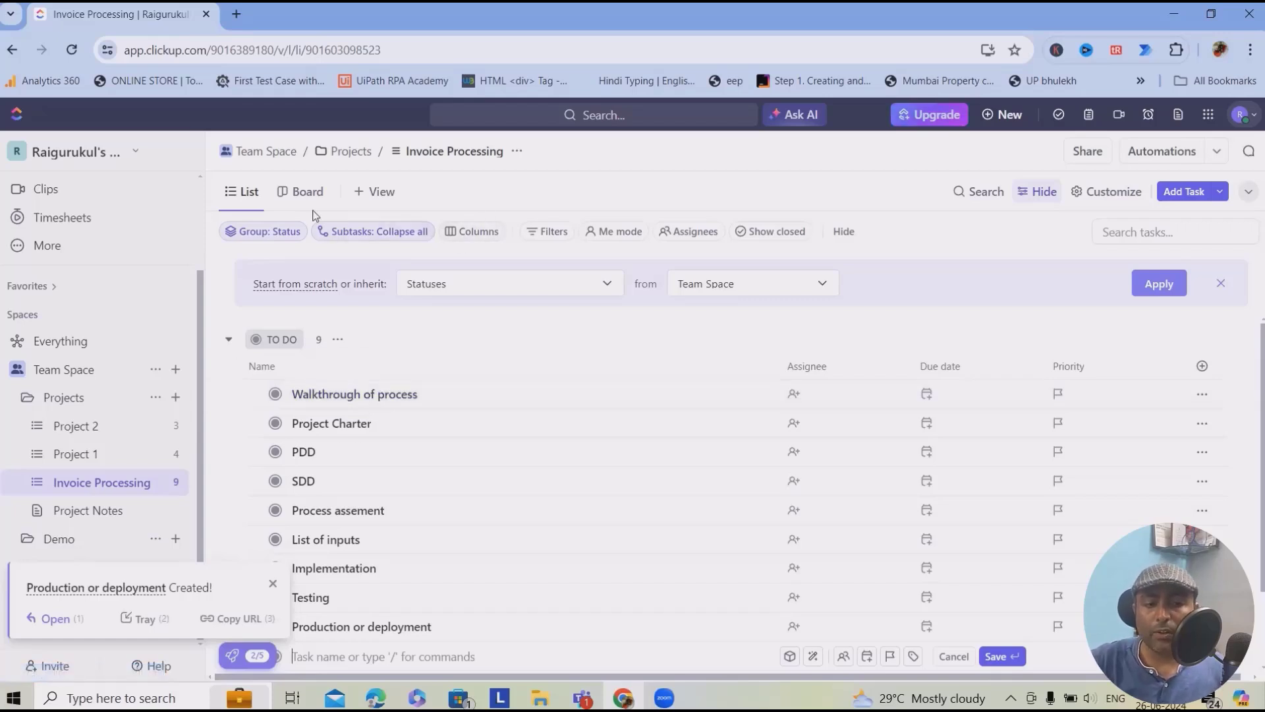
# - Switch to the Board view and move Walkthrough of process into COMPLETE
pyautogui.click(299, 192)
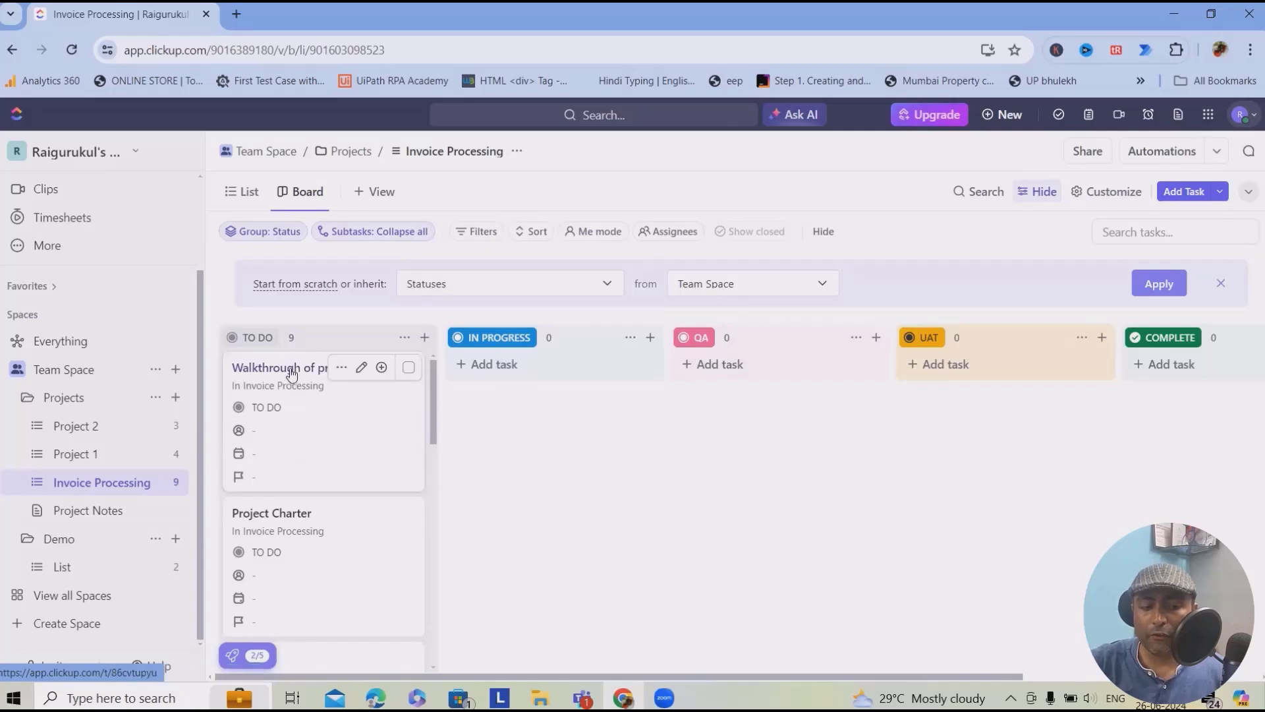
pyautogui.moveTo(294, 364); pyautogui.dragTo(613, 517)
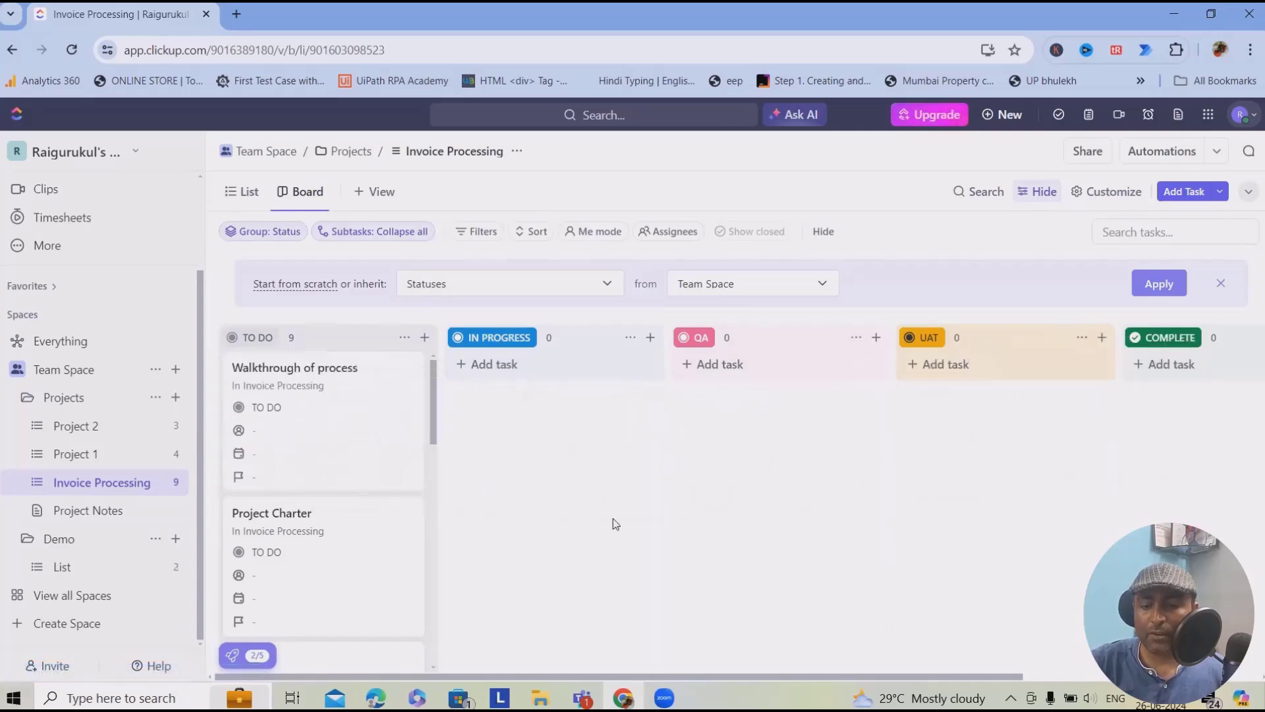
pyautogui.moveTo(311, 362); pyautogui.dragTo(1031, 376)
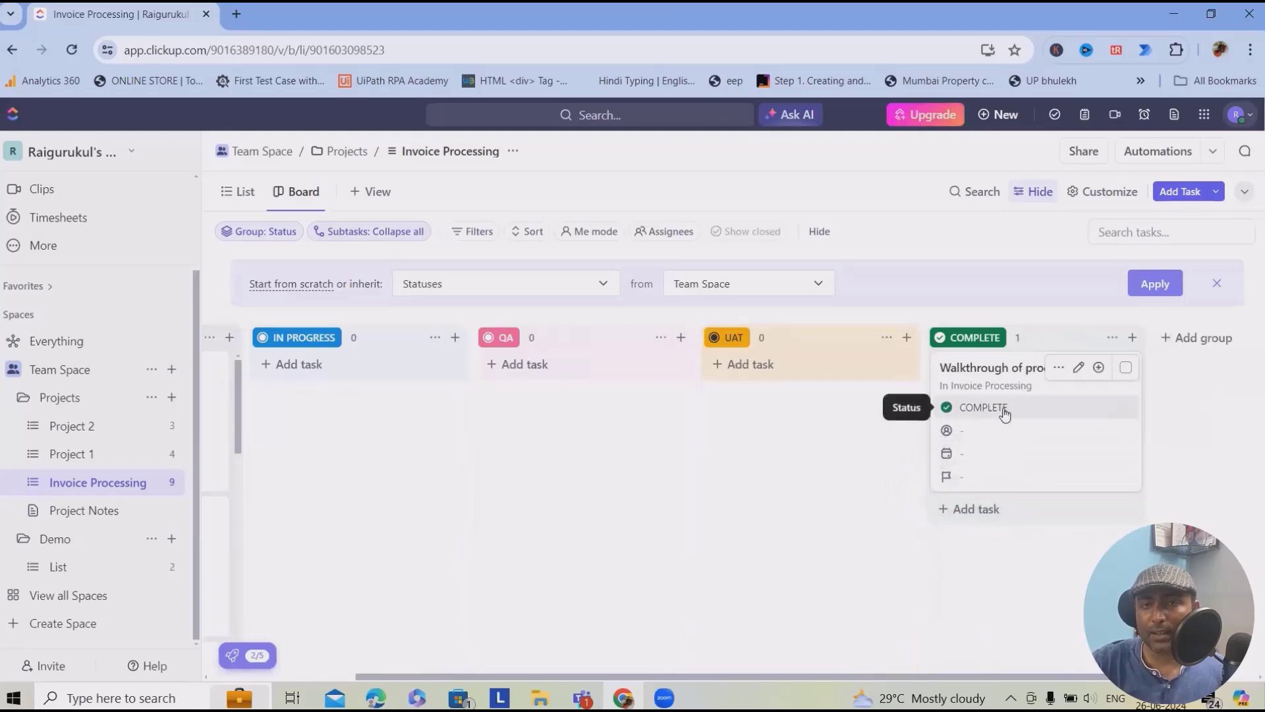
pyautogui.click(1078, 367)
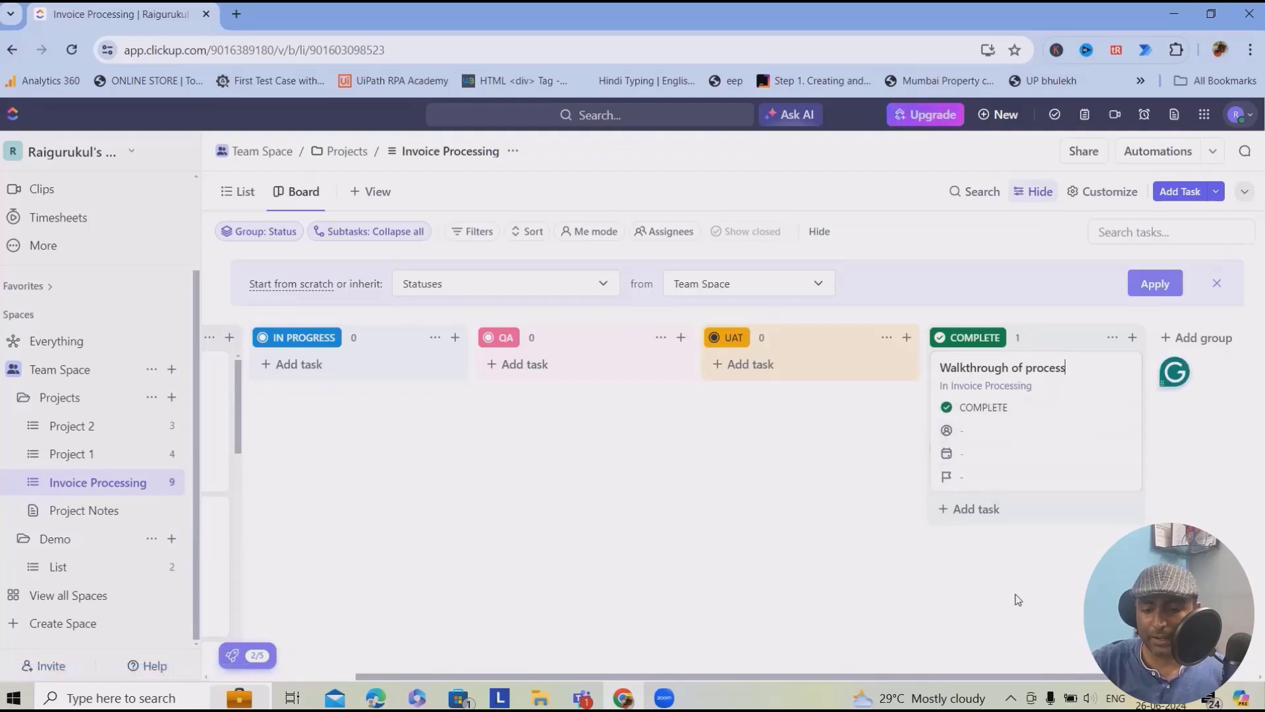
# - Move Project Charter through IN PROGRESS into the COMPLETE column
pyautogui.hscroll(-3, 235, 429)
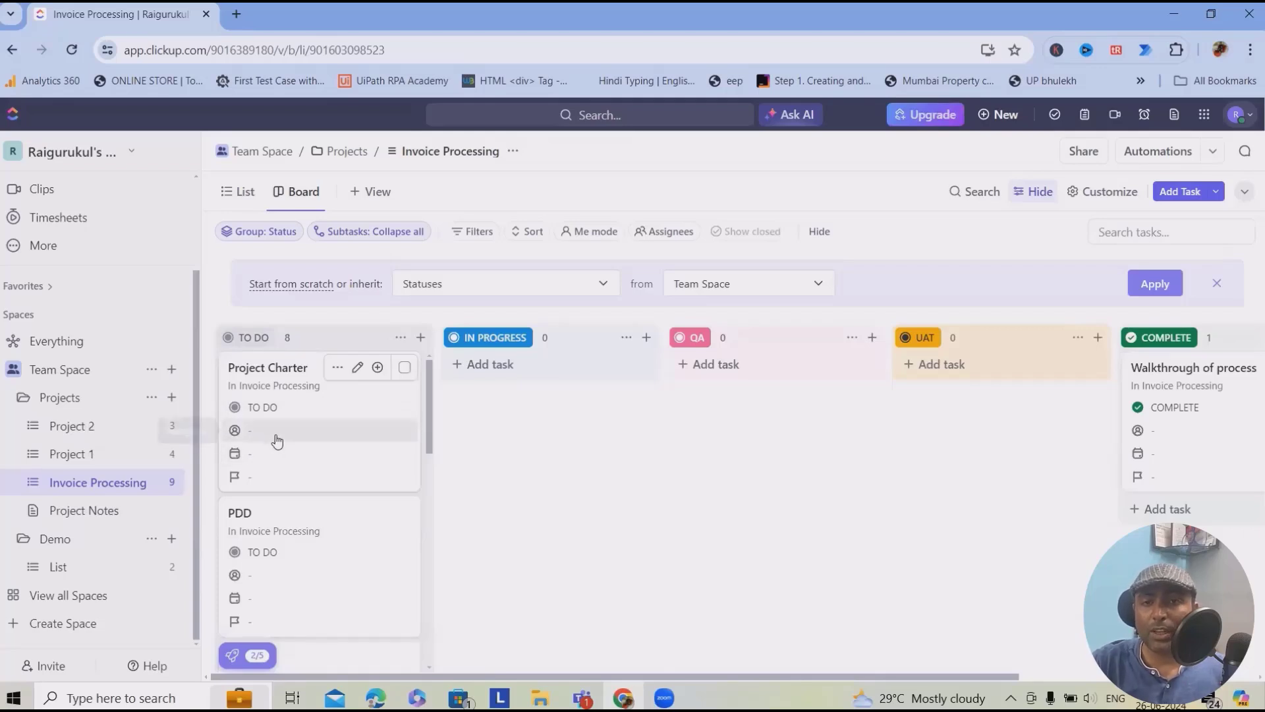
pyautogui.moveTo(307, 418); pyautogui.dragTo(585, 639)
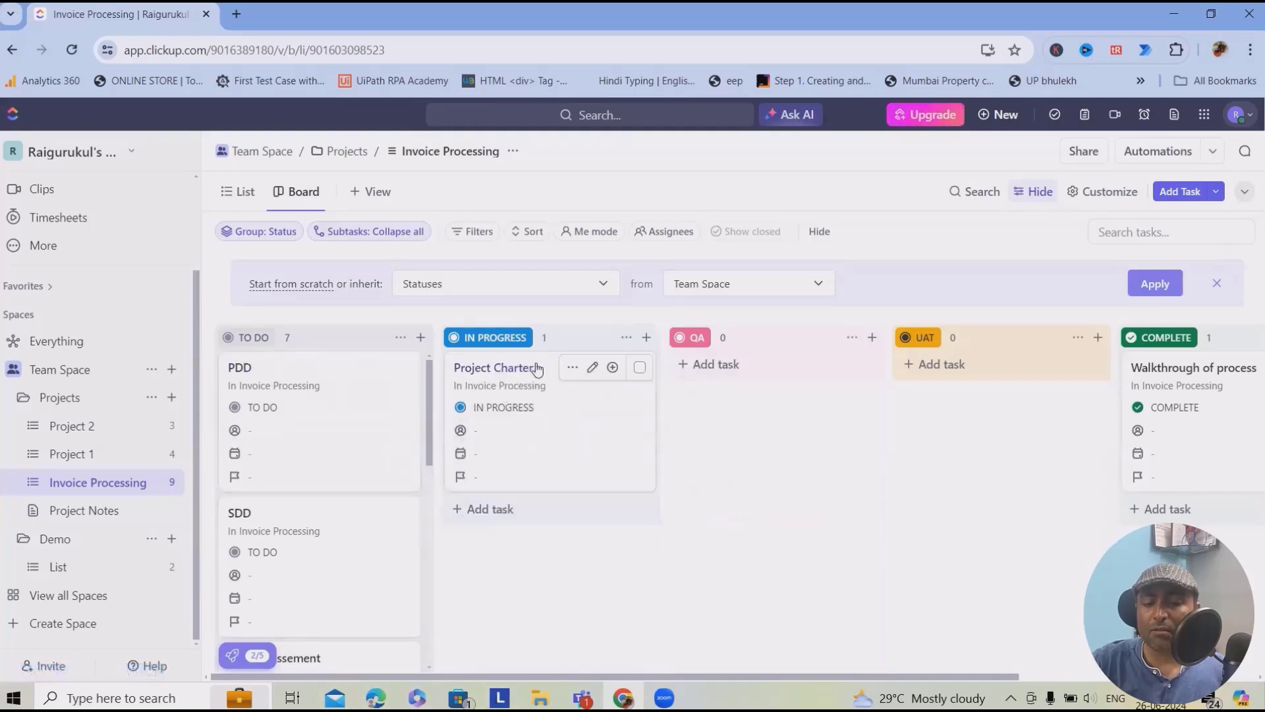
pyautogui.moveTo(536, 365); pyautogui.dragTo(960, 501)
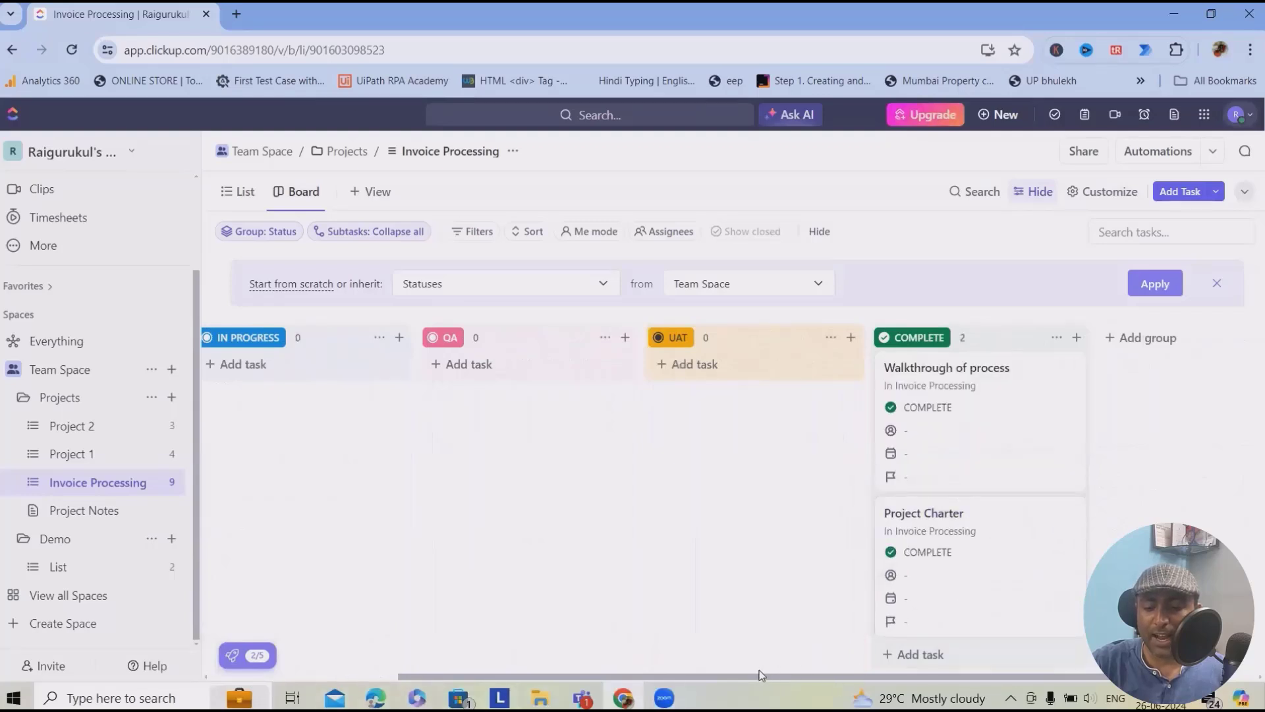
# - Move PDD through IN PROGRESS to COMPLETE, and SDD into IN PROGRESS
pyautogui.moveTo(752, 679); pyautogui.dragTo(539, 672)
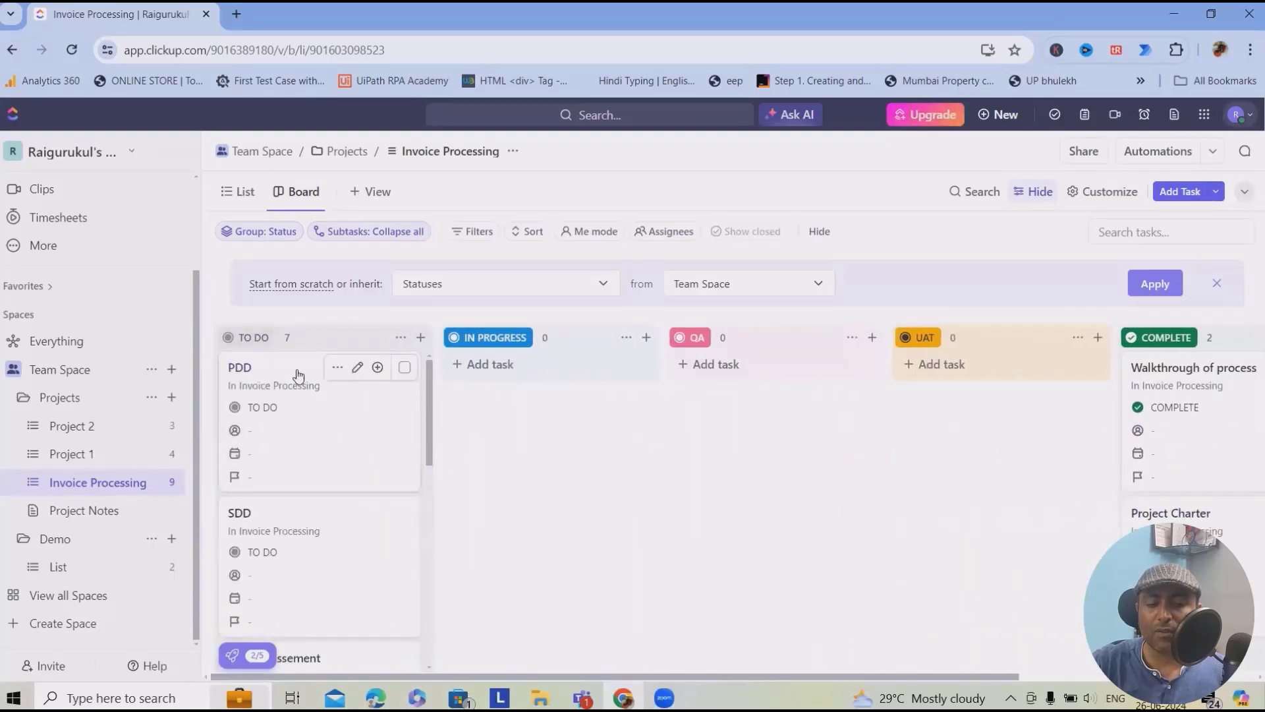
pyautogui.moveTo(294, 373); pyautogui.dragTo(532, 393)
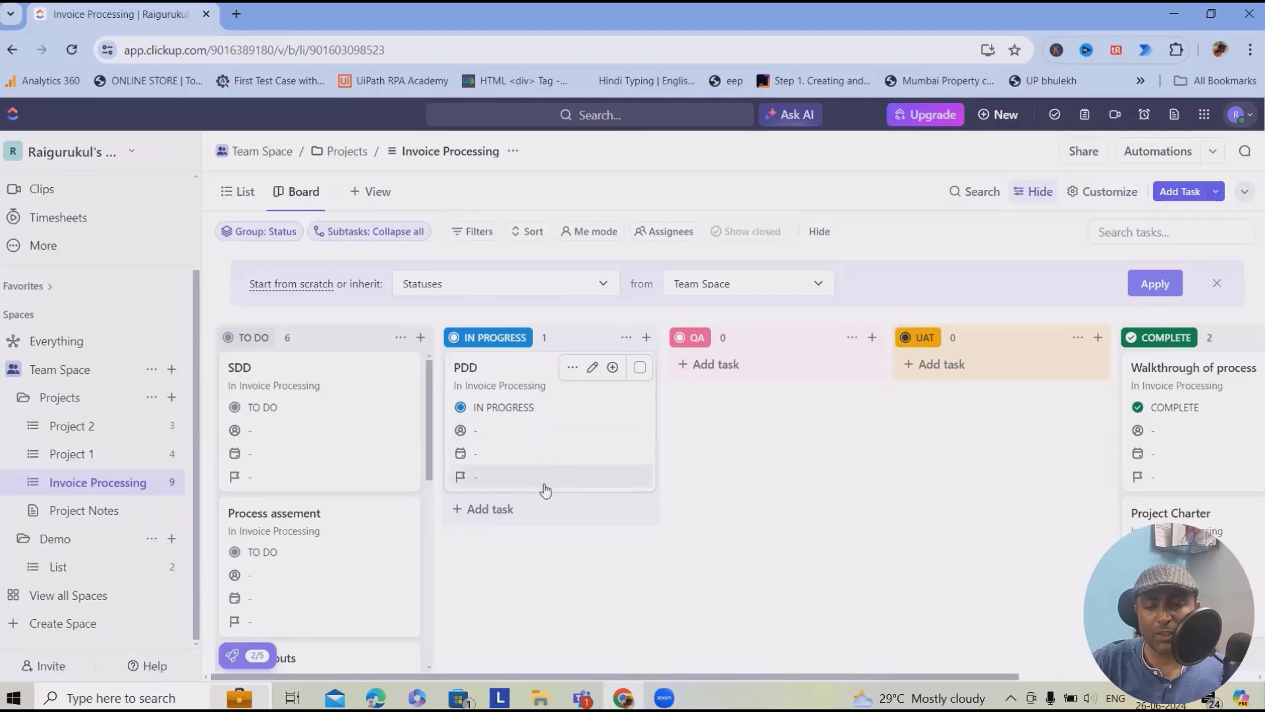
pyautogui.moveTo(503, 367); pyautogui.dragTo(1180, 375)
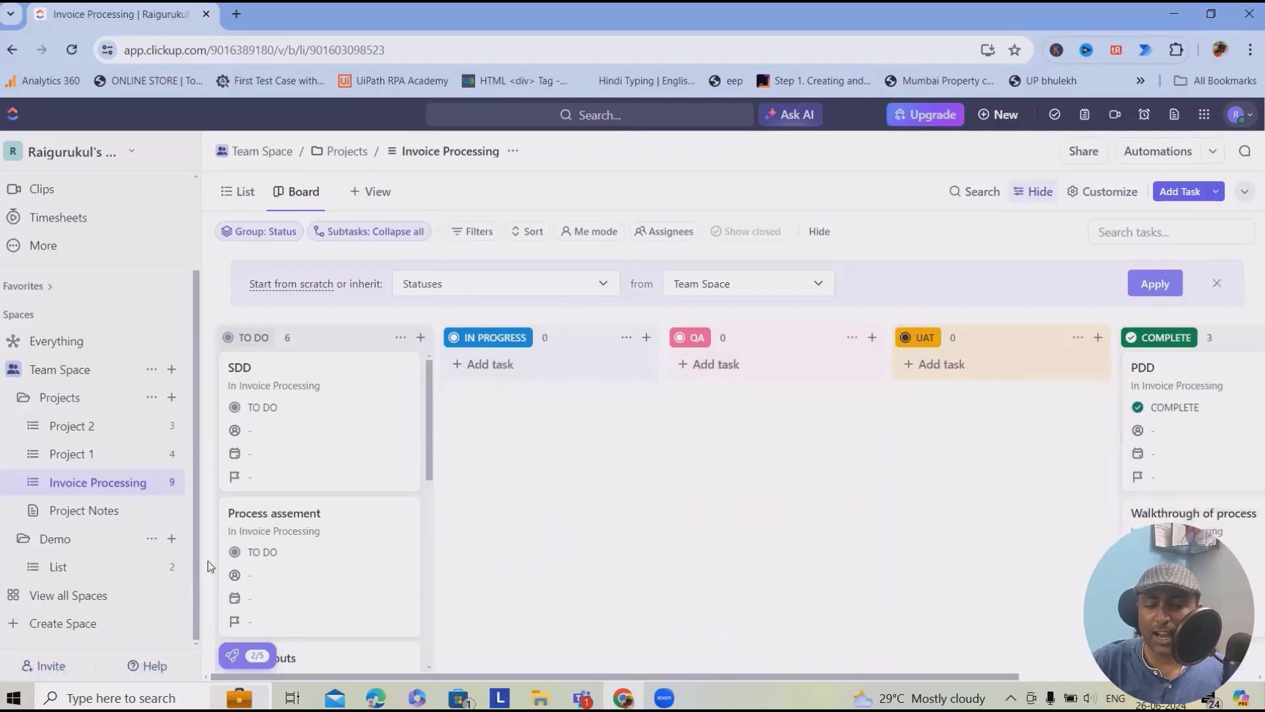
pyautogui.moveTo(282, 367)
pyautogui.mouseDown()
pyautogui.moveTo(536, 384)
pyautogui.moveTo(274, 347)
pyautogui.mouseUp()
pyautogui.moveTo(381, 384); pyautogui.dragTo(456, 512)
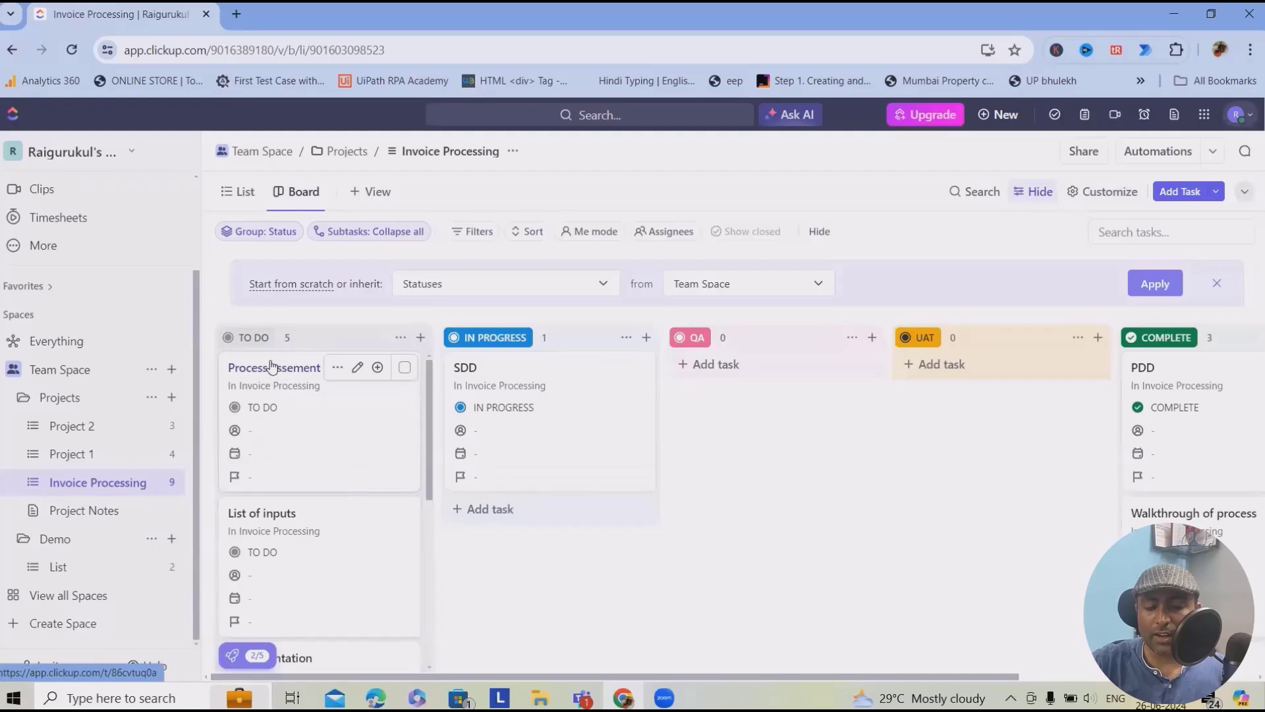
# - Move Process assement to COMPLETE, and List of inputs and Implementation into IN PROGRESS
pyautogui.moveTo(277, 366); pyautogui.dragTo(461, 444)
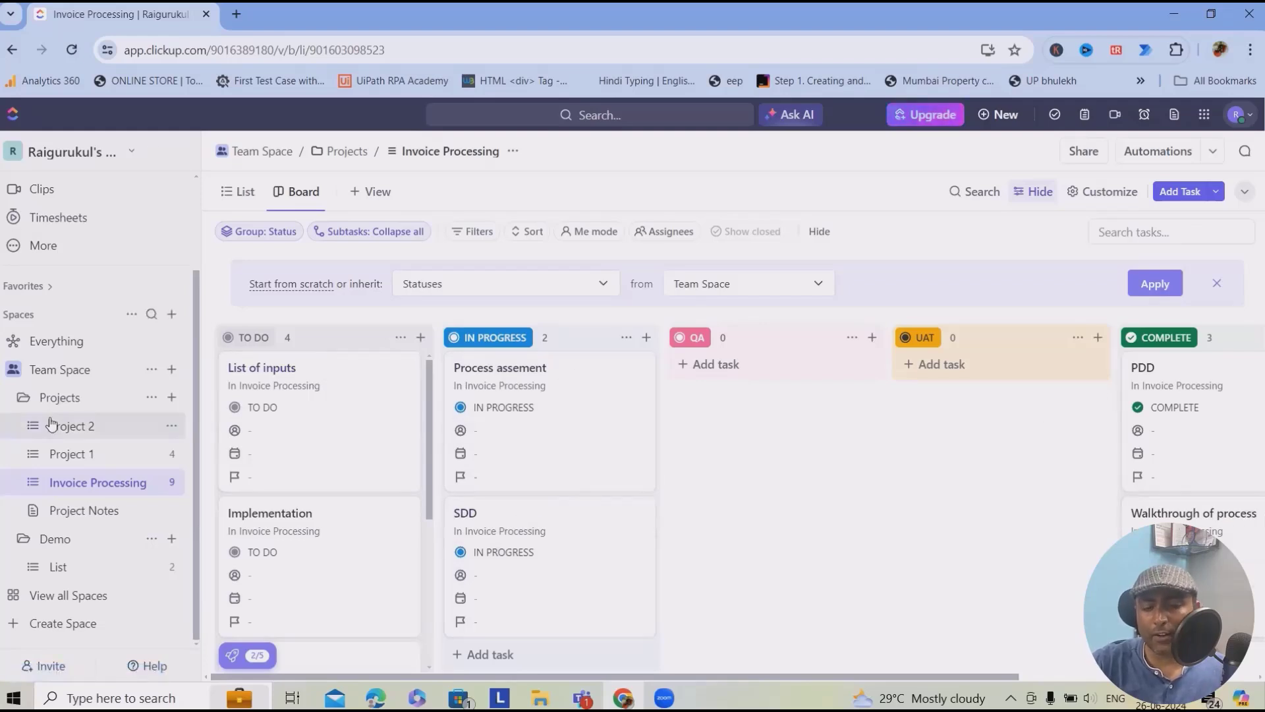
pyautogui.moveTo(274, 363); pyautogui.dragTo(515, 372)
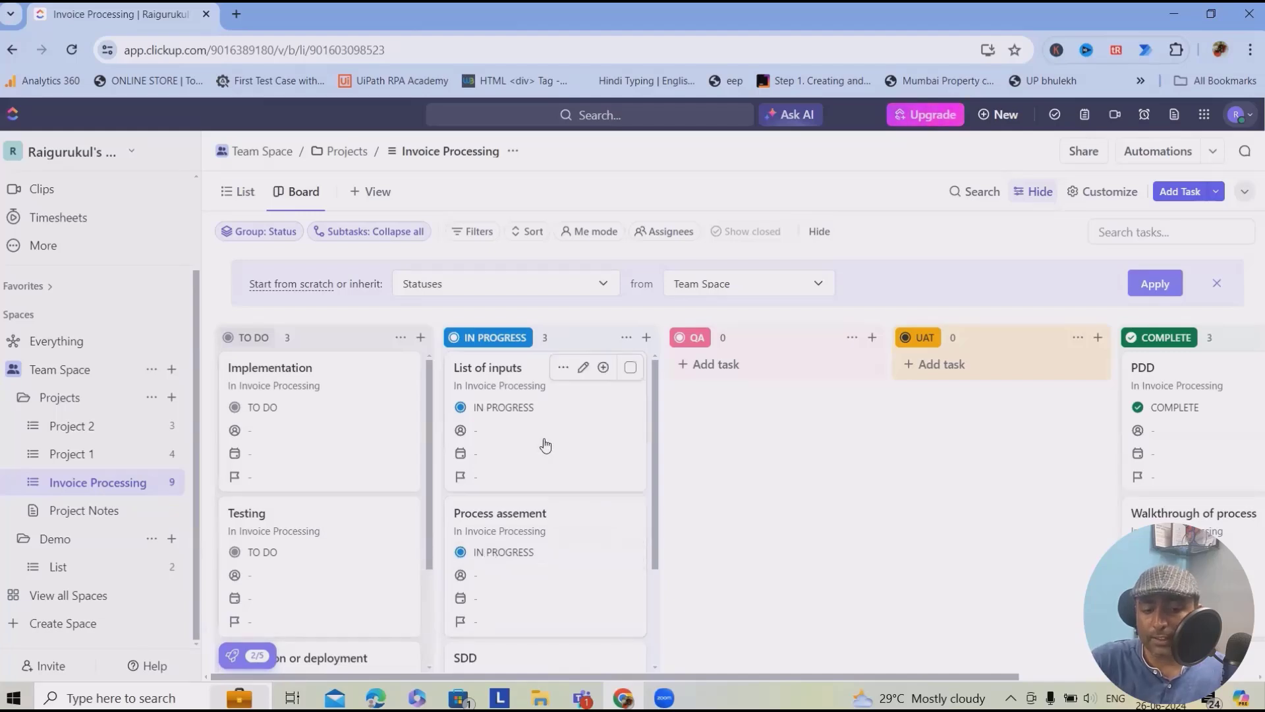
pyautogui.moveTo(537, 372); pyautogui.dragTo(574, 423)
pyautogui.scroll(-2, 527, 494)
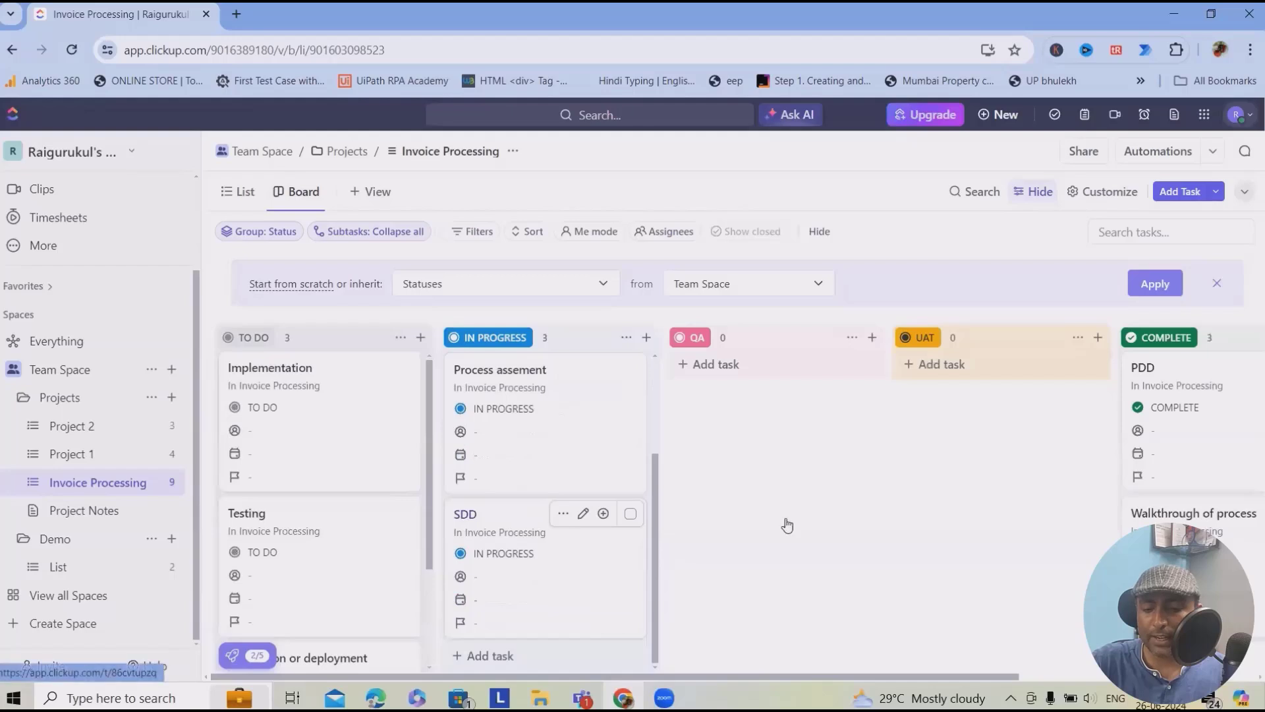
pyautogui.moveTo(517, 522); pyautogui.dragTo(923, 432)
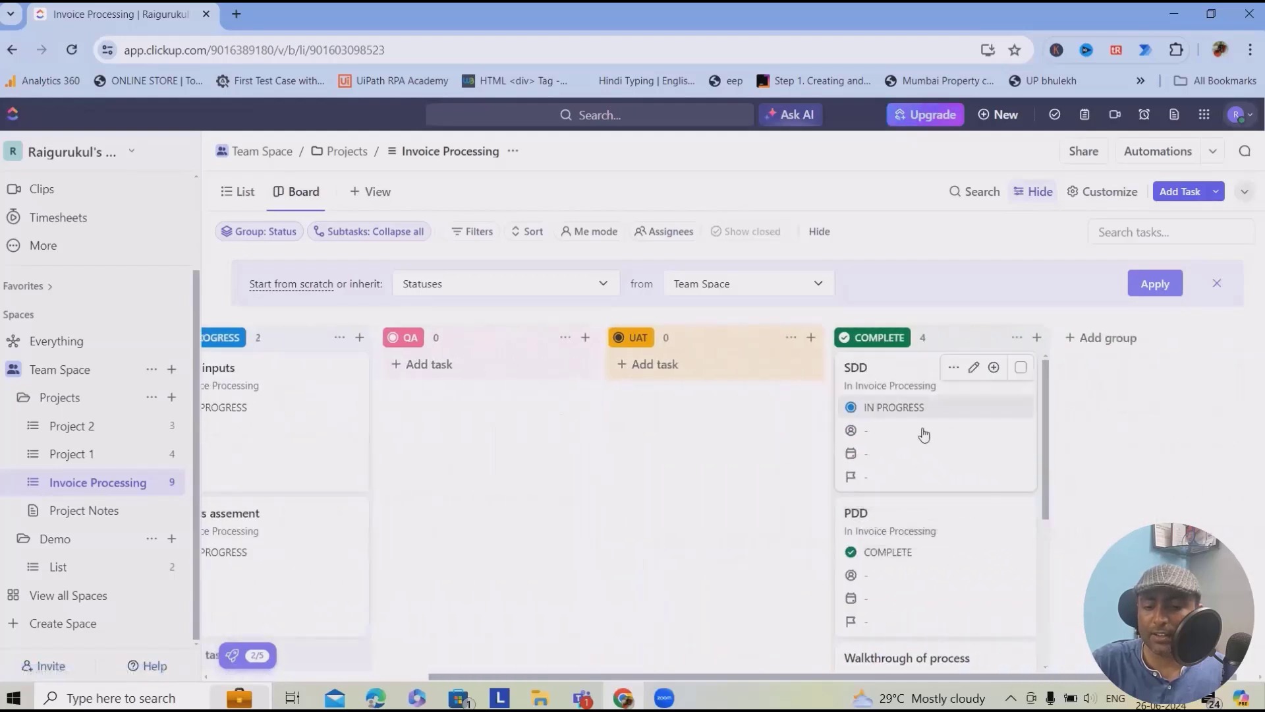
pyautogui.moveTo(568, 684); pyautogui.dragTo(399, 669)
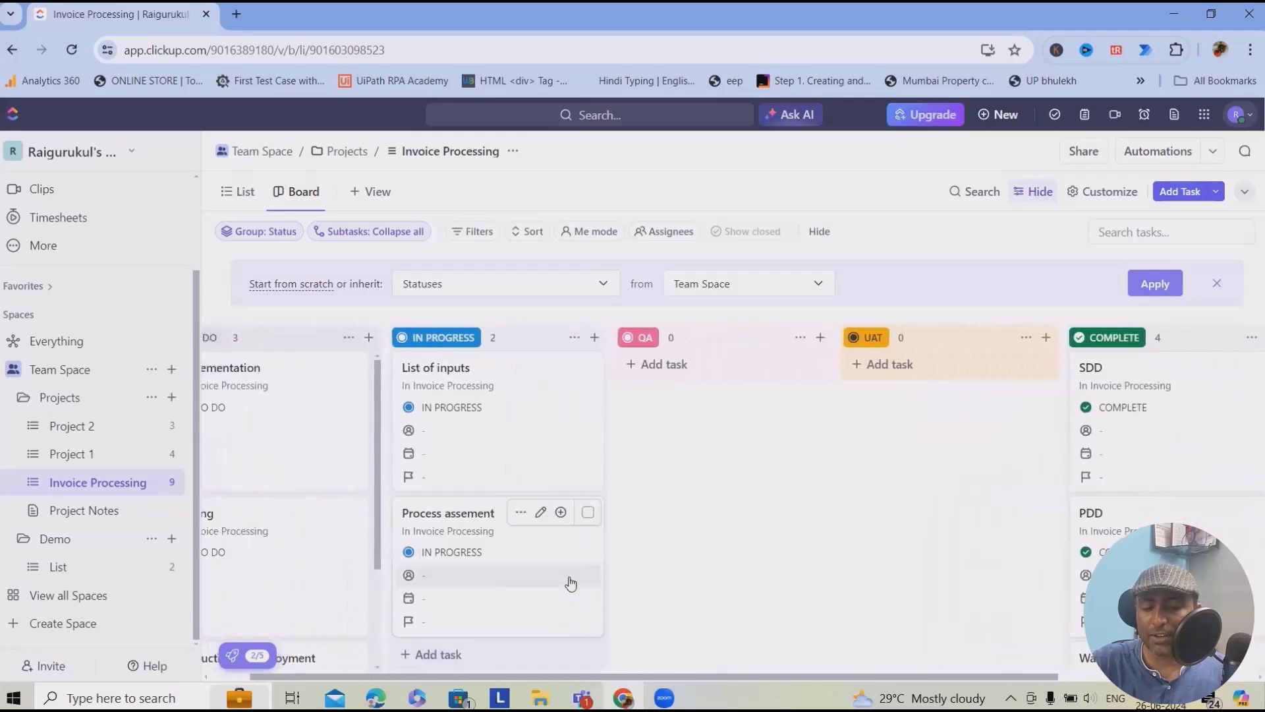
pyautogui.moveTo(460, 513); pyautogui.dragTo(1133, 352)
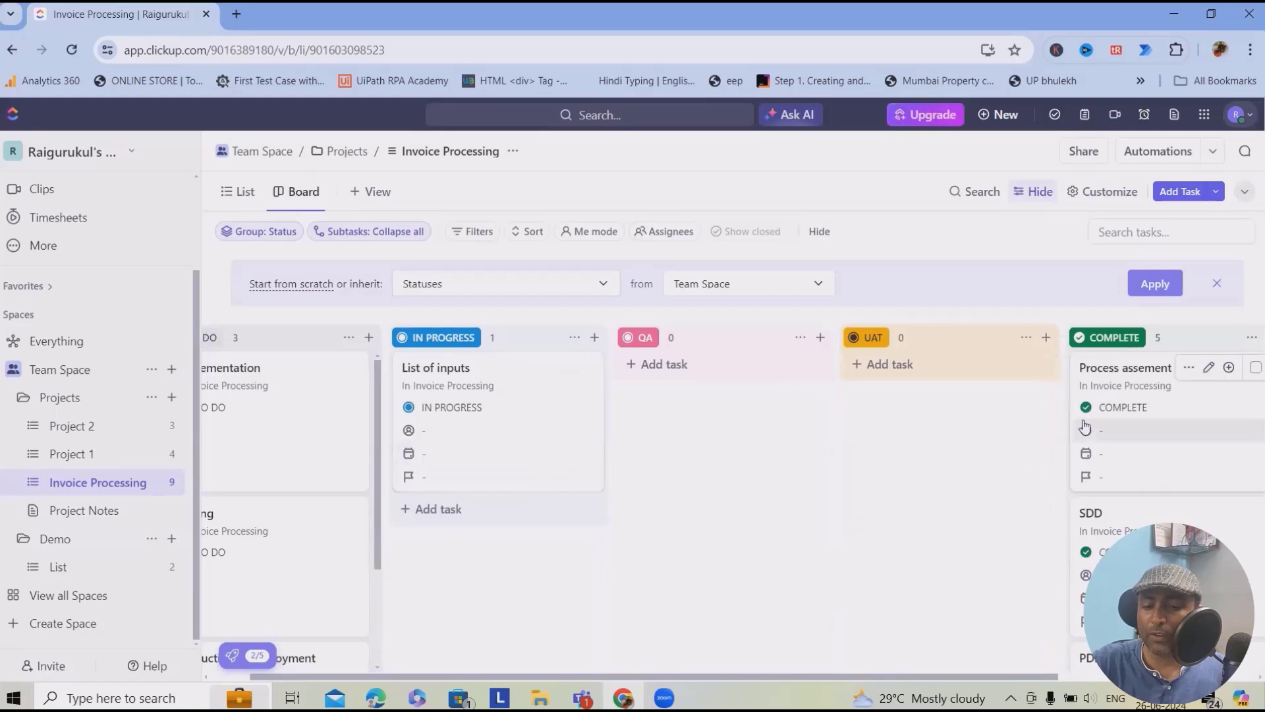
pyautogui.moveTo(529, 681); pyautogui.dragTo(481, 680)
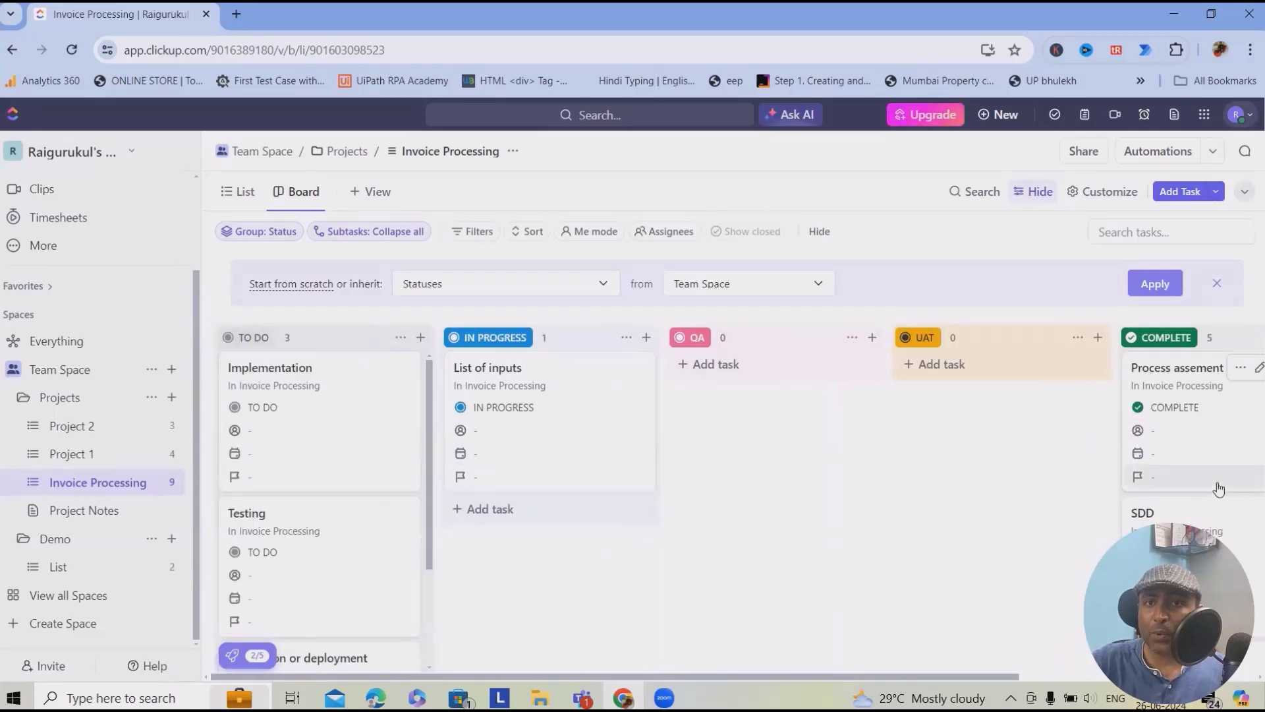
pyautogui.moveTo(309, 374); pyautogui.dragTo(573, 522)
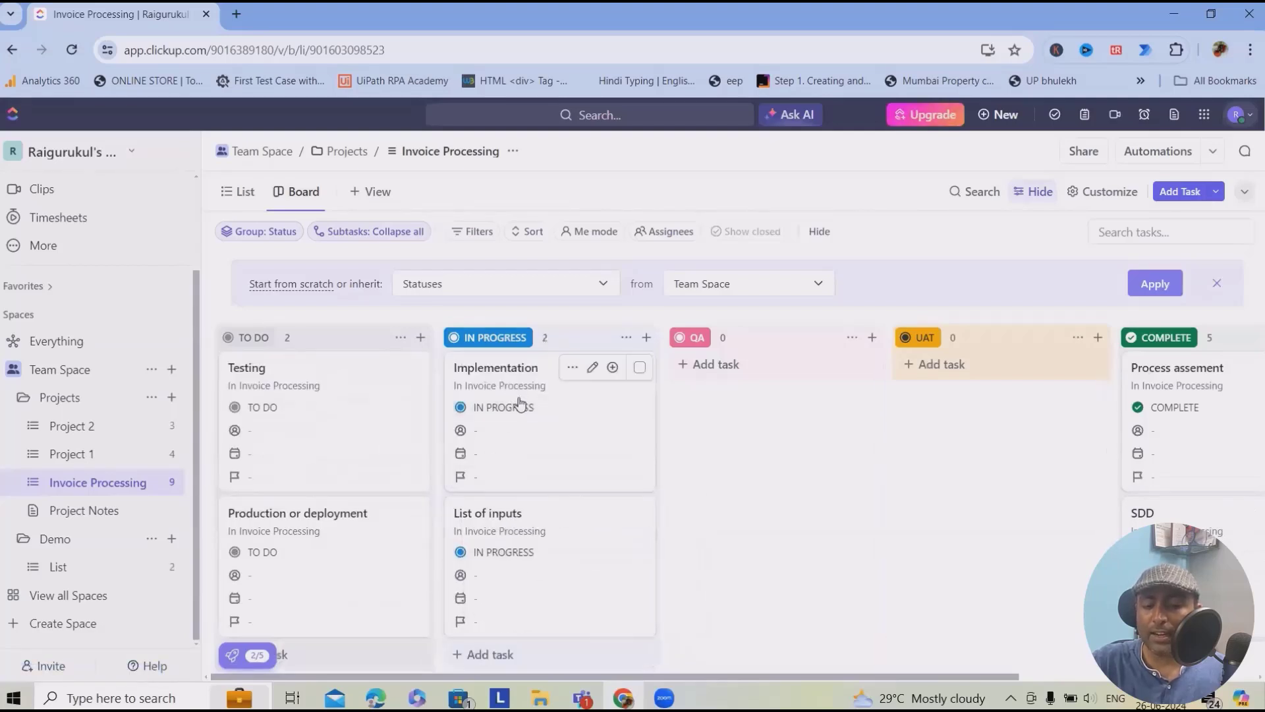
# - Add a PDF document subtask under the Implementation task
pyautogui.click(614, 367)
pyautogui.click(563, 407)
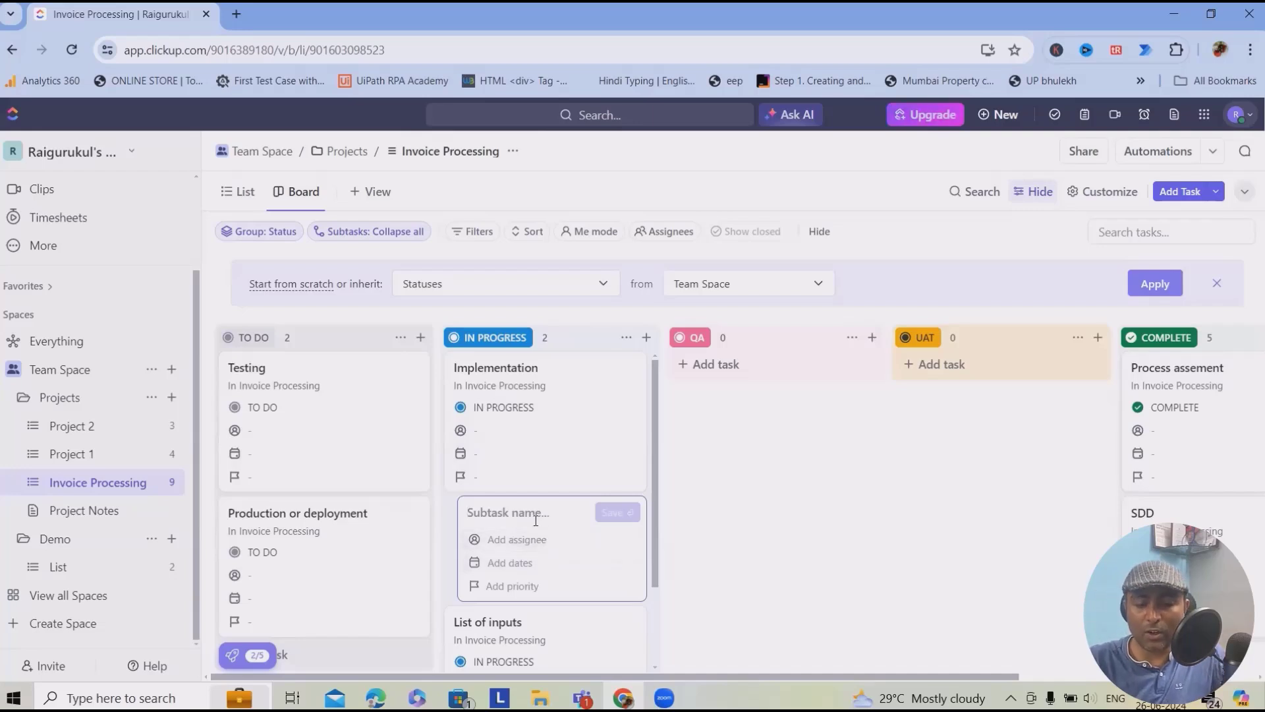
pyautogui.write('PDF do')
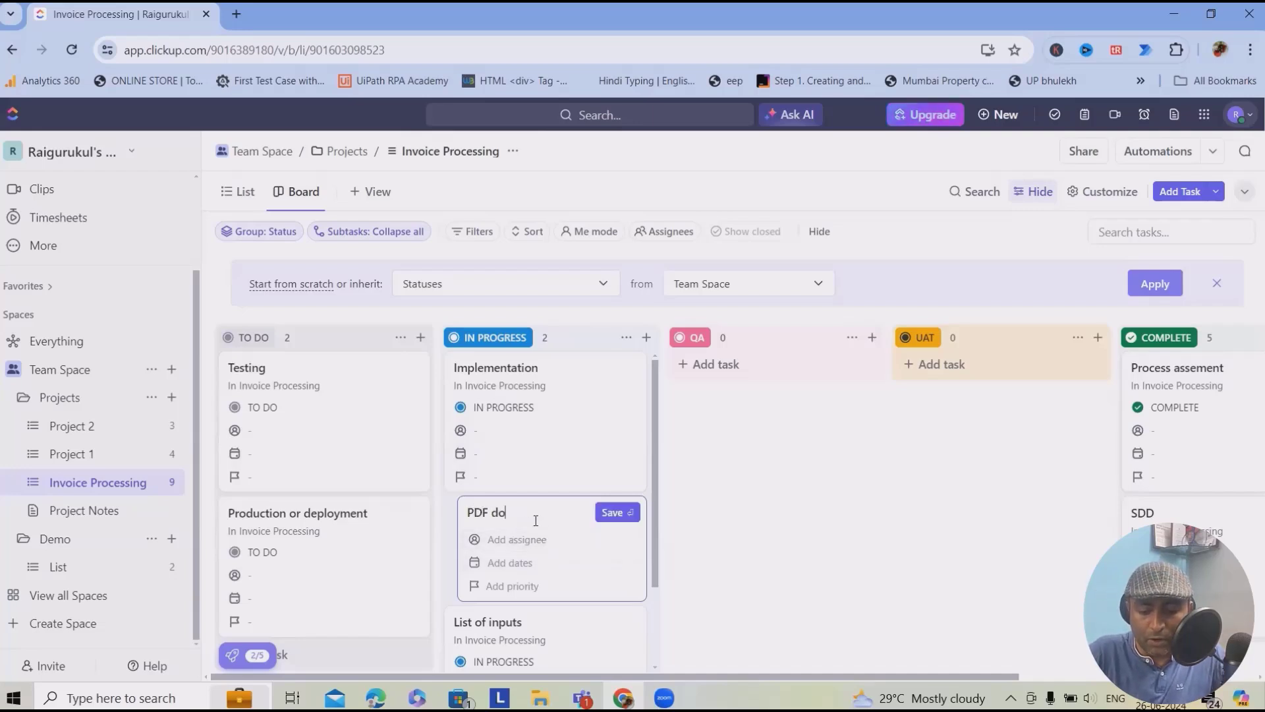
pyautogui.write('cument')
pyautogui.click(613, 513)
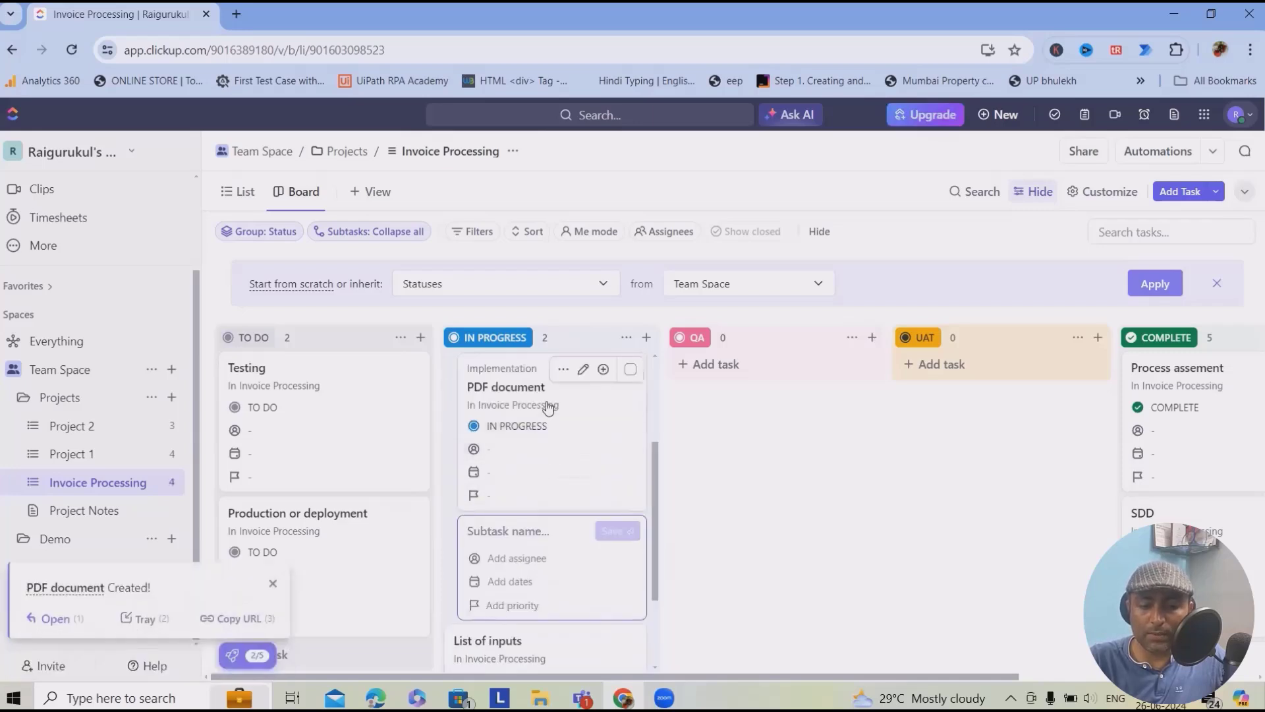
pyautogui.click(737, 384)
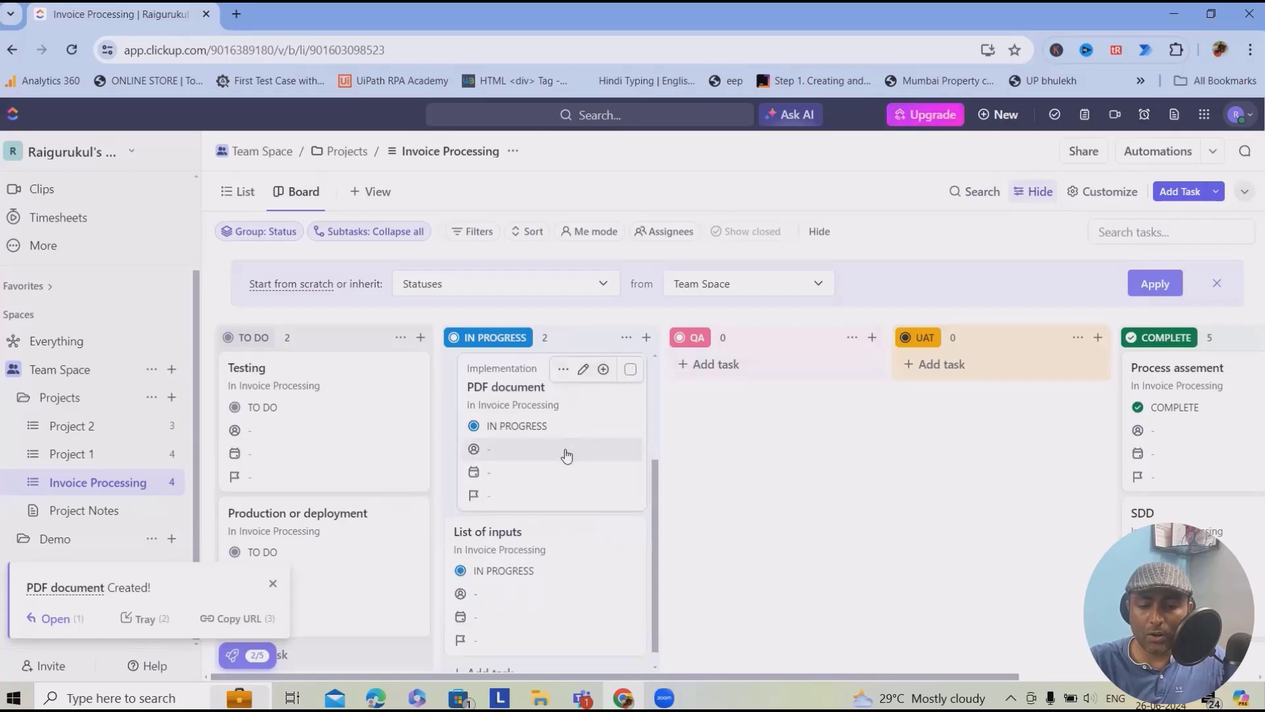
# - Add an Excel invoices subtask under Implementation
pyautogui.scroll(1, 512, 566)
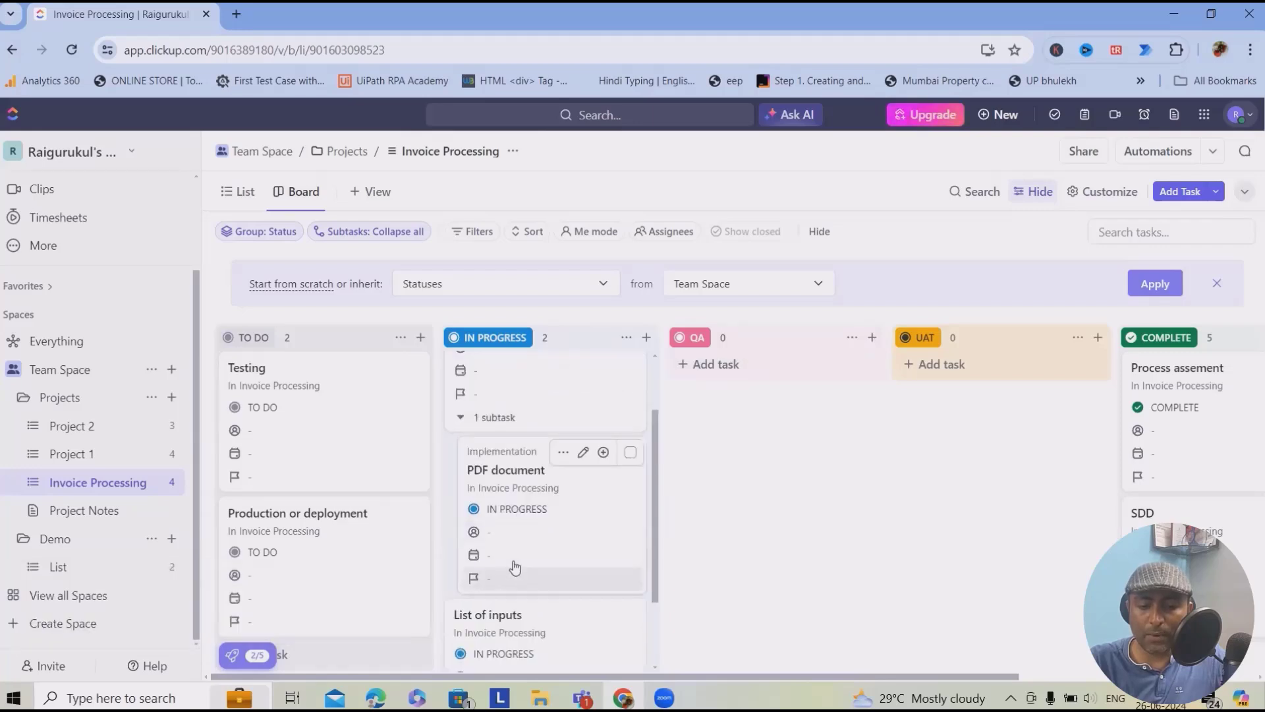
pyautogui.keyDown('shift'); pyautogui.click(582, 461); pyautogui.keyUp('shift')
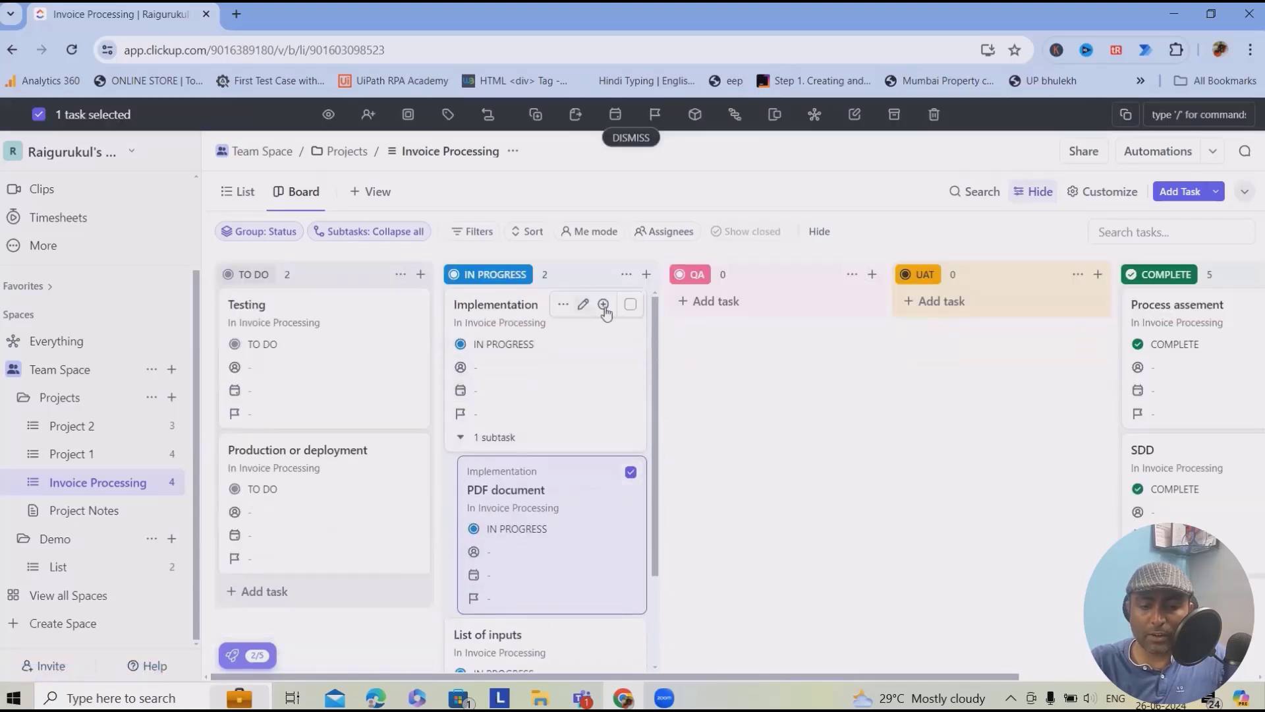
pyautogui.click(580, 437)
pyautogui.write('Excel invoices')
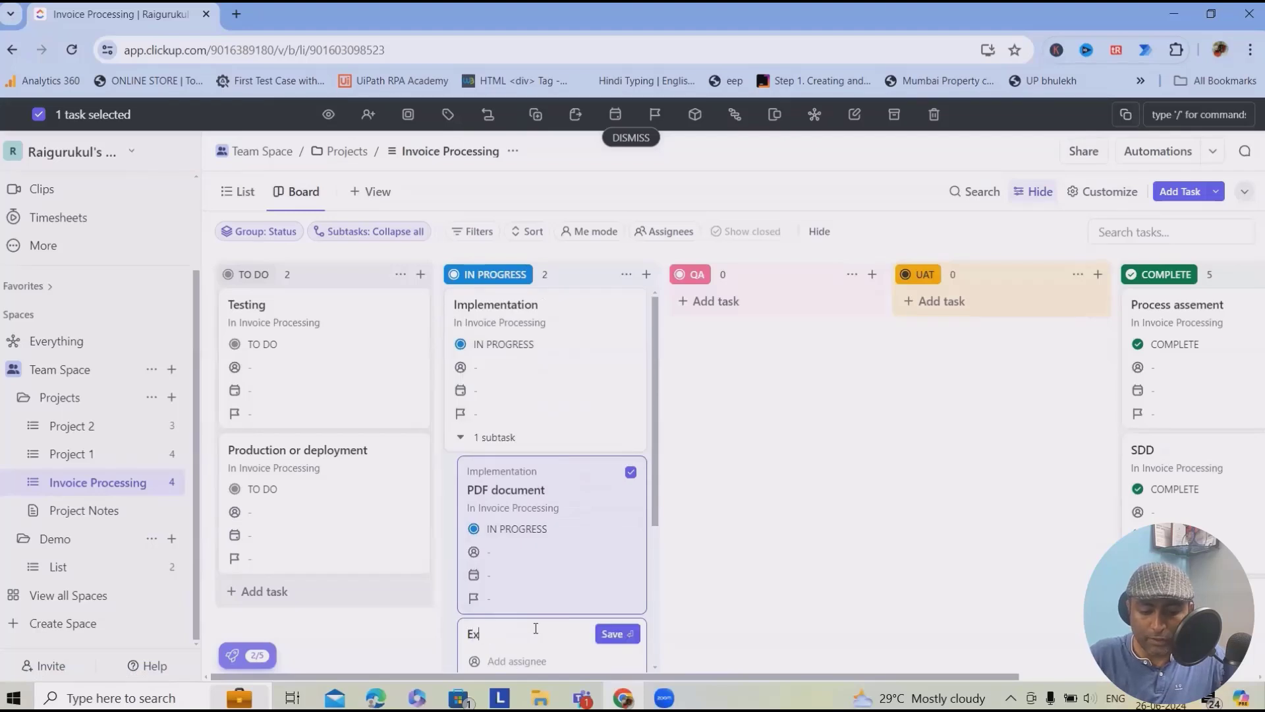
pyautogui.press('Return')
# - Add a Word subtask under Implementation and discard the extra empty subtask entry
pyautogui.scroll(-5, 568, 586)
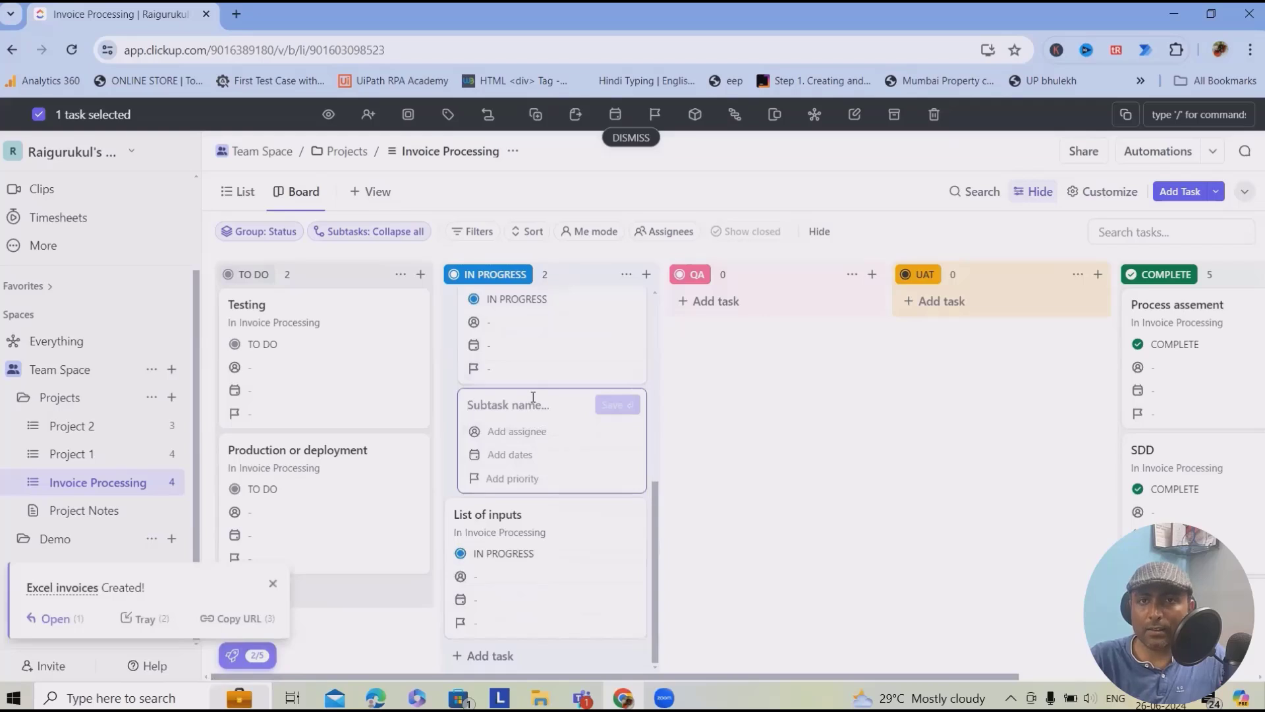
pyautogui.write('Wor')
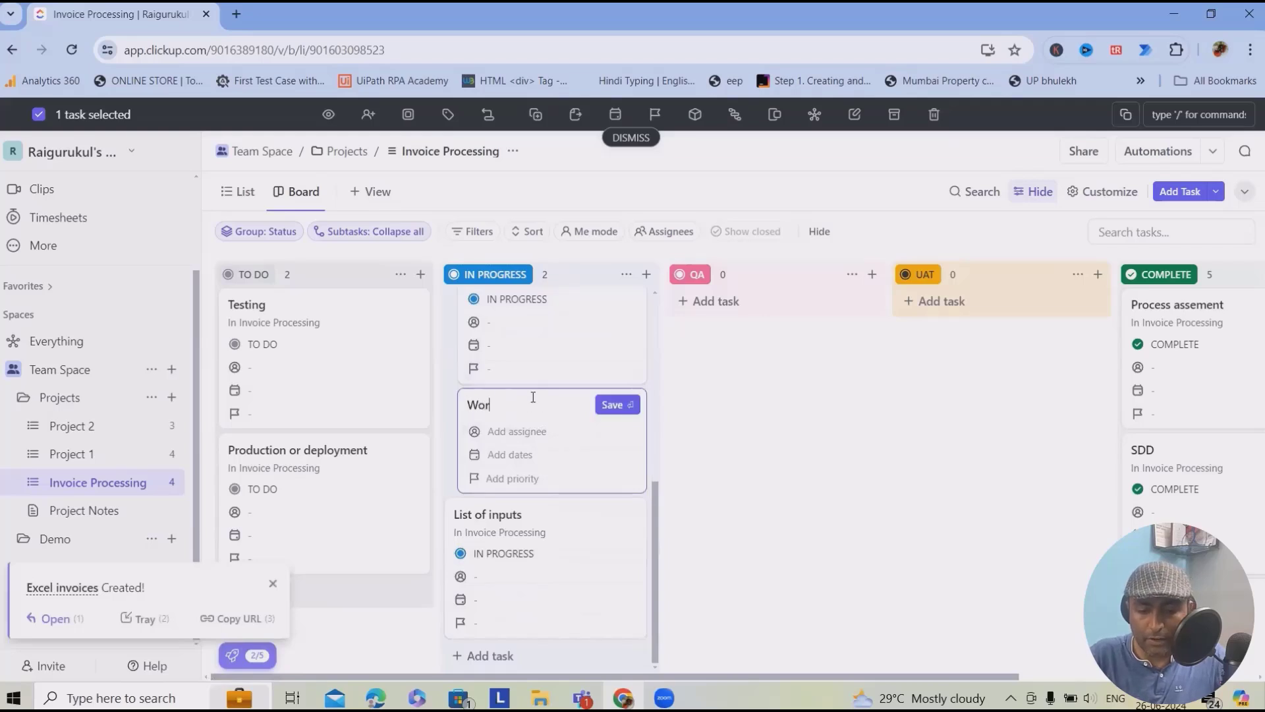
pyautogui.write('d')
pyautogui.press('Return')
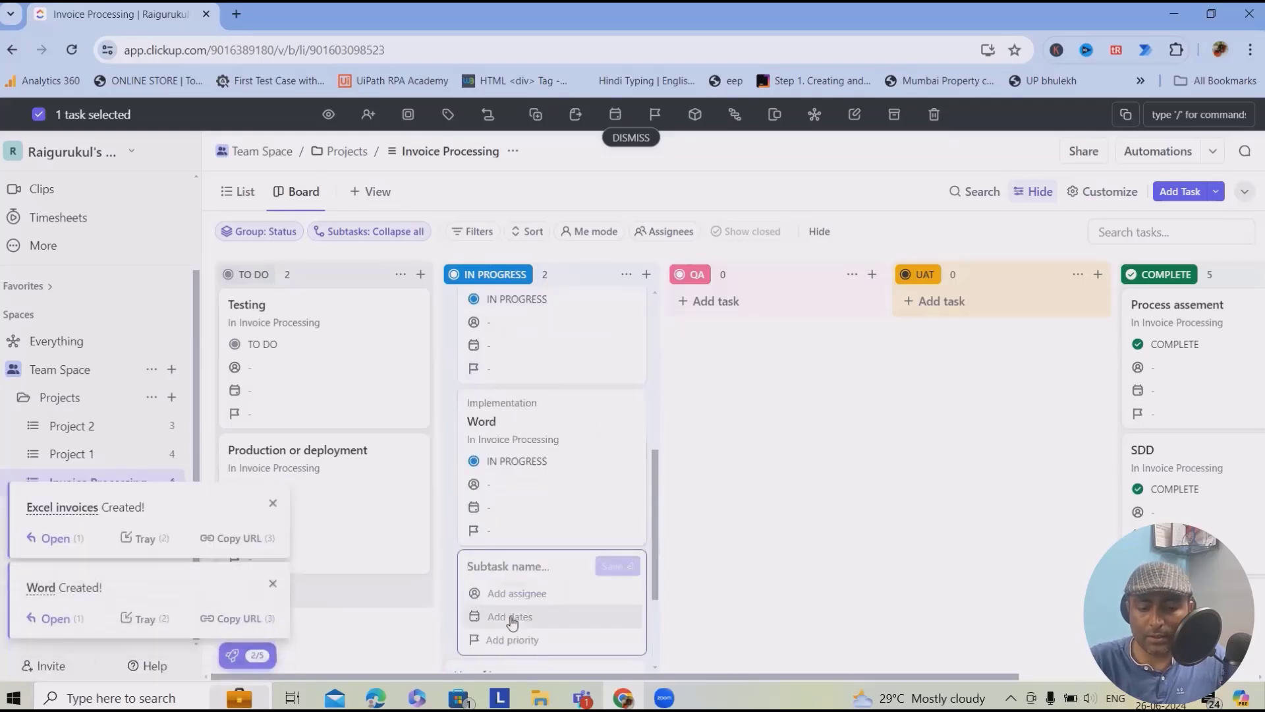
pyautogui.scroll(-1, 468, 615)
pyautogui.press('Escape')
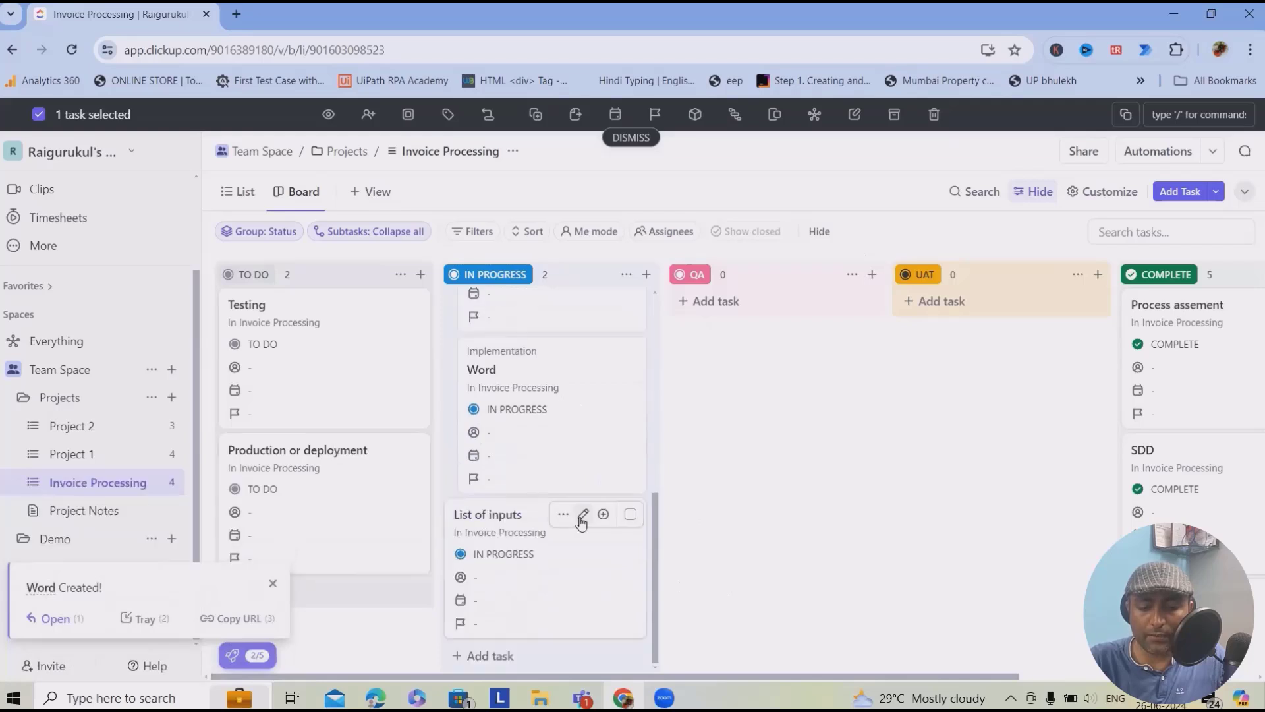
pyautogui.scroll(4, 574, 521)
pyautogui.scroll(2, 567, 523)
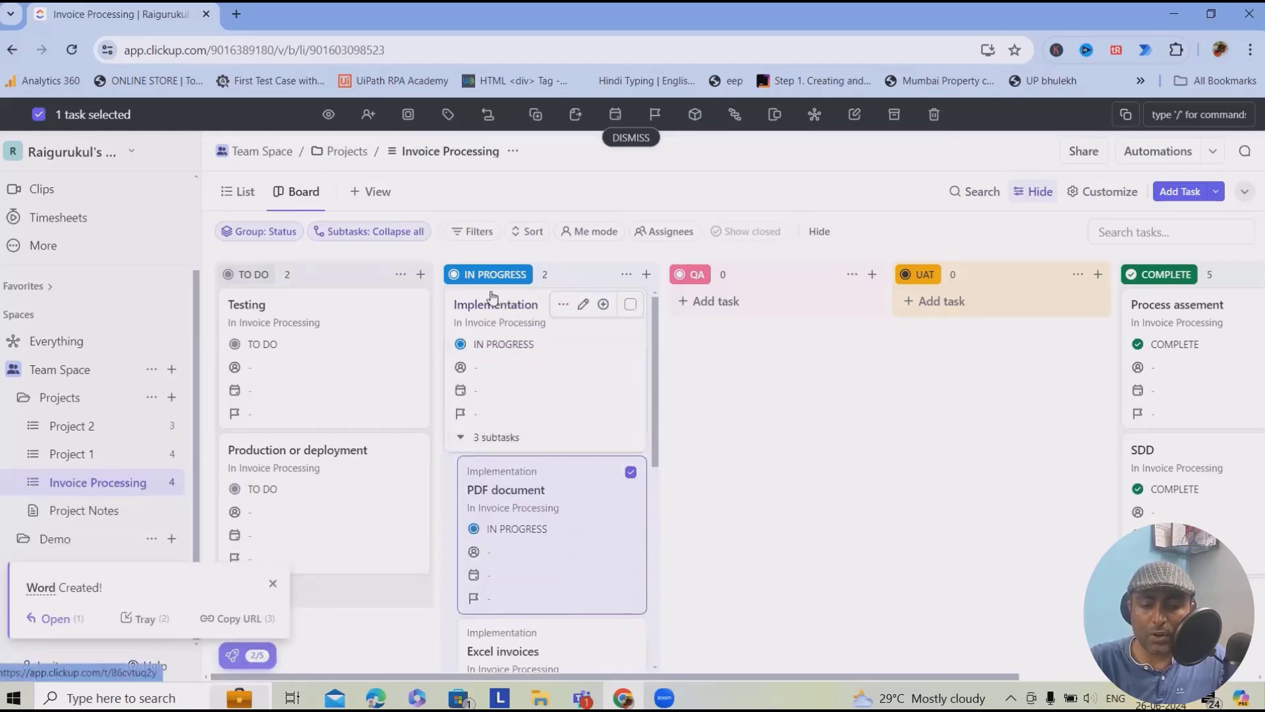
pyautogui.moveTo(525, 298); pyautogui.dragTo(814, 326)
# - Move List of inputs to QA, Testing to UAT, and complete Implementation despite open subtasks
pyautogui.scroll(5, 754, 616)
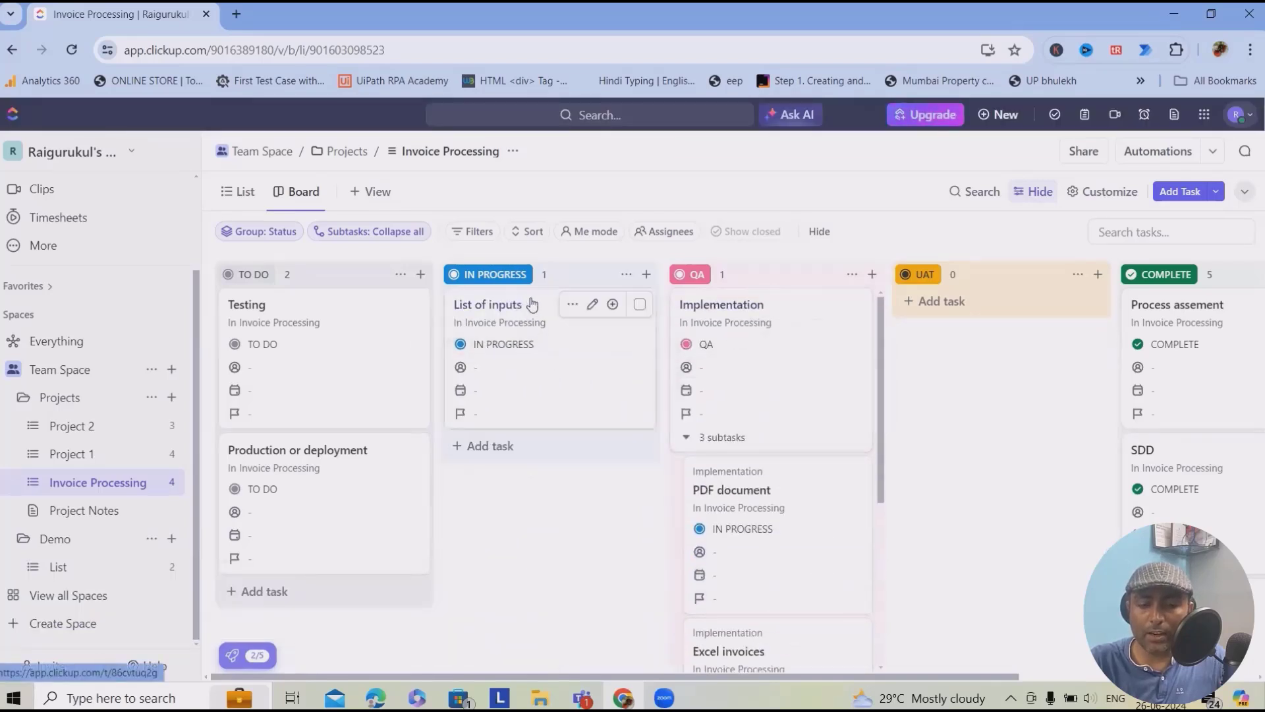
pyautogui.moveTo(531, 303); pyautogui.dragTo(769, 459)
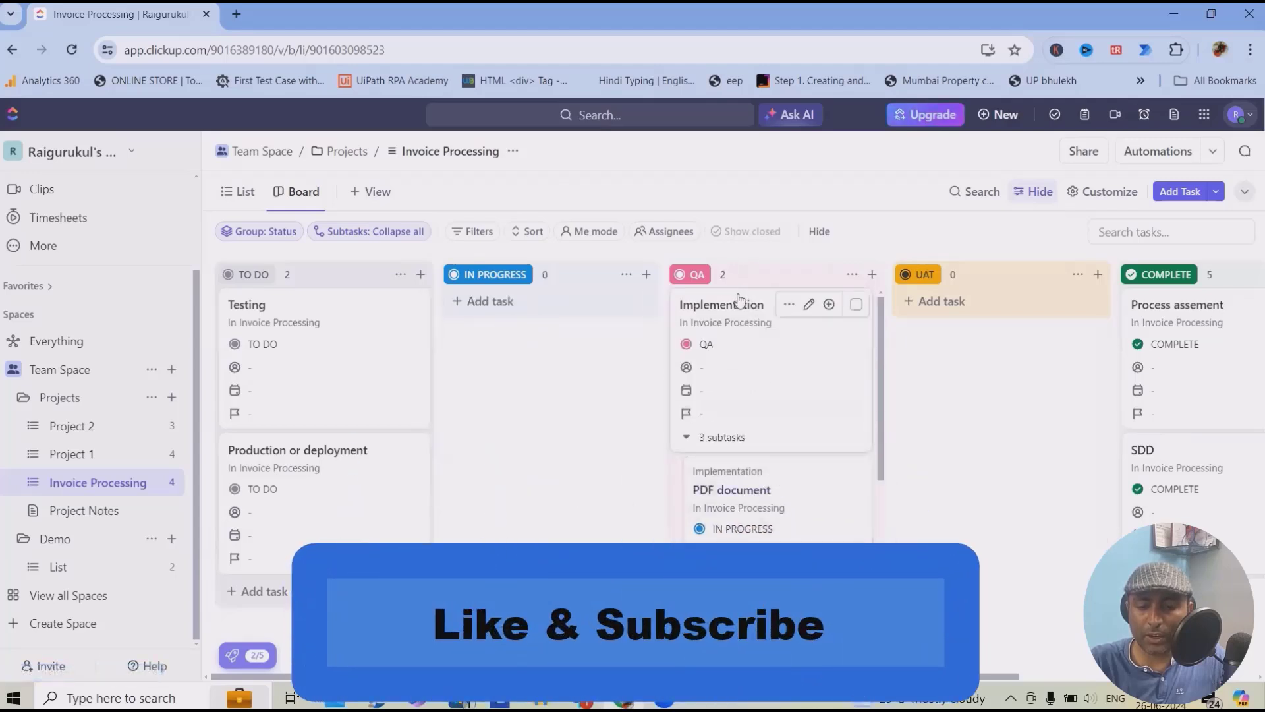
pyautogui.moveTo(329, 304); pyautogui.dragTo(948, 316)
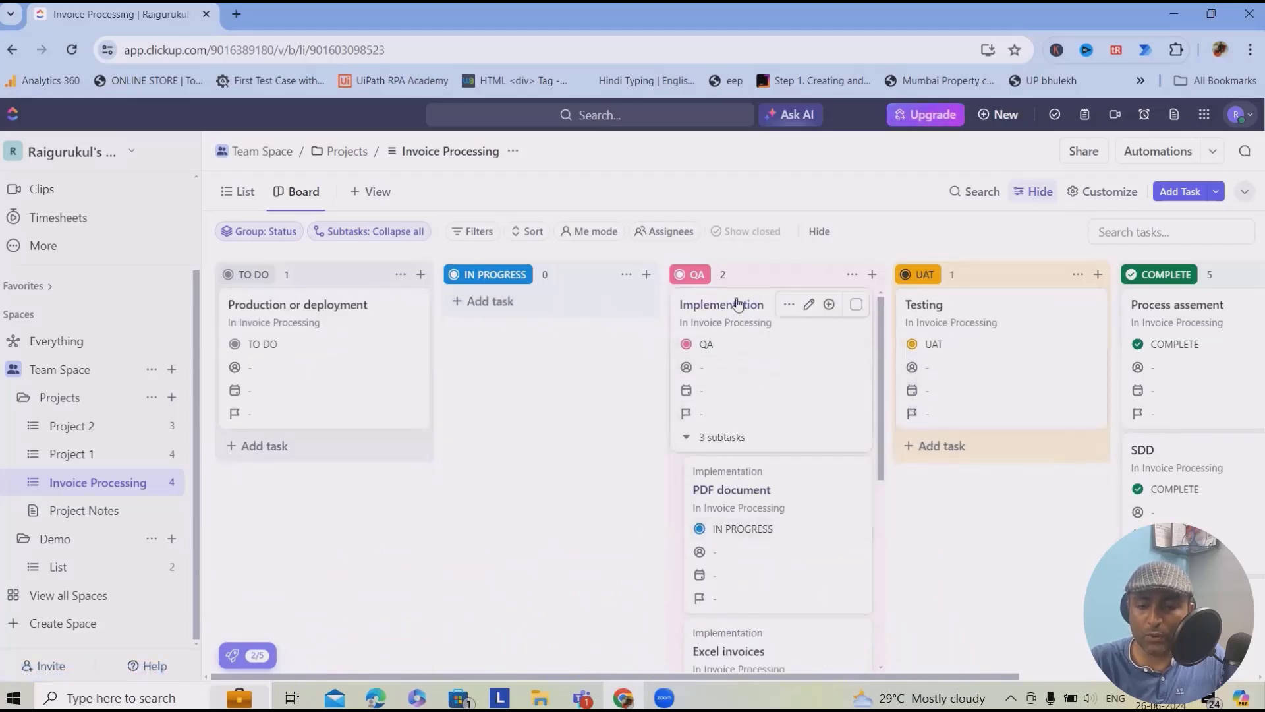
pyautogui.moveTo(751, 301); pyautogui.dragTo(1216, 304)
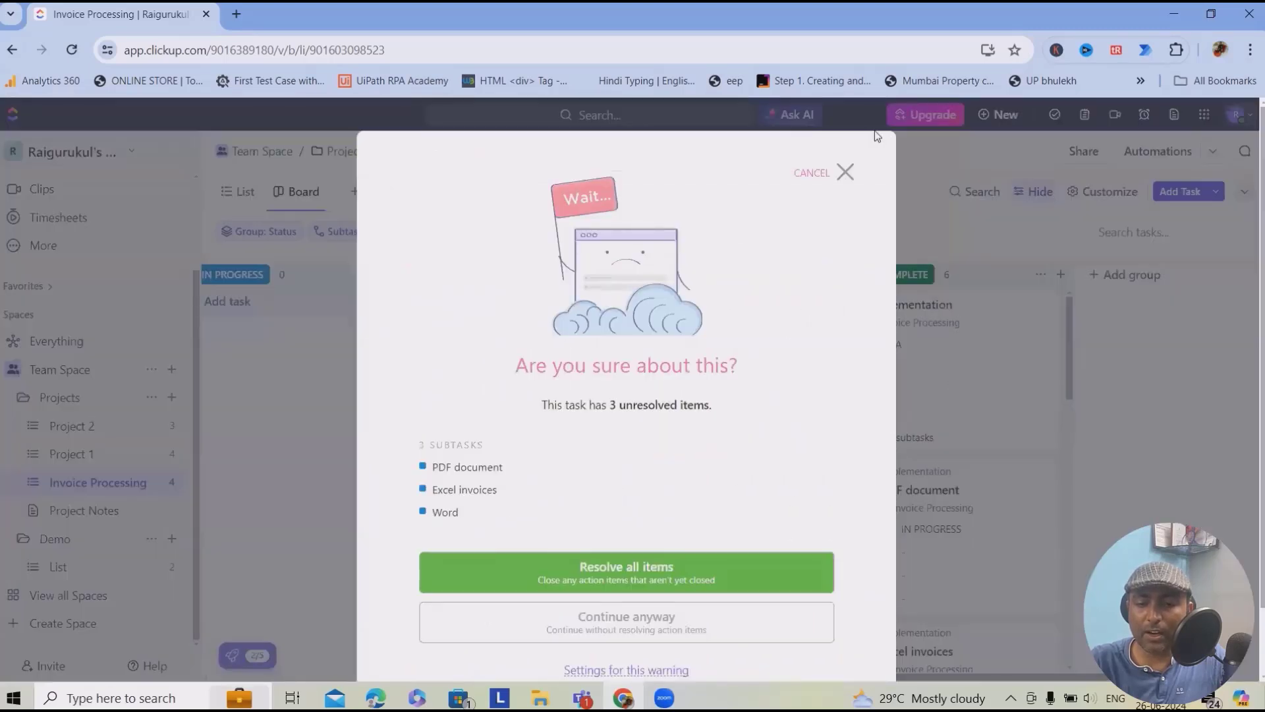
pyautogui.click(843, 179)
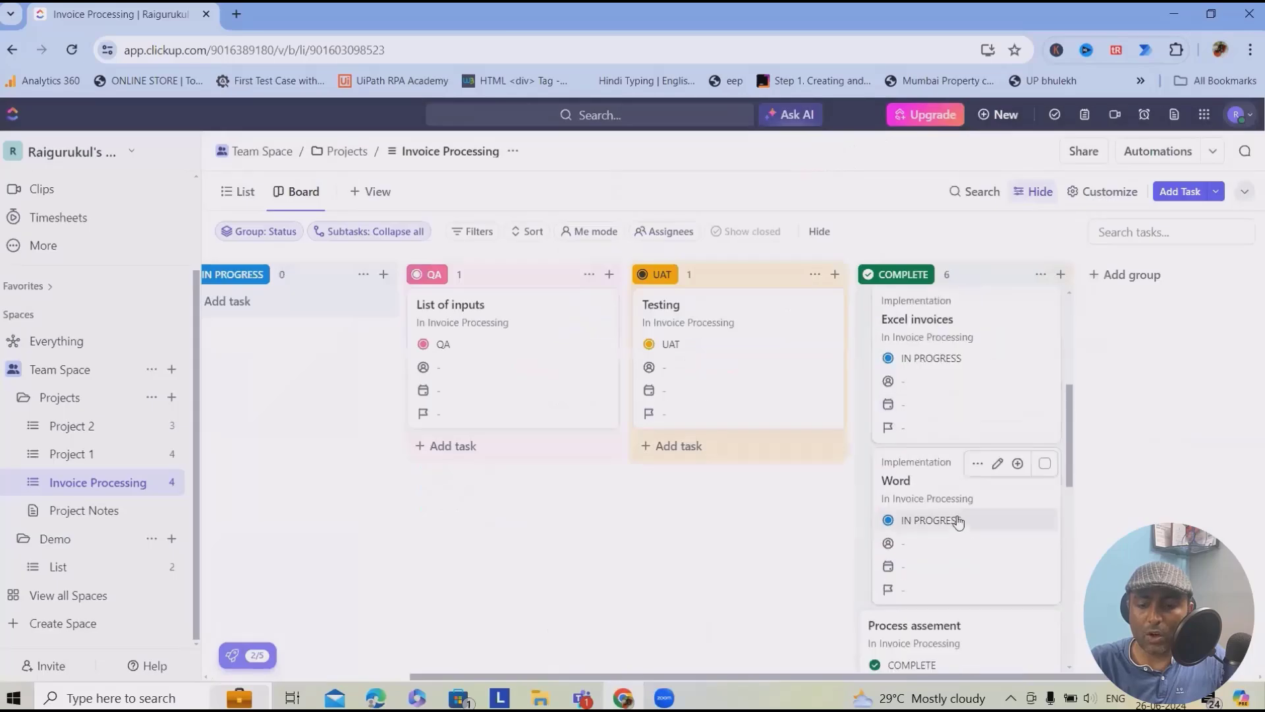
# - Move List of inputs and Production or deployment into the COMPLETE column
pyautogui.scroll(-5, 966, 535)
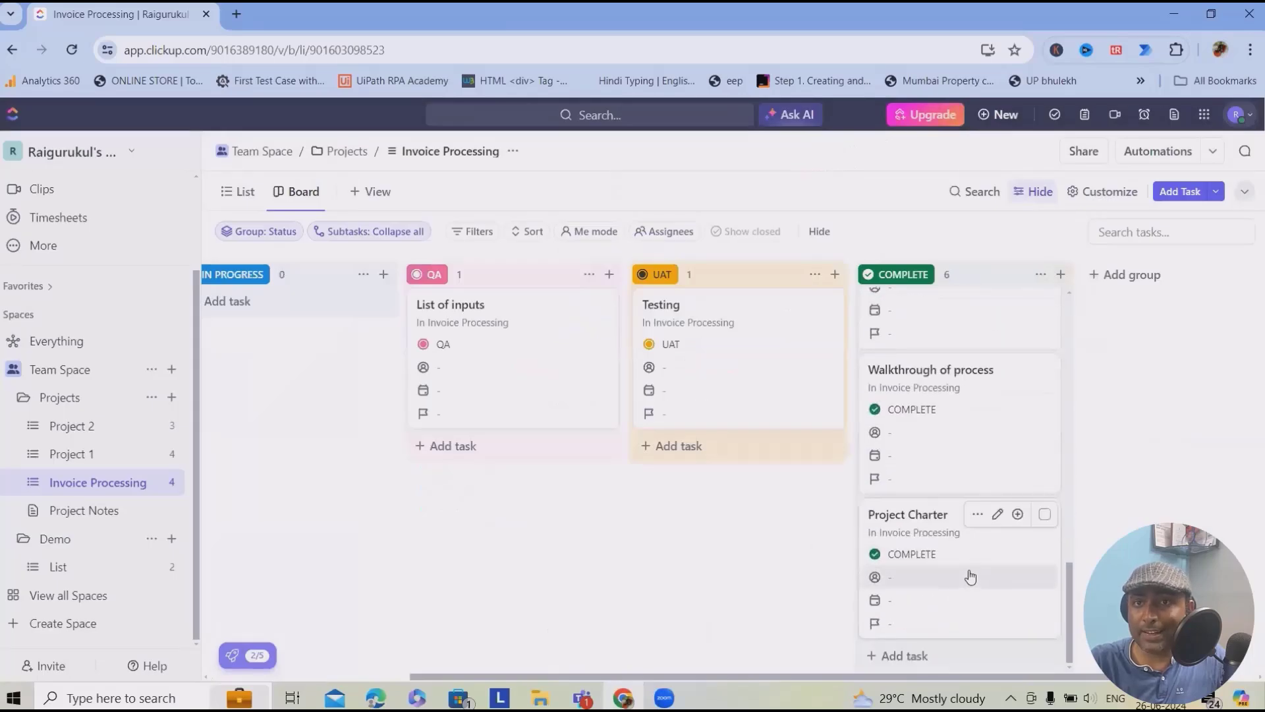
pyautogui.moveTo(813, 307); pyautogui.dragTo(890, 316)
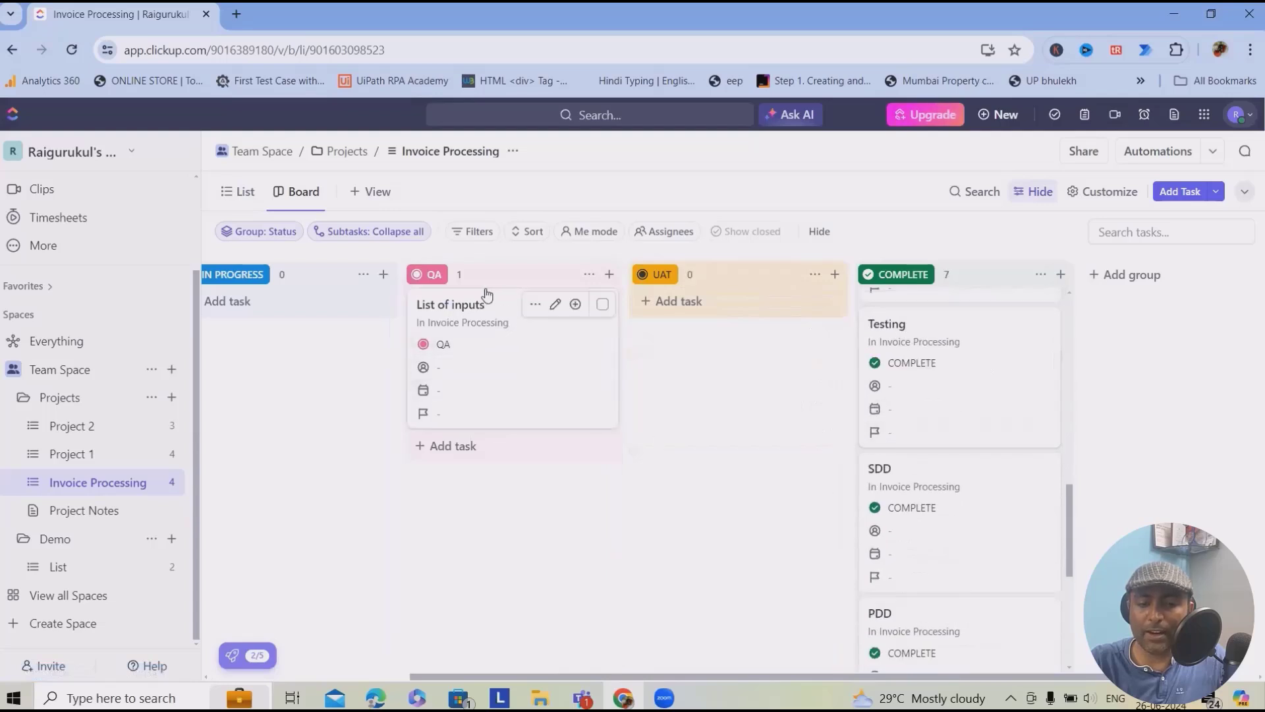
pyautogui.moveTo(488, 295); pyautogui.dragTo(901, 304)
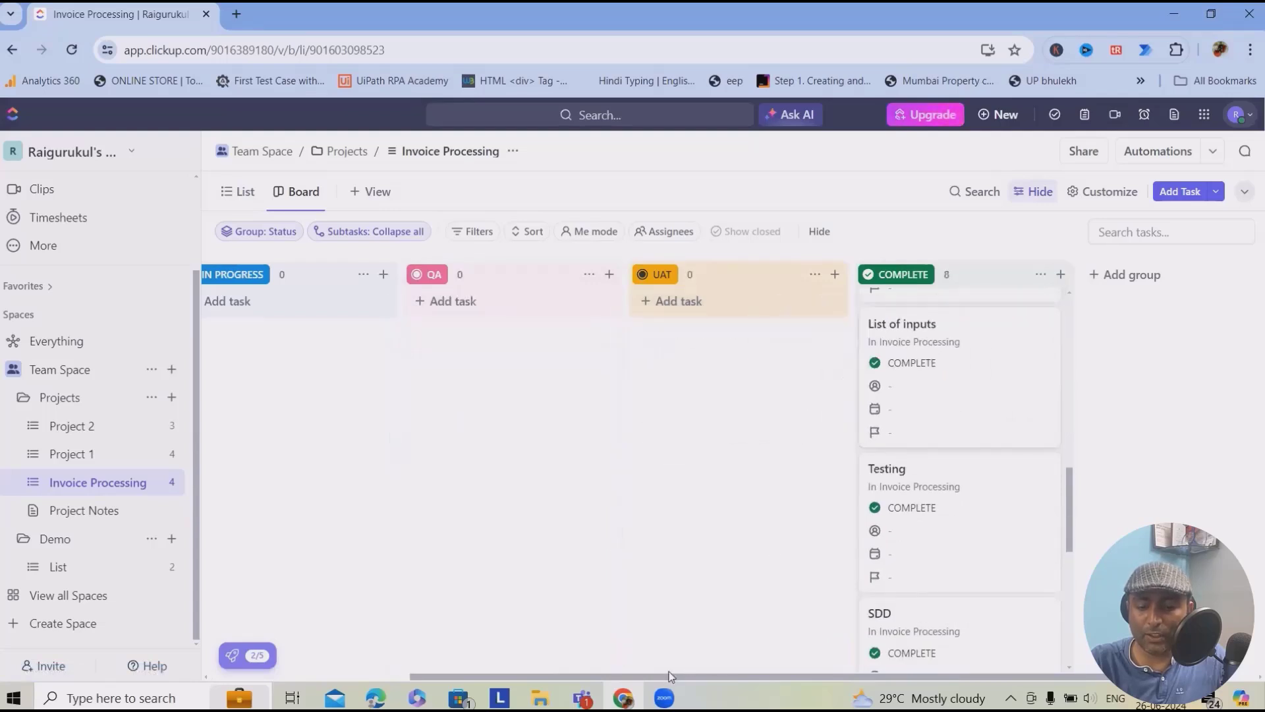
pyautogui.hscroll(-5, 516, 666)
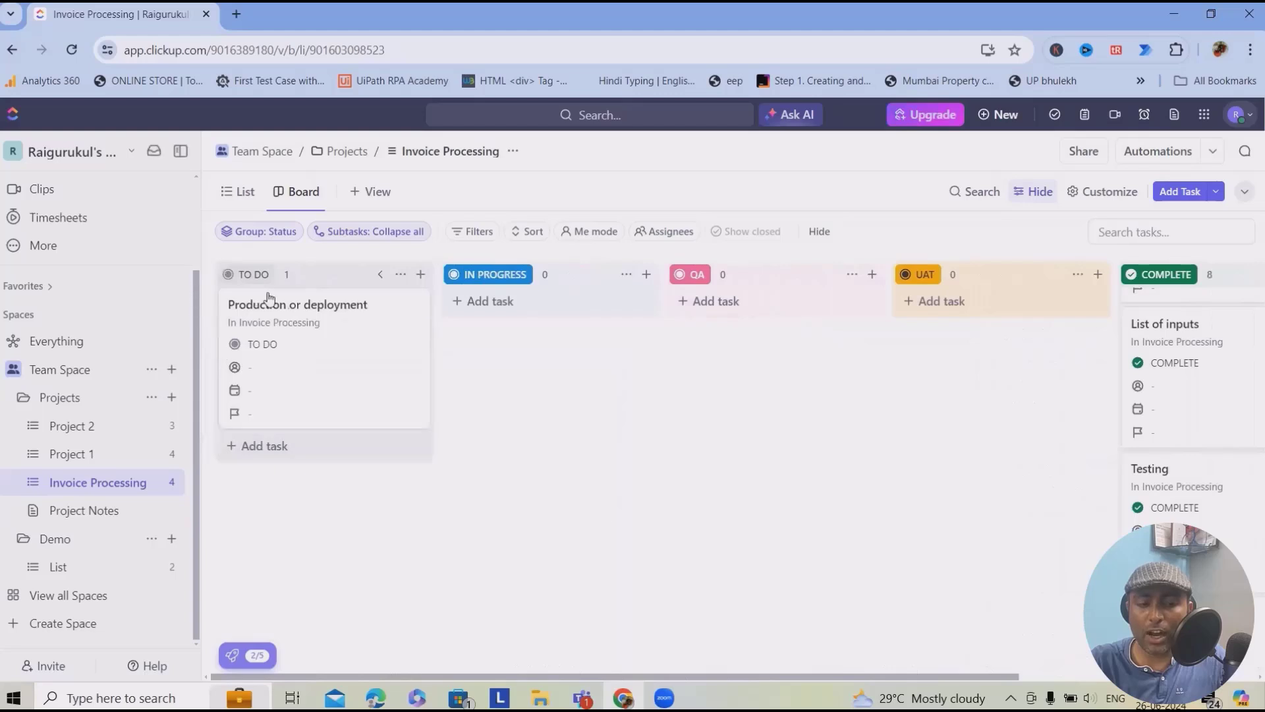
pyautogui.moveTo(269, 298); pyautogui.dragTo(1197, 333)
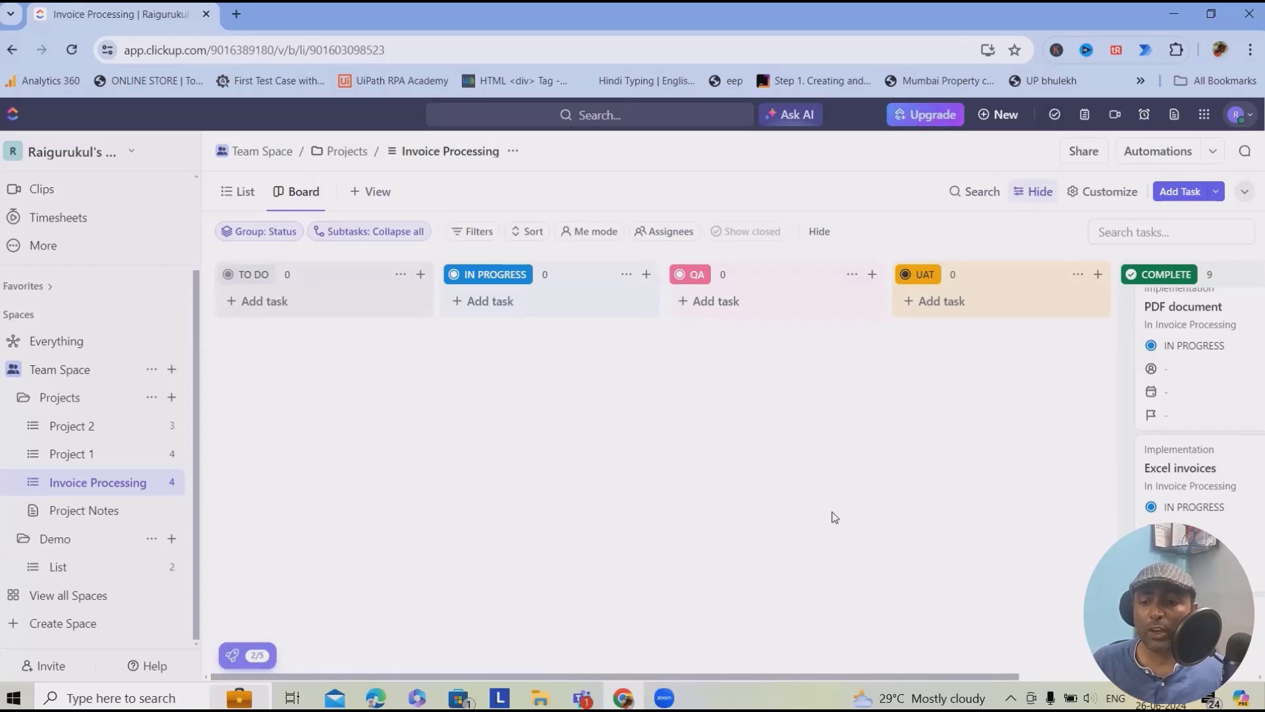
# - Add a Gantt view to Invoice Processing and select the Walkthrough of process row
pyautogui.click(379, 197)
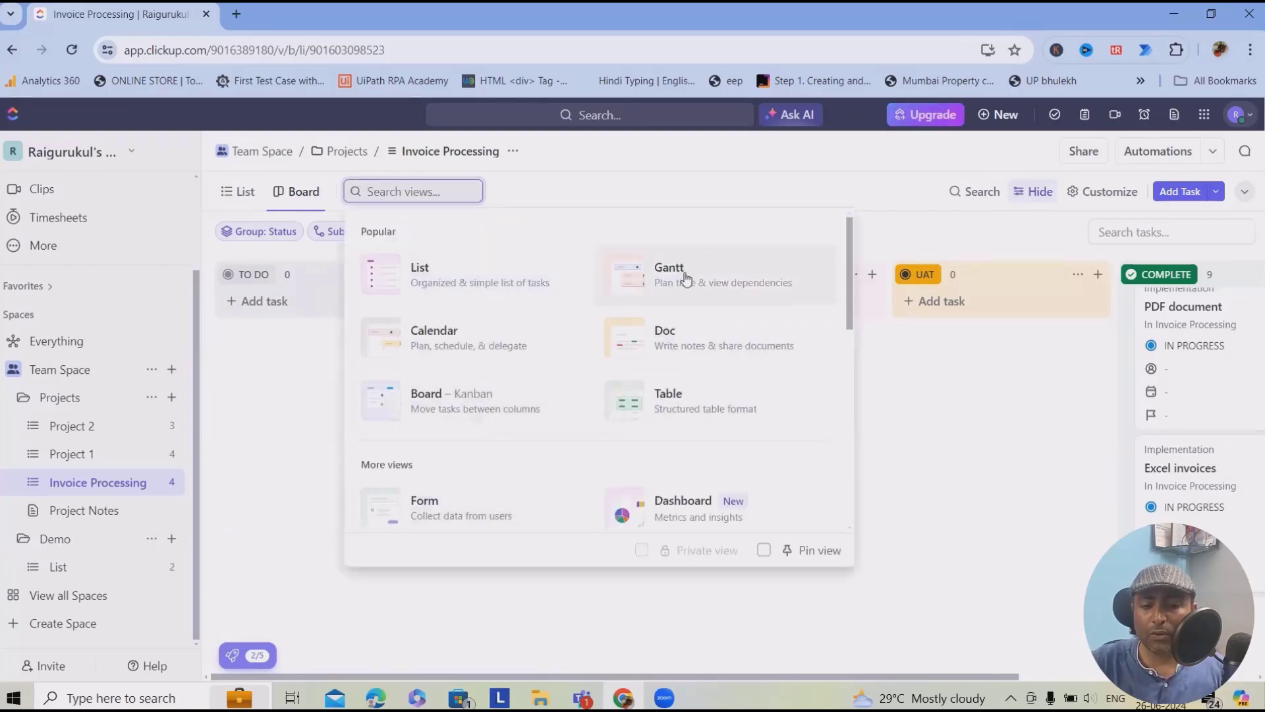
pyautogui.press('Escape')
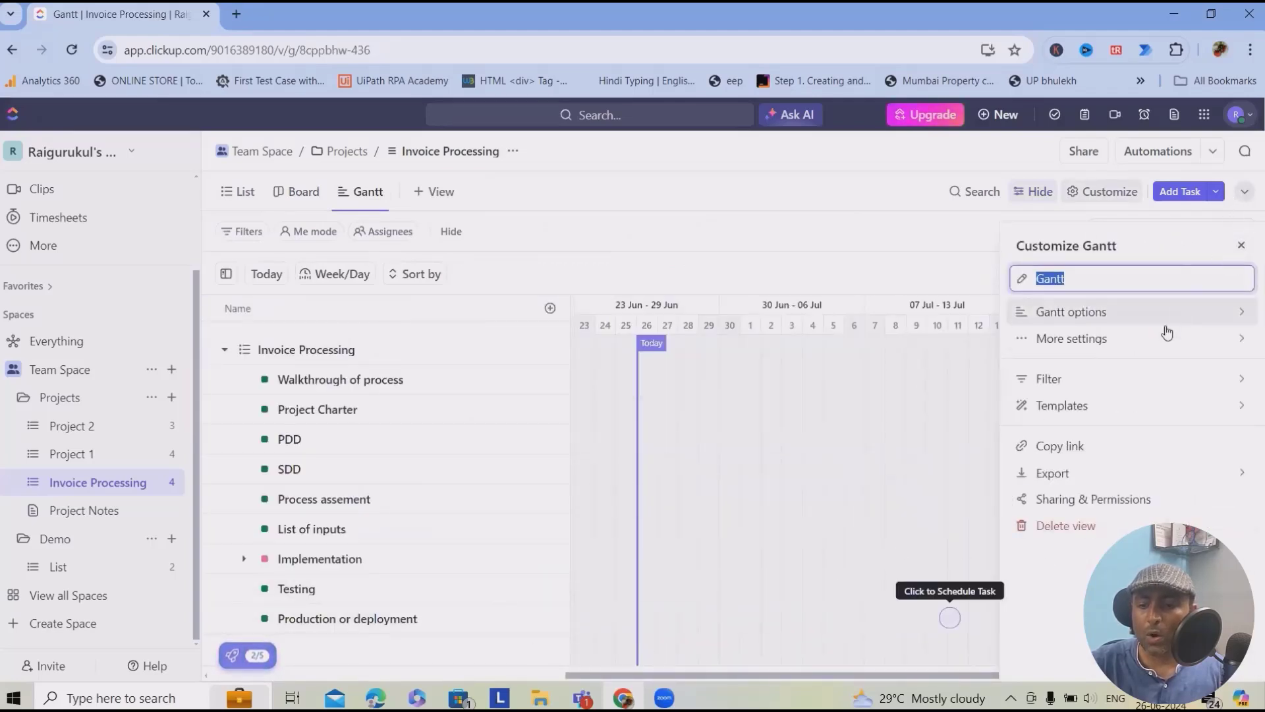
pyautogui.click(1242, 246)
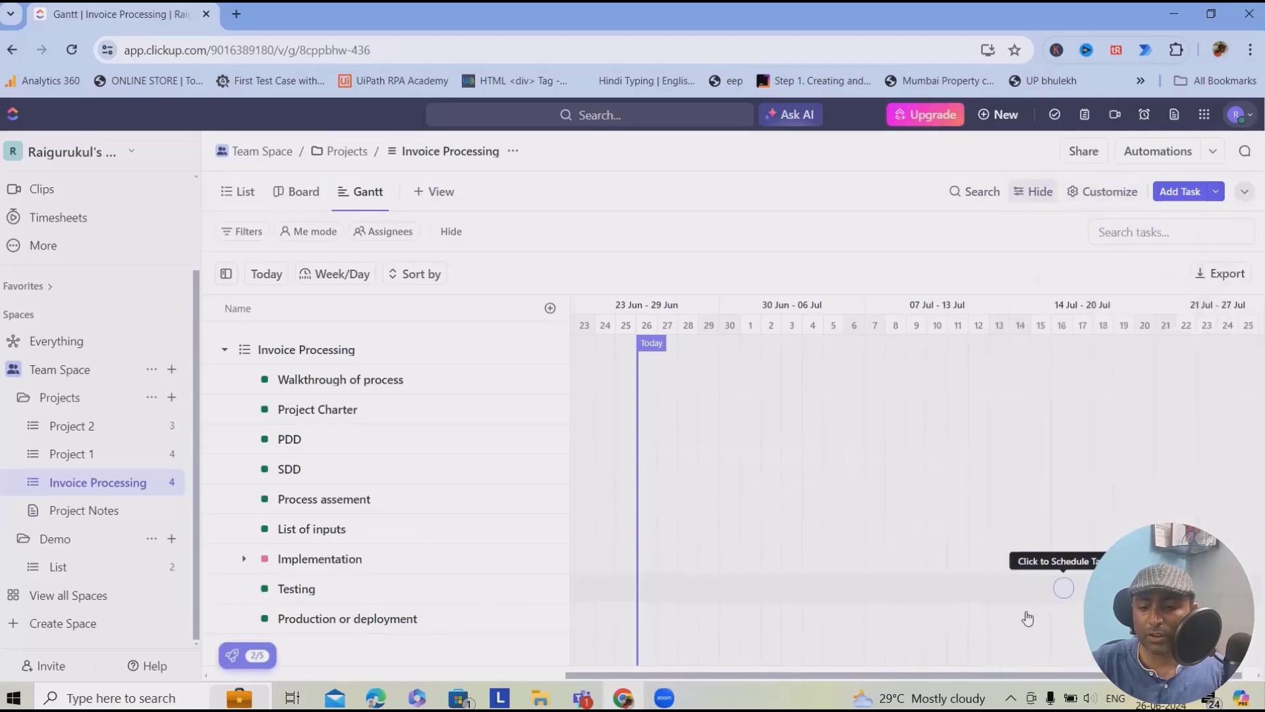
pyautogui.moveTo(767, 674); pyautogui.dragTo(690, 634)
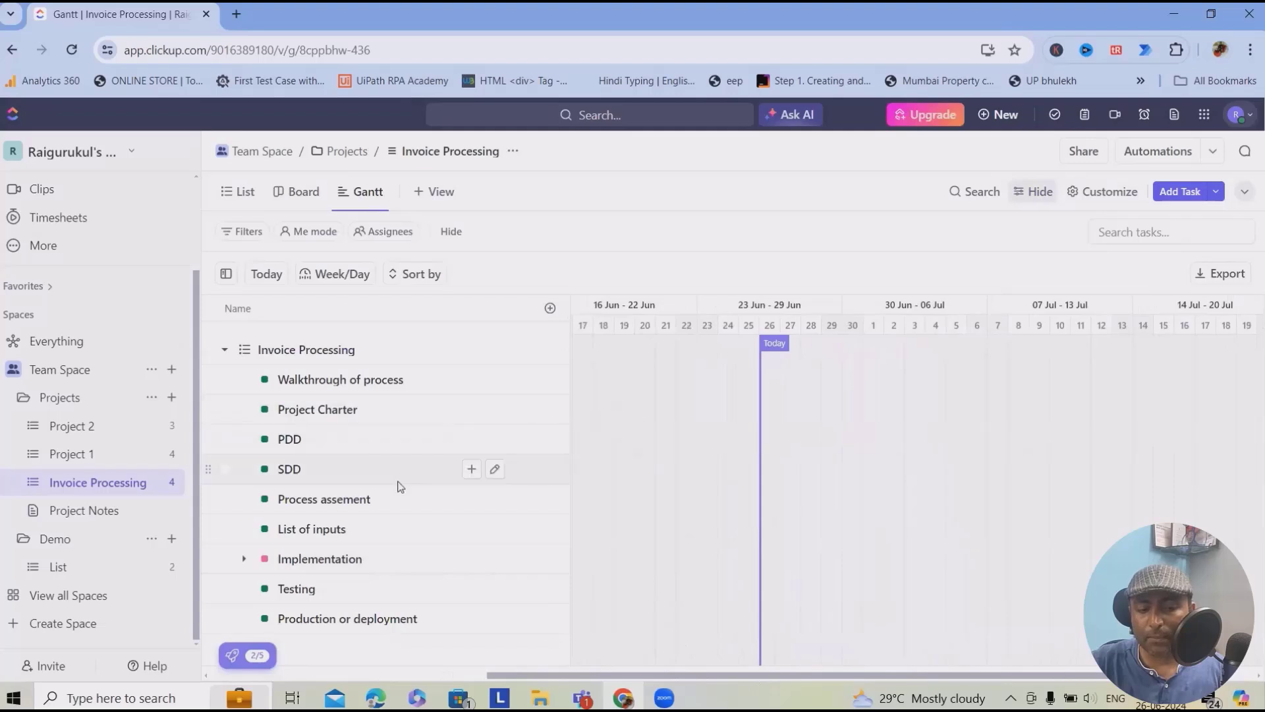
pyautogui.click(224, 380)
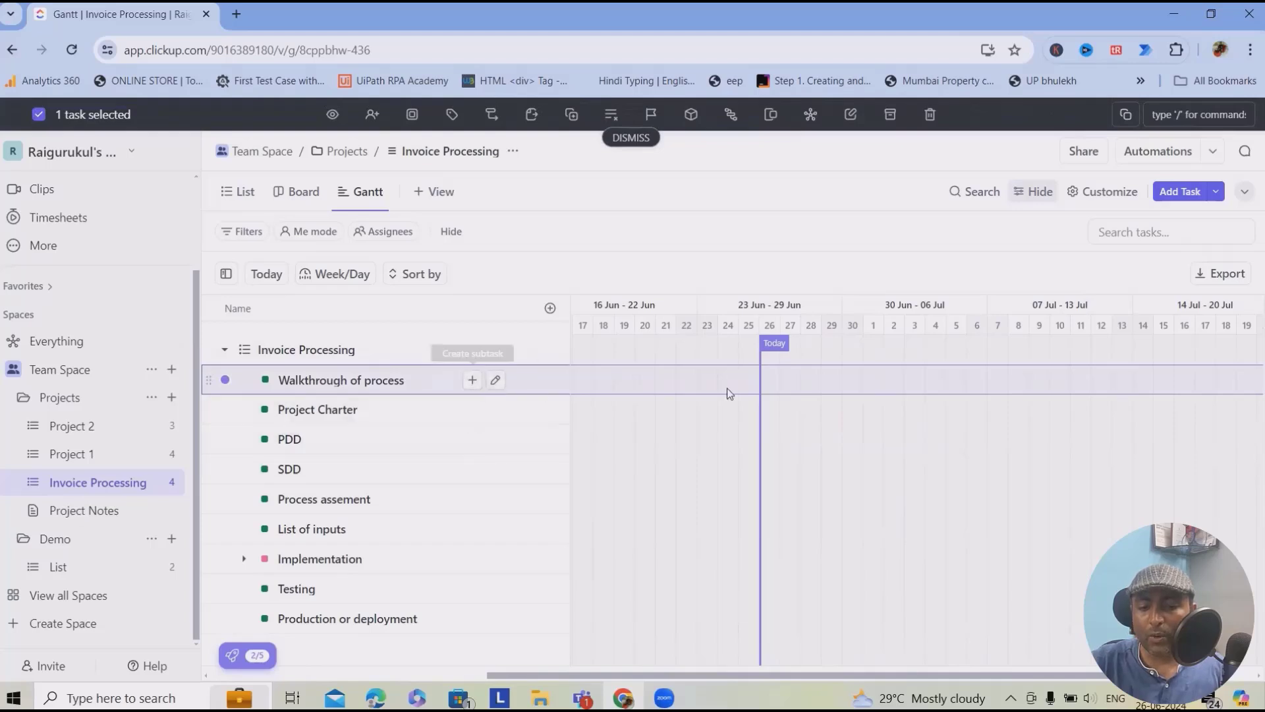
pyautogui.click(1236, 275)
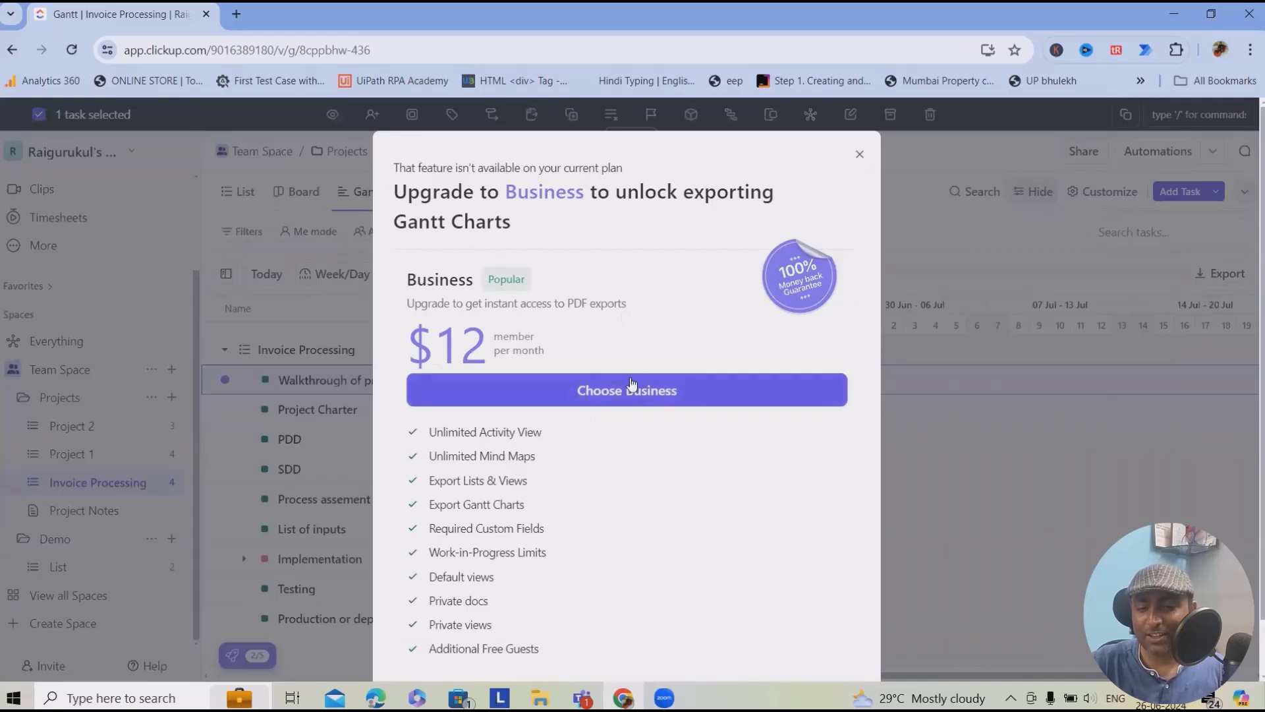
pyautogui.click(860, 153)
pyautogui.click(1104, 192)
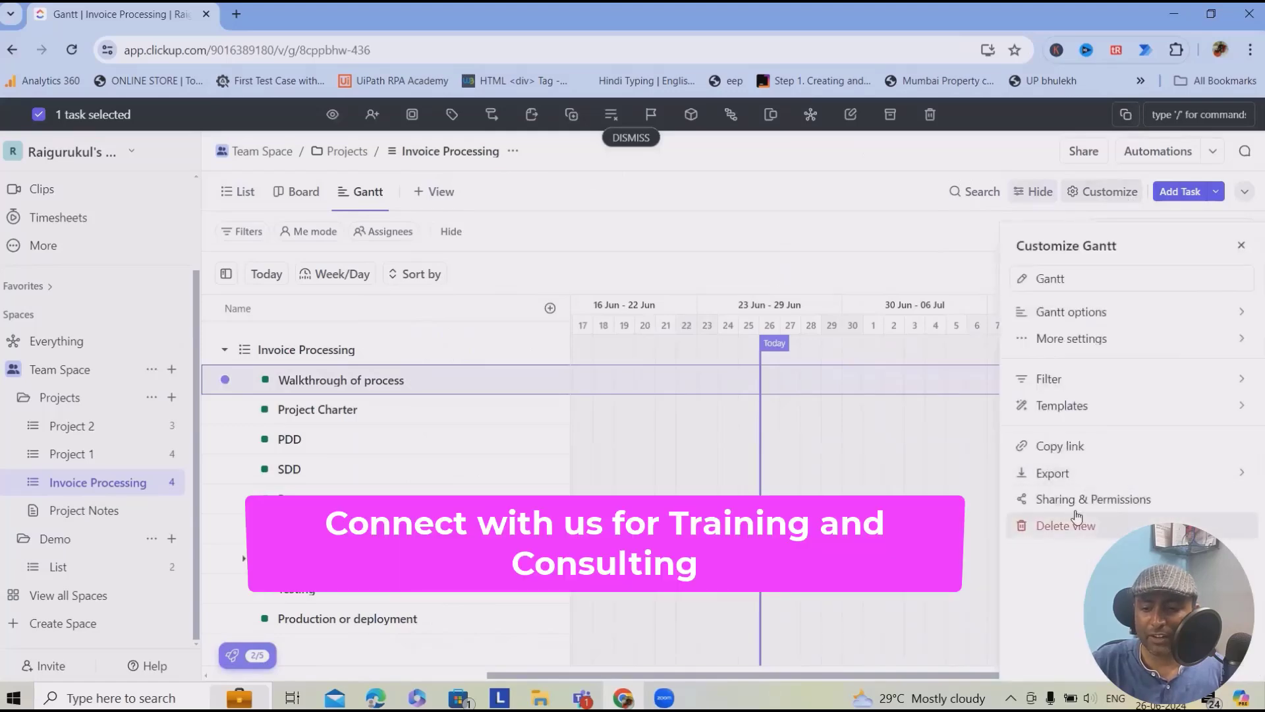
pyautogui.click(1087, 473)
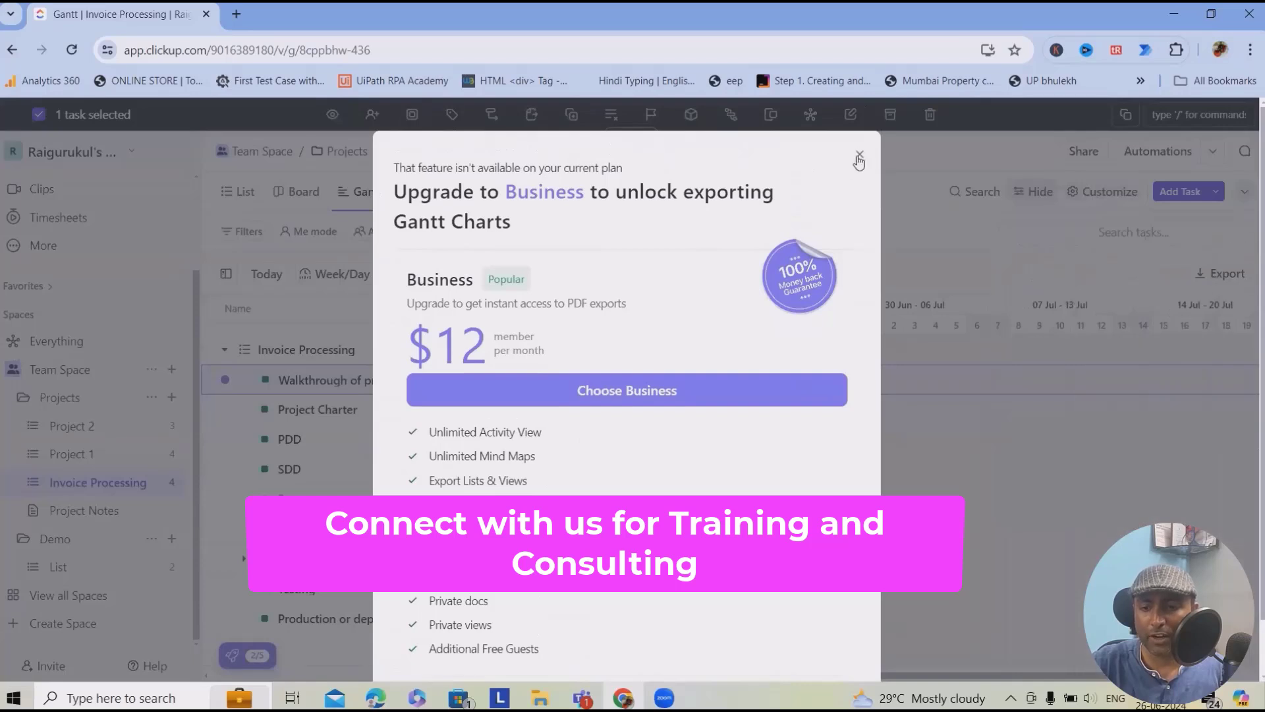
pyautogui.click(859, 156)
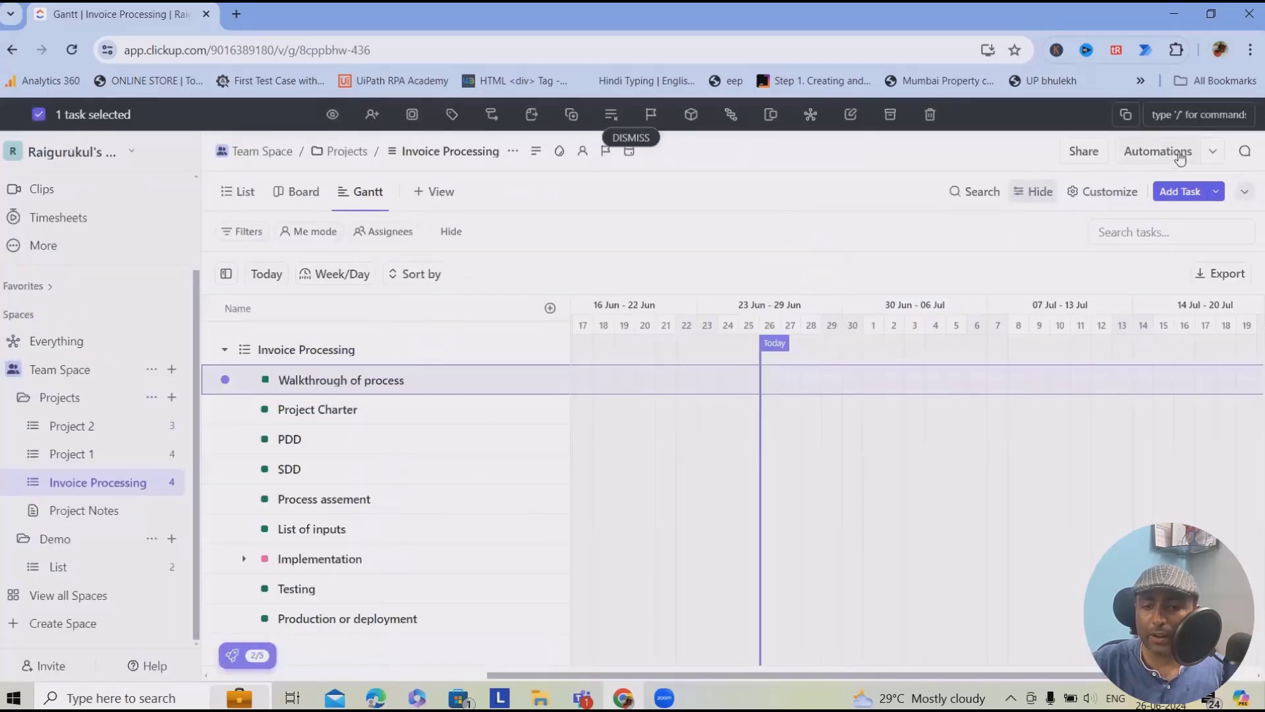
# - Add a doc to the Projects folder as a Doc view
pyautogui.click(353, 149)
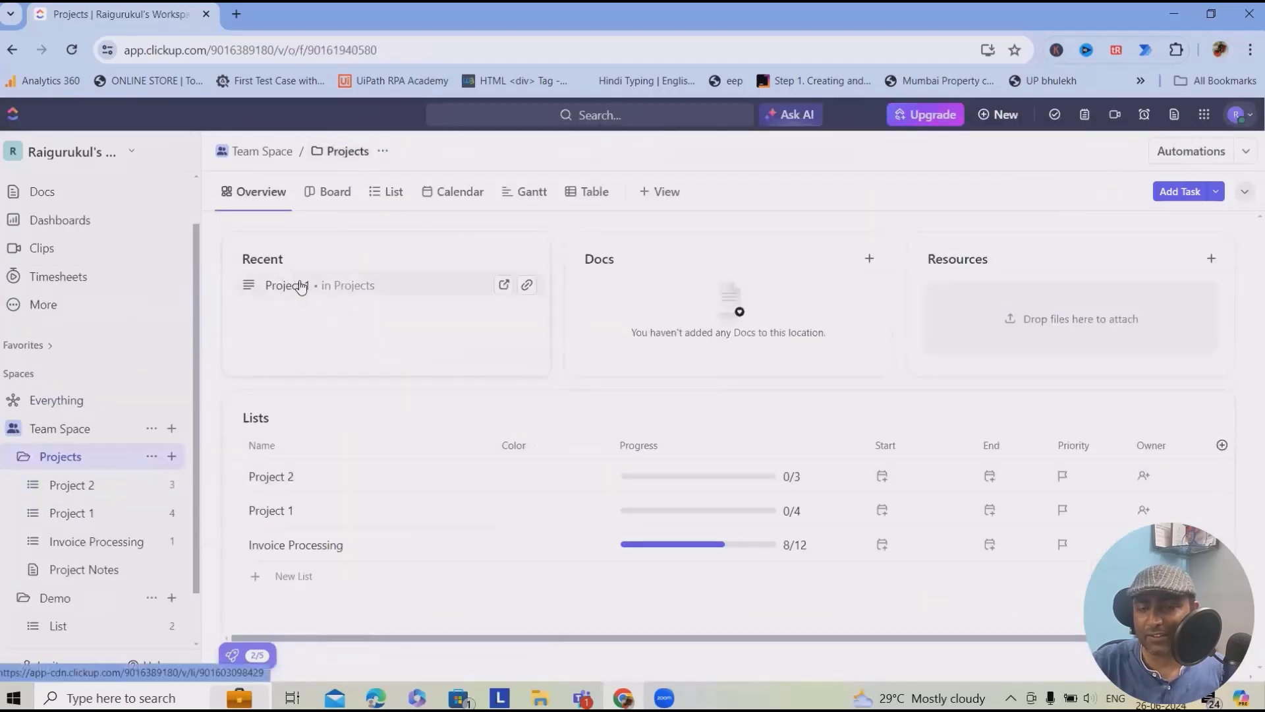
pyautogui.click(872, 259)
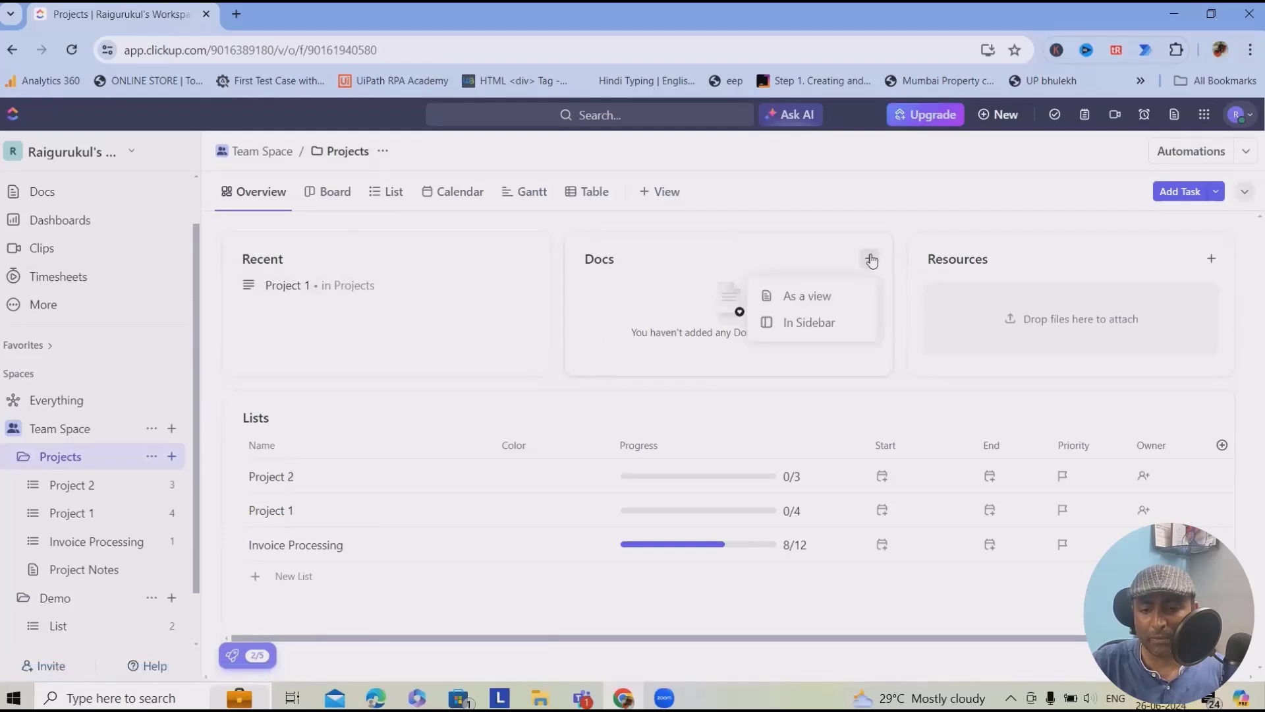
pyautogui.click(814, 297)
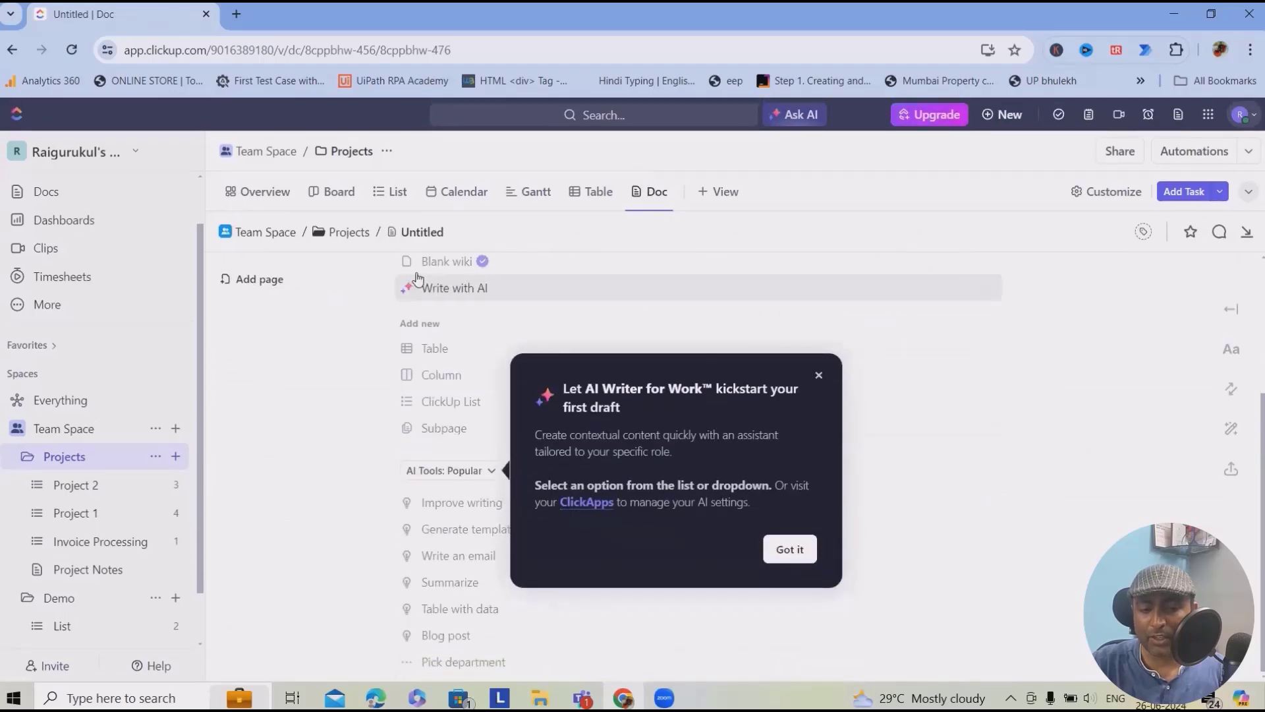
pyautogui.scroll(3, 417, 278)
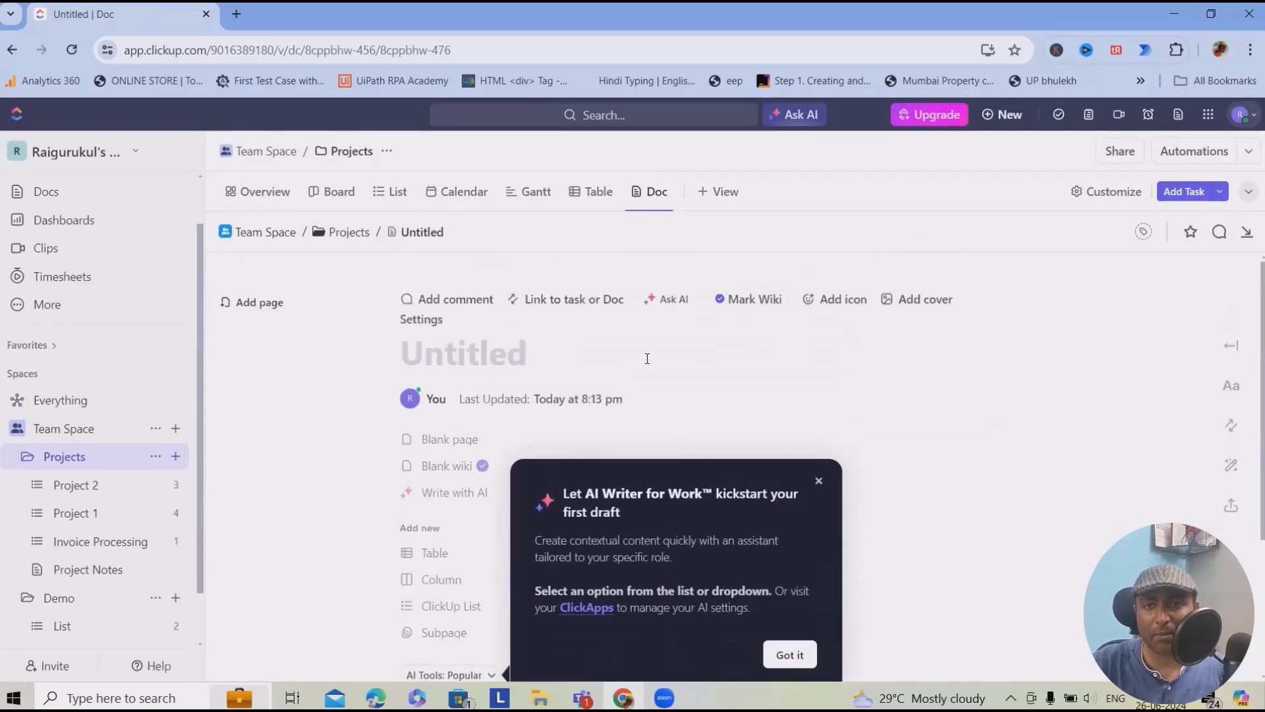
pyautogui.click(656, 191)
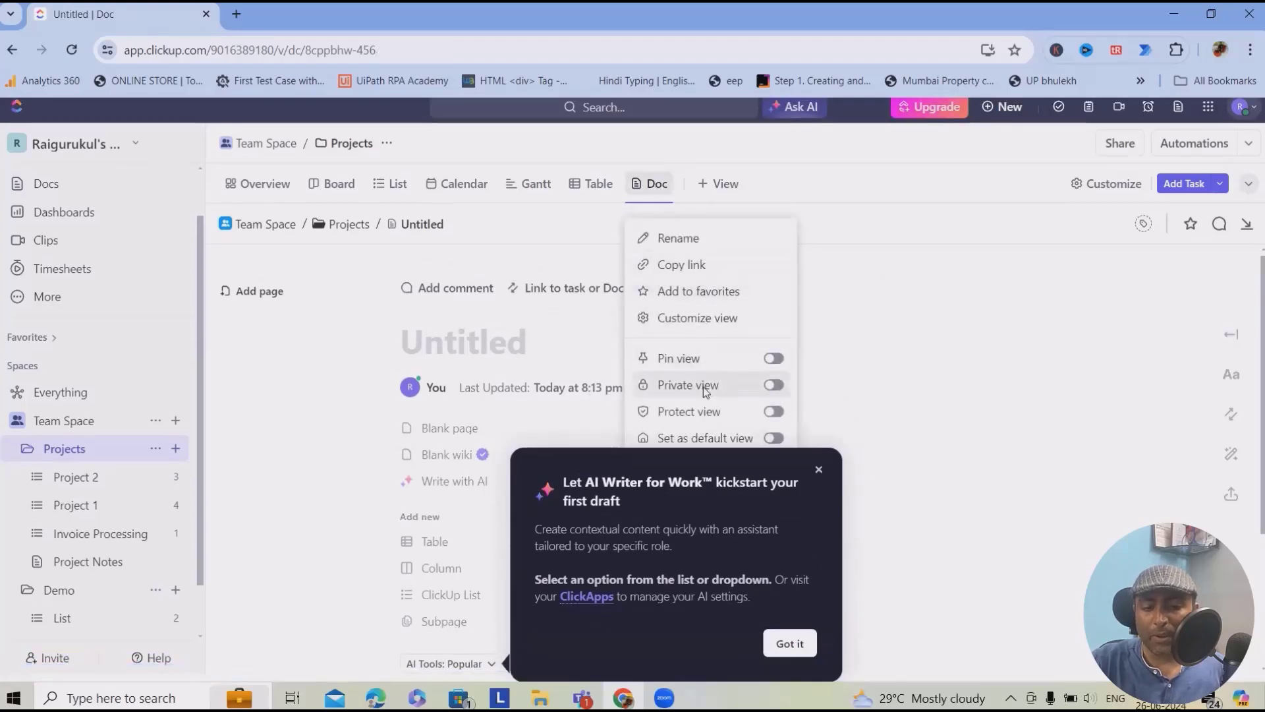
pyautogui.click(248, 263)
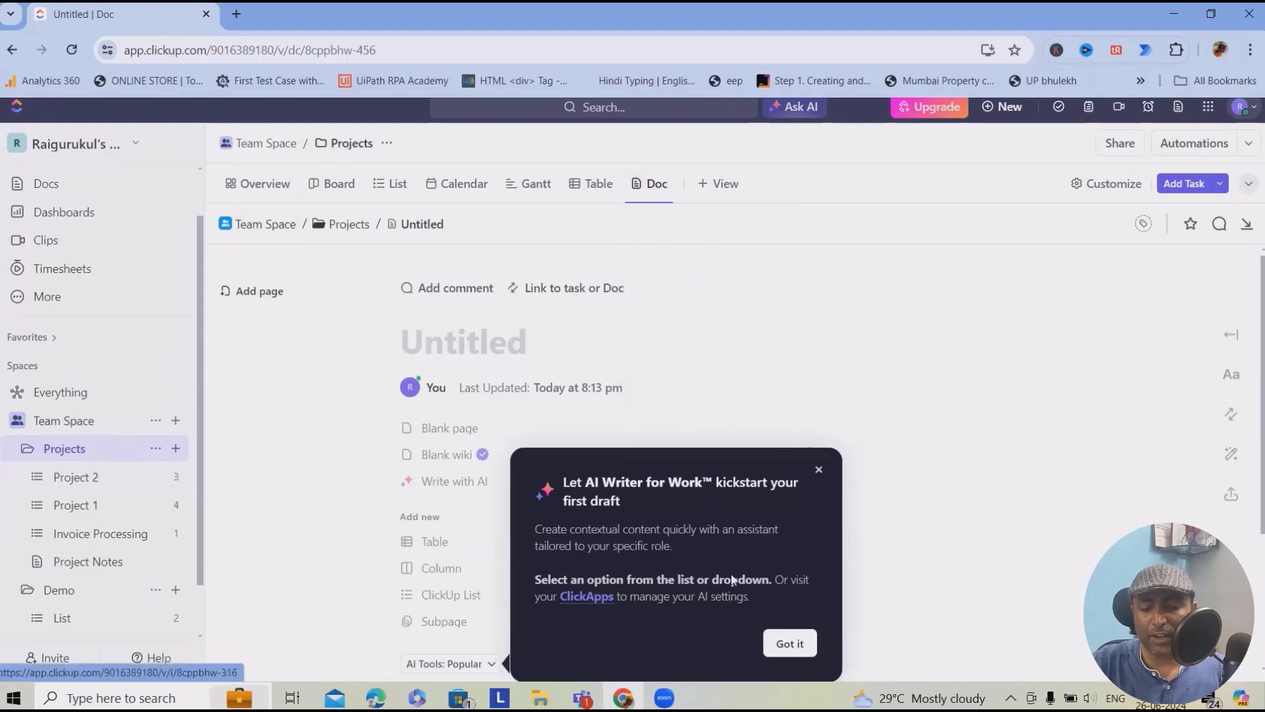
# - Dismiss the AI Writer tip and add a second Untitled page to the doc
pyautogui.click(819, 471)
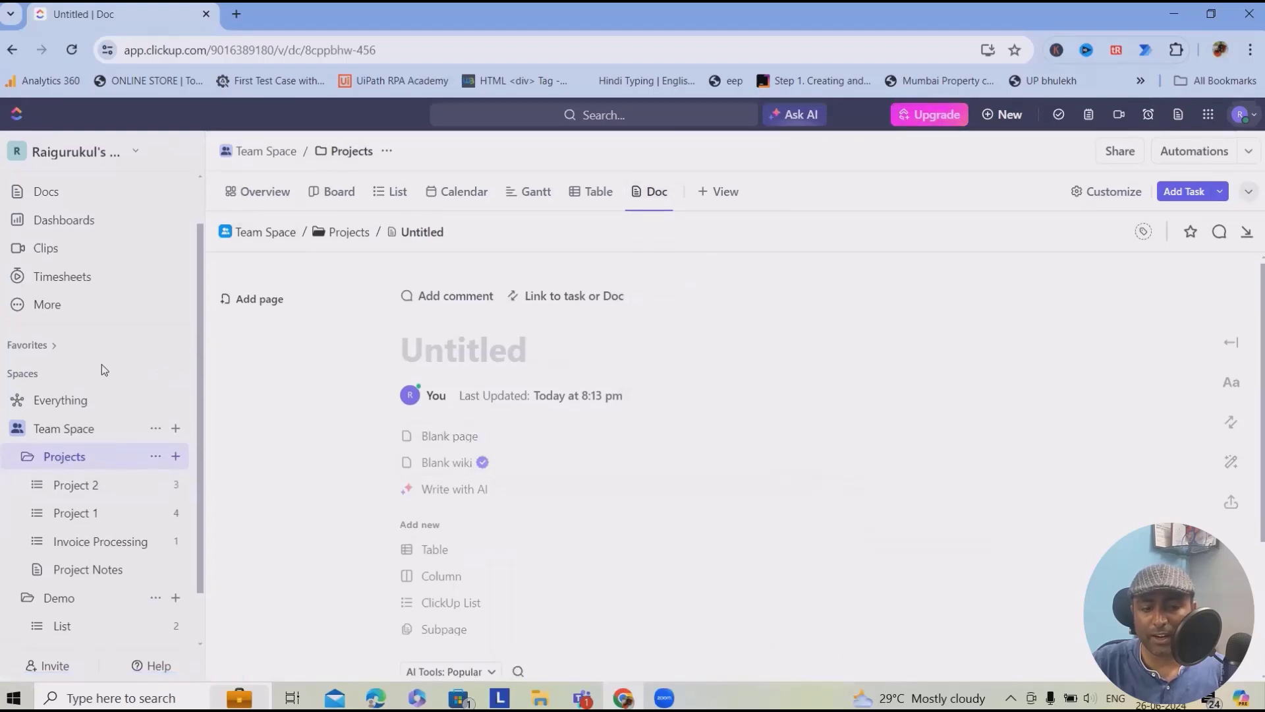
pyautogui.click(267, 343)
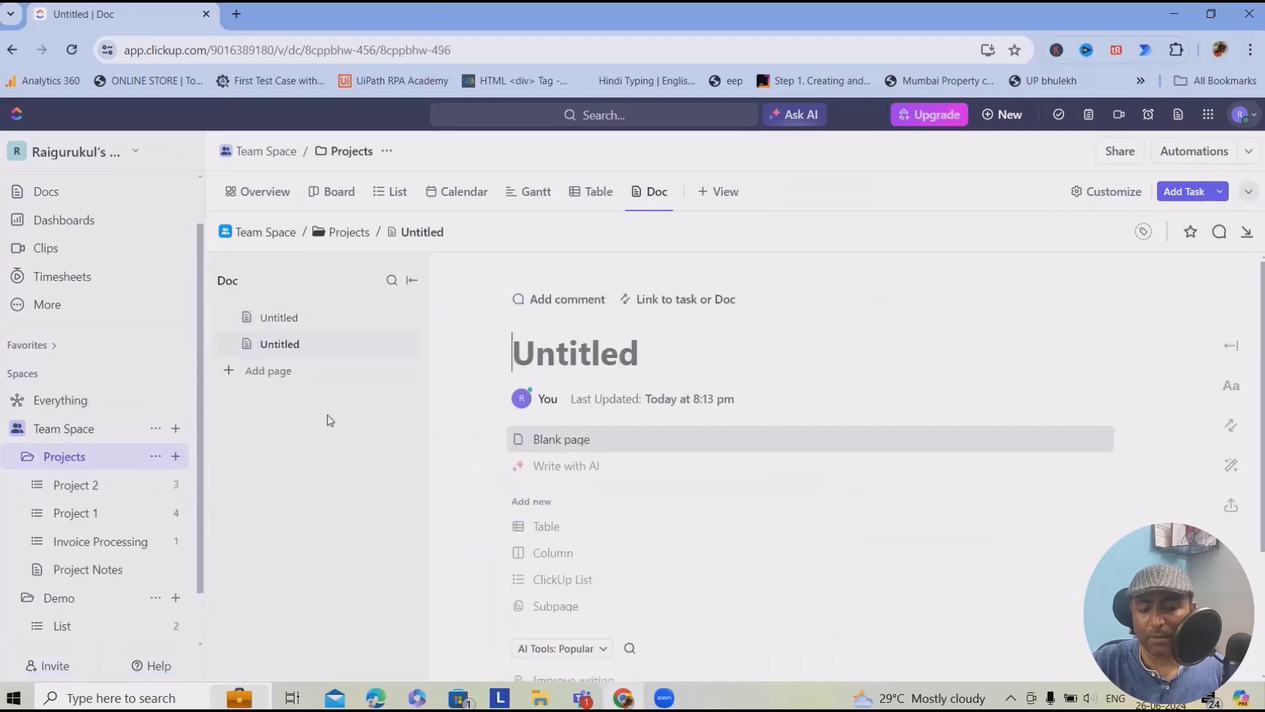
pyautogui.scroll(-3, 624, 395)
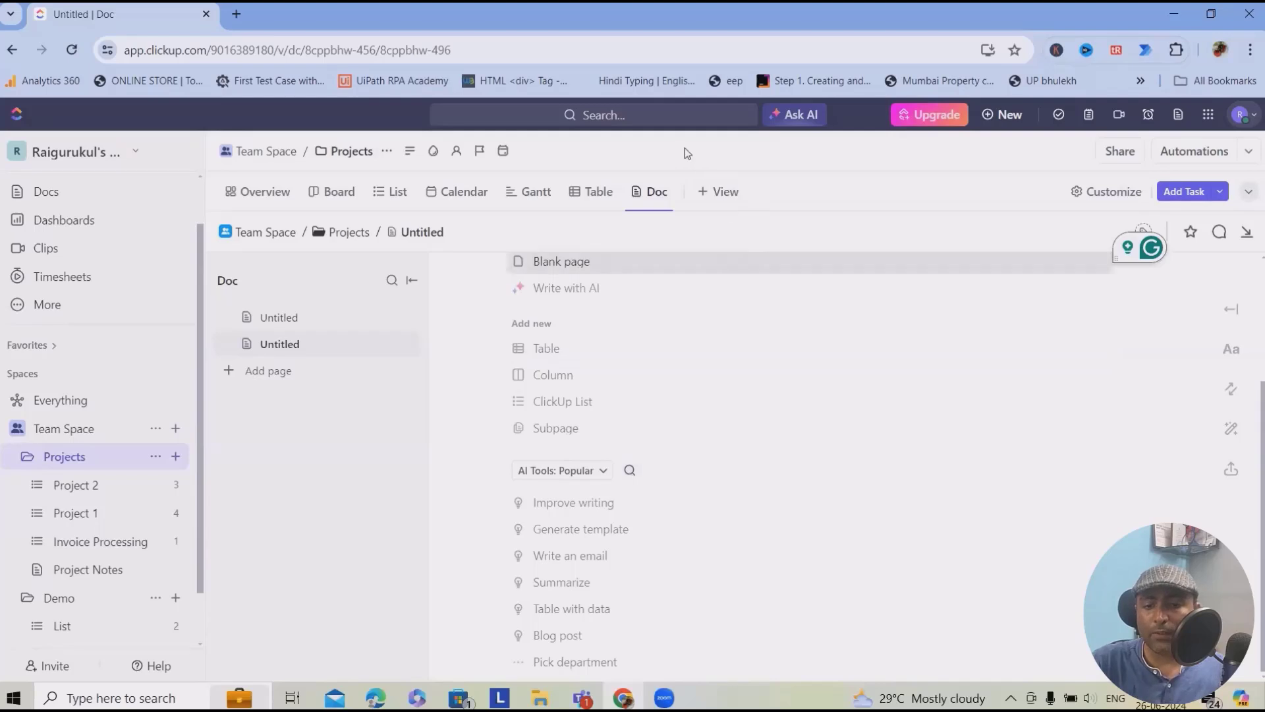
pyautogui.click(721, 191)
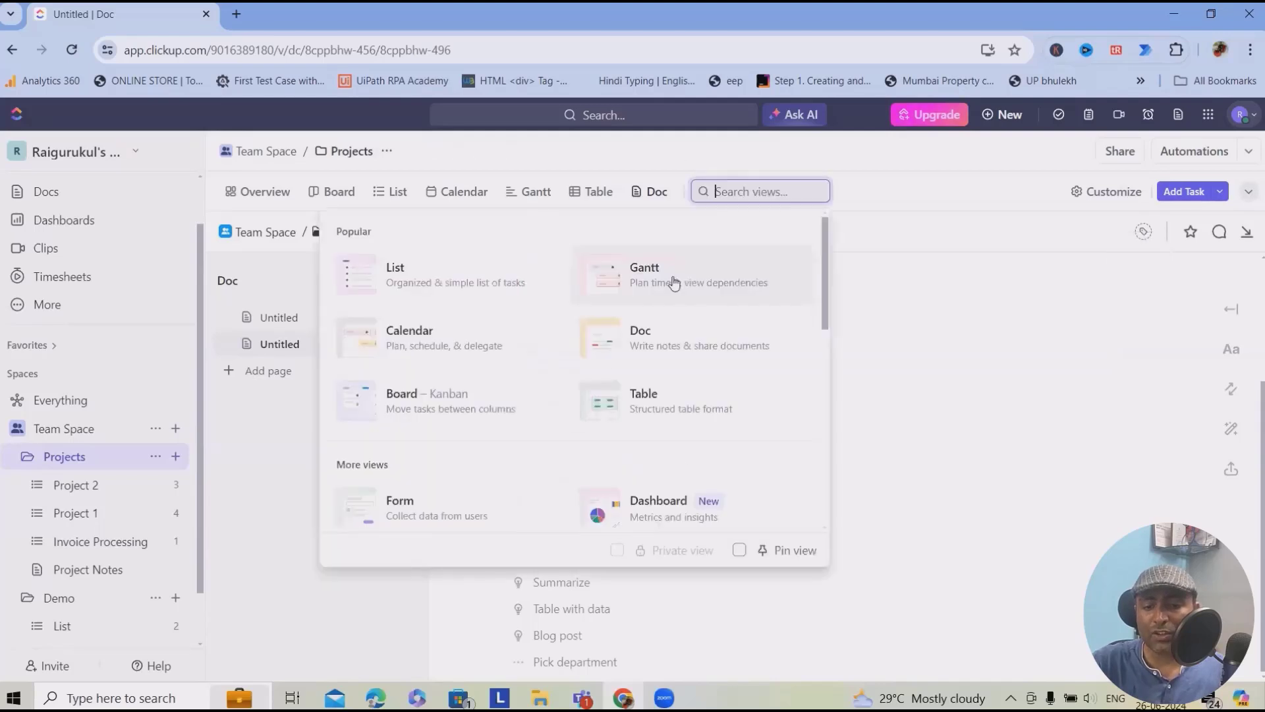
# - Add a Table view and set rows 1–6 priorities: Normal, High, Low, Urgent, Normal, Urgent
pyautogui.click(625, 408)
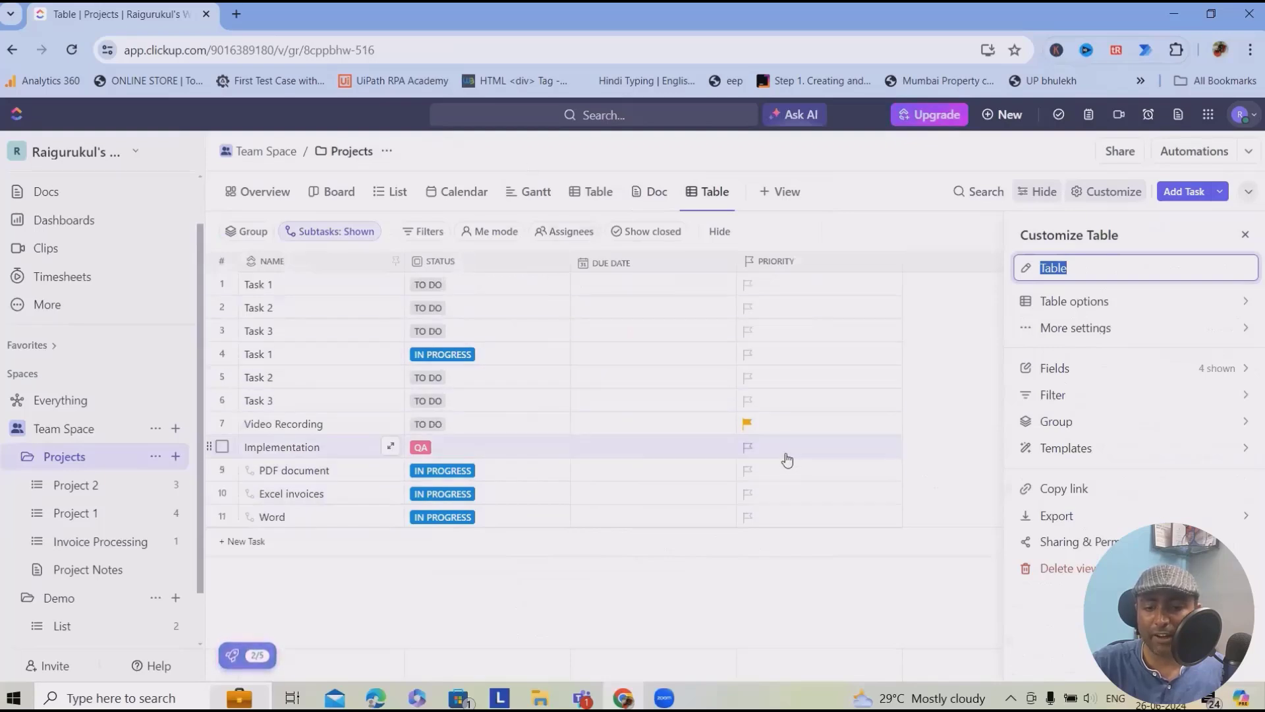
pyautogui.click(748, 400)
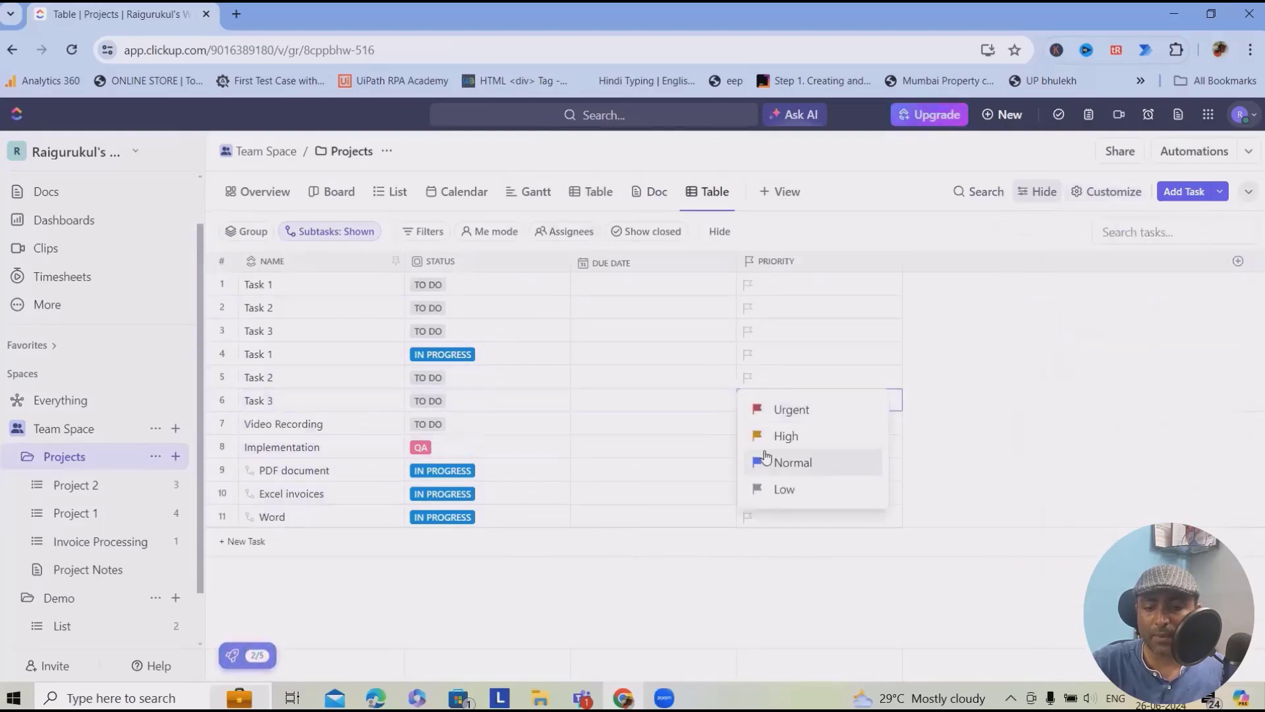
pyautogui.click(786, 410)
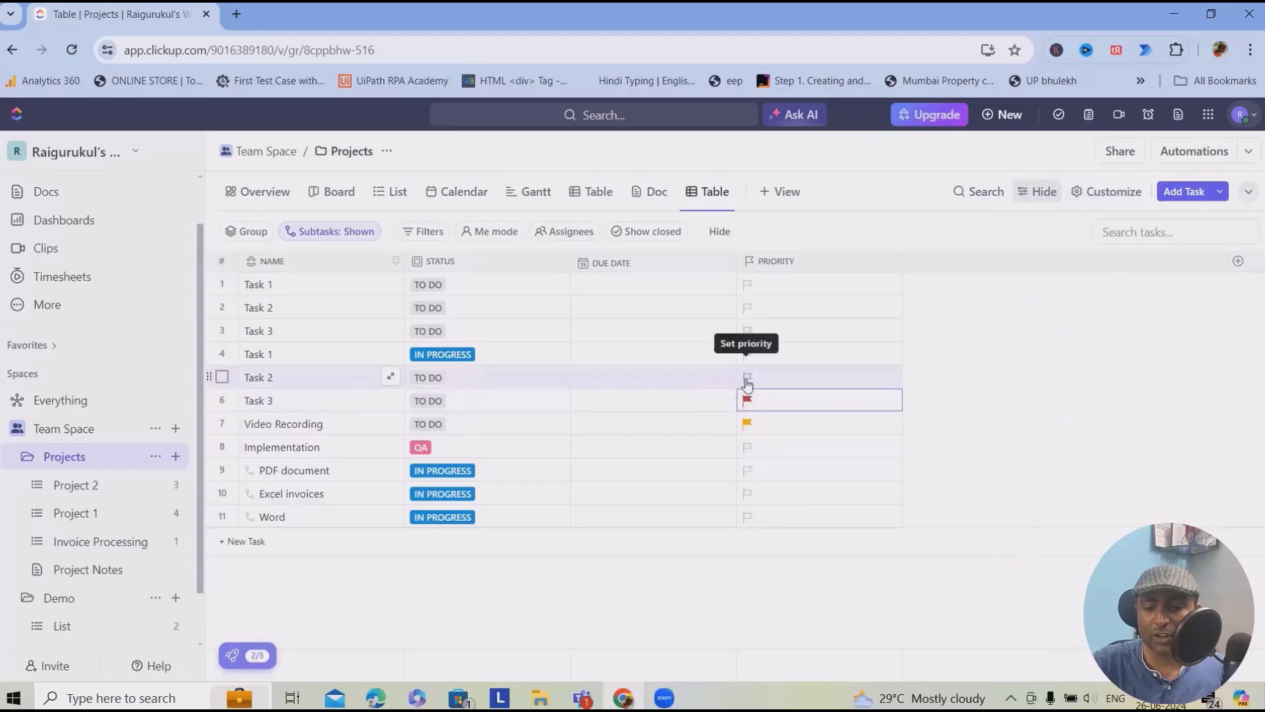
pyautogui.click(748, 379)
pyautogui.click(796, 438)
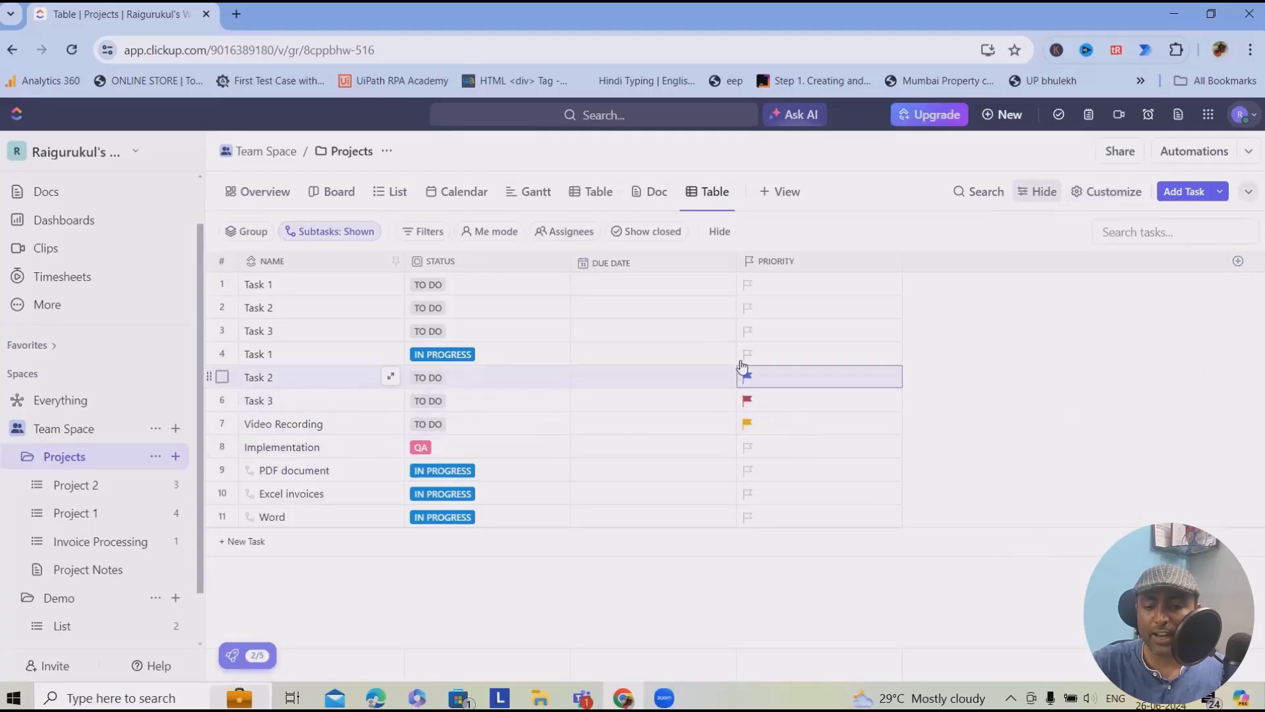
pyautogui.click(747, 353)
pyautogui.click(784, 389)
pyautogui.click(752, 335)
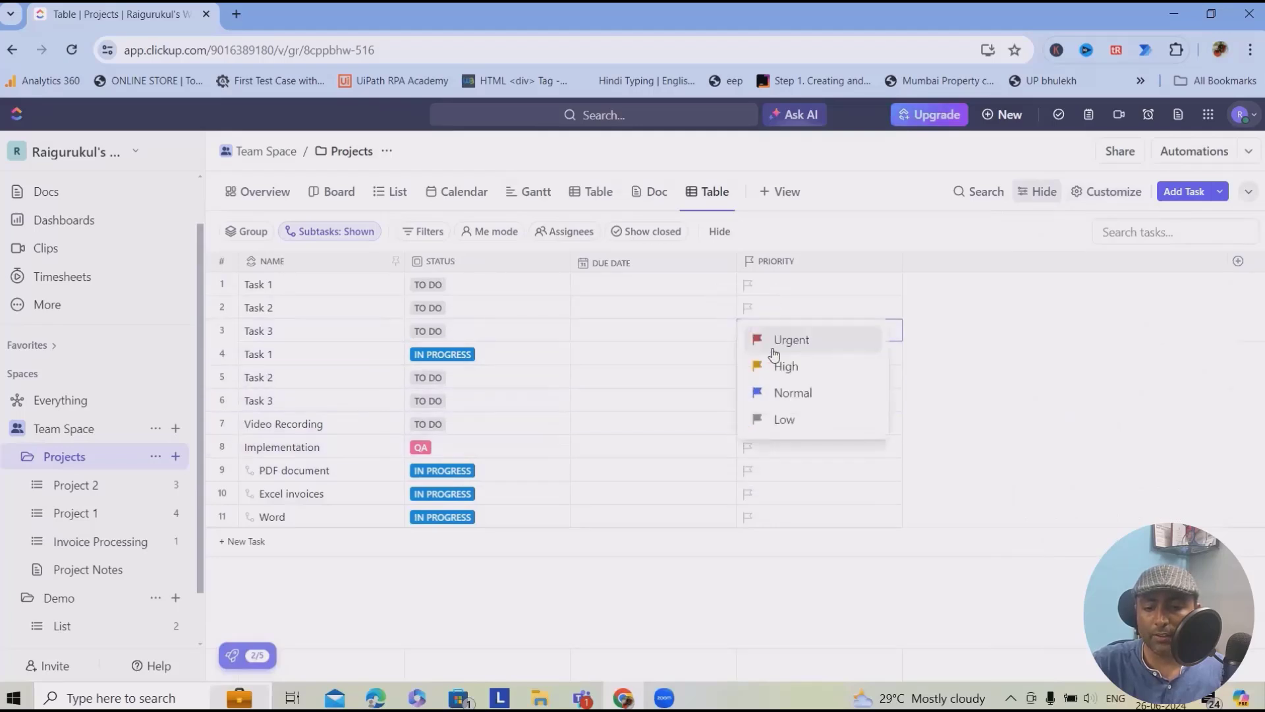
pyautogui.click(801, 420)
pyautogui.click(752, 307)
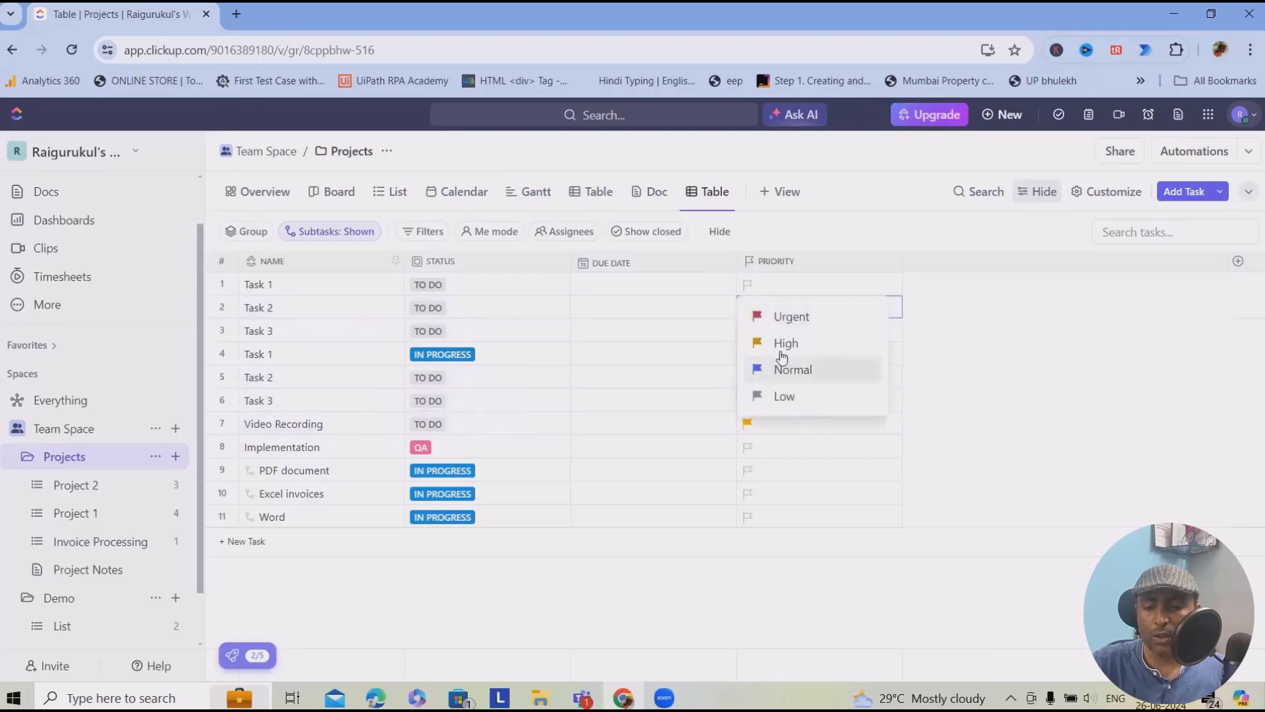
pyautogui.click(784, 344)
pyautogui.click(747, 284)
pyautogui.click(790, 346)
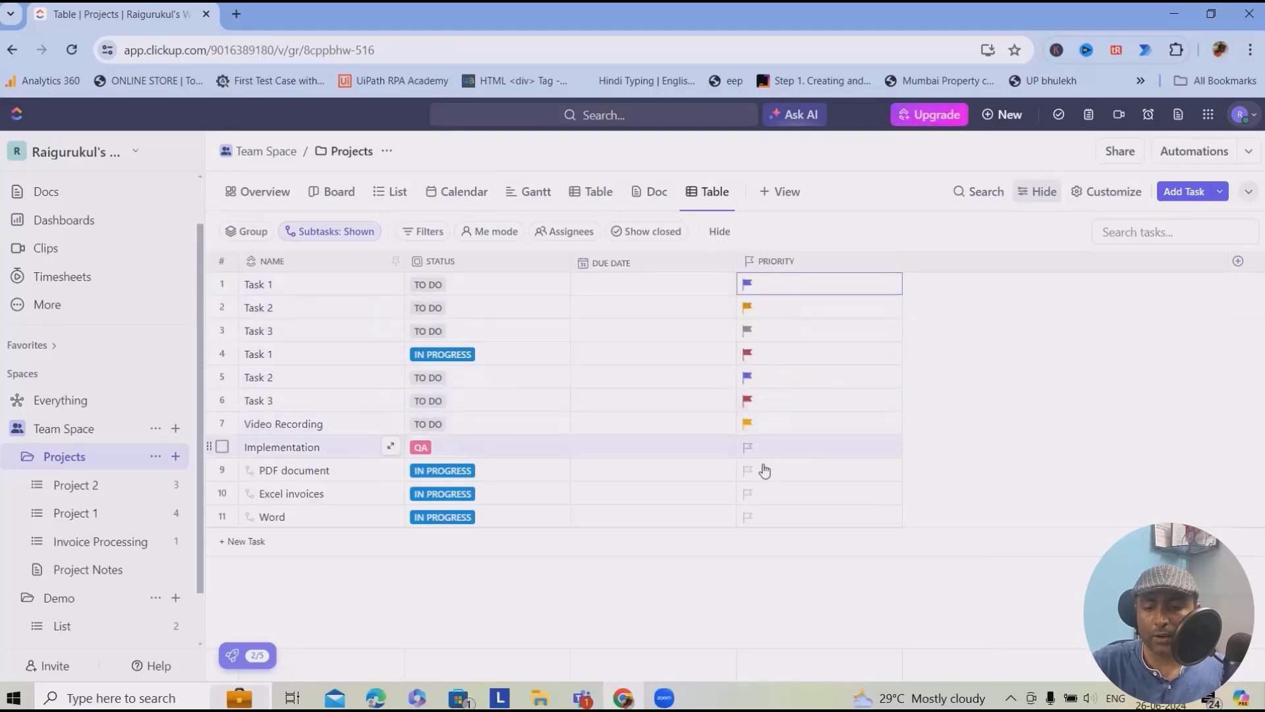
# - Set Implementation to Normal, PDF document to High, and Excel invoices and Word to Urgent
pyautogui.click(753, 446)
pyautogui.click(787, 509)
pyautogui.click(755, 470)
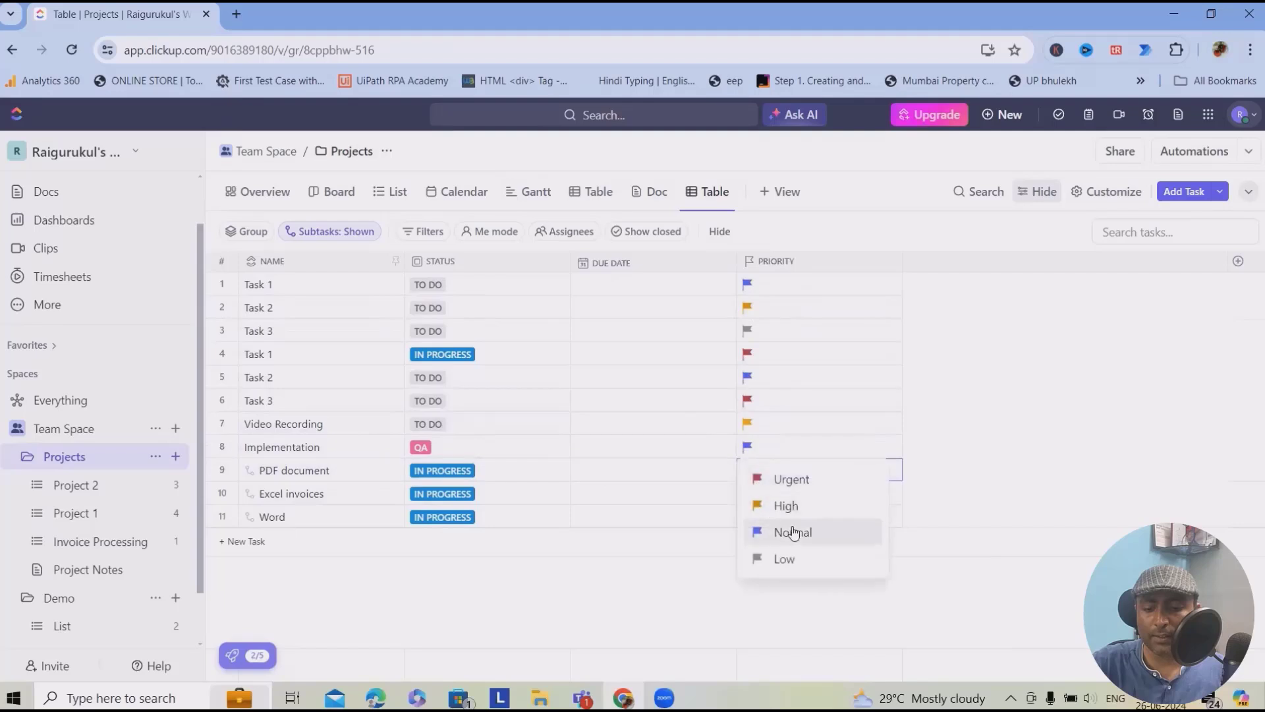
pyautogui.click(787, 506)
pyautogui.click(749, 494)
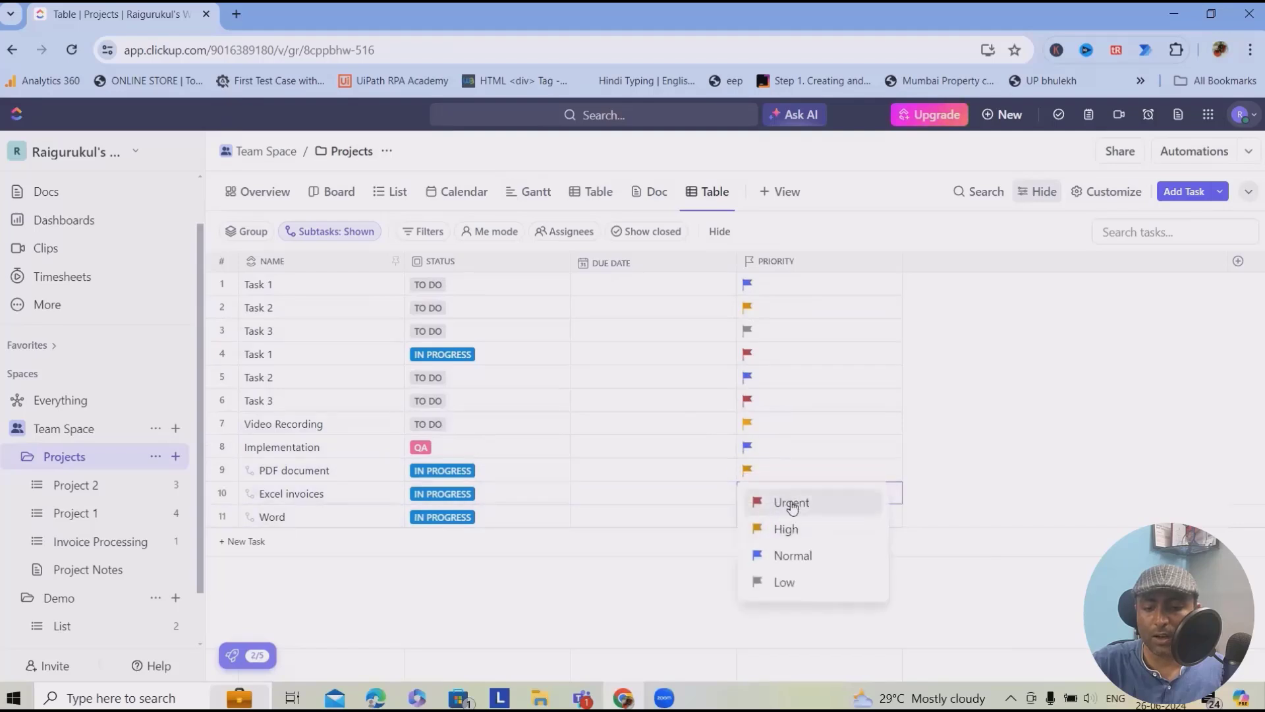
pyautogui.click(792, 505)
pyautogui.click(756, 519)
pyautogui.click(789, 525)
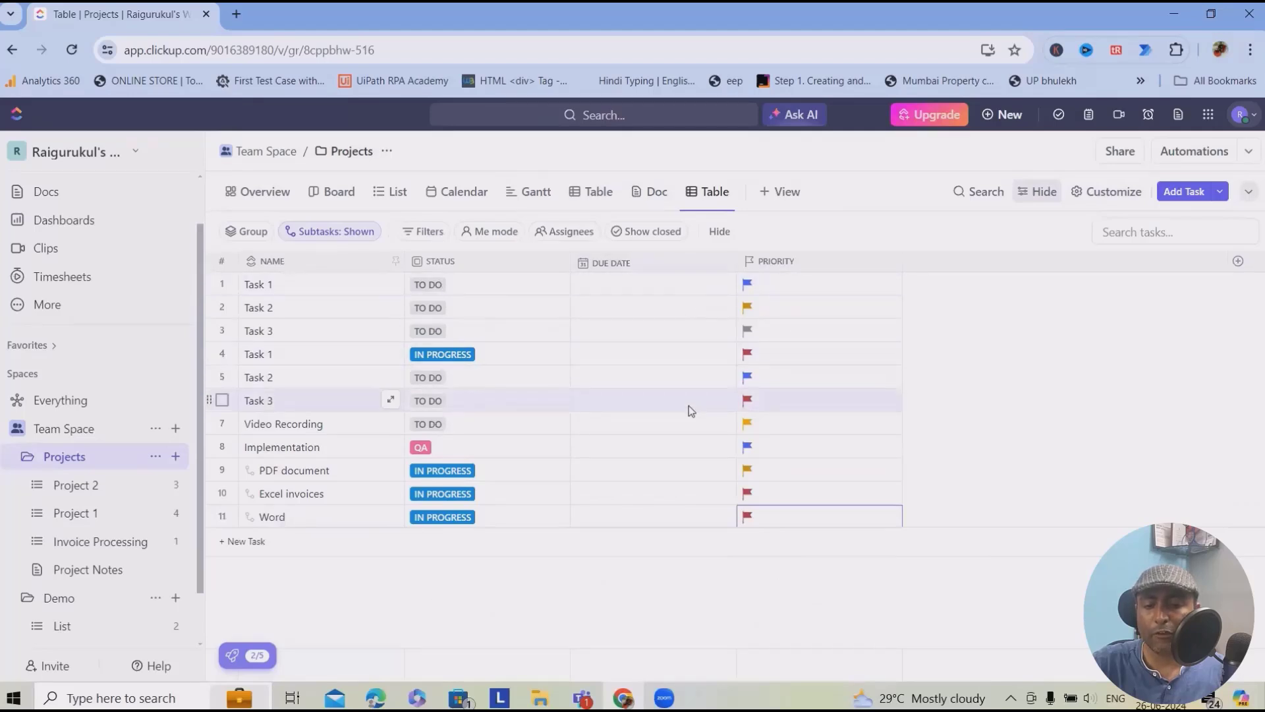
# - Set Task 1's due date to Friday 28 June at 12:15 am, then switch to the Table view showing assignees
pyautogui.click(689, 288)
pyautogui.click(689, 294)
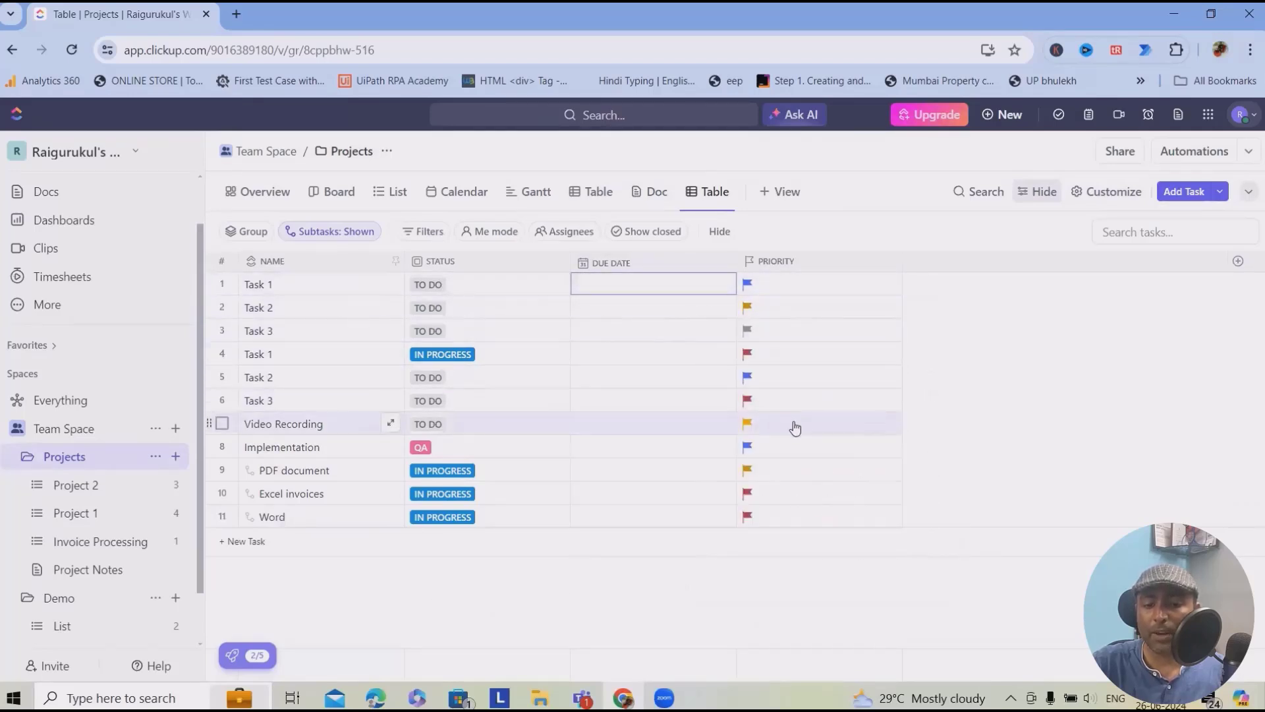
pyautogui.click(666, 291)
pyautogui.click(893, 527)
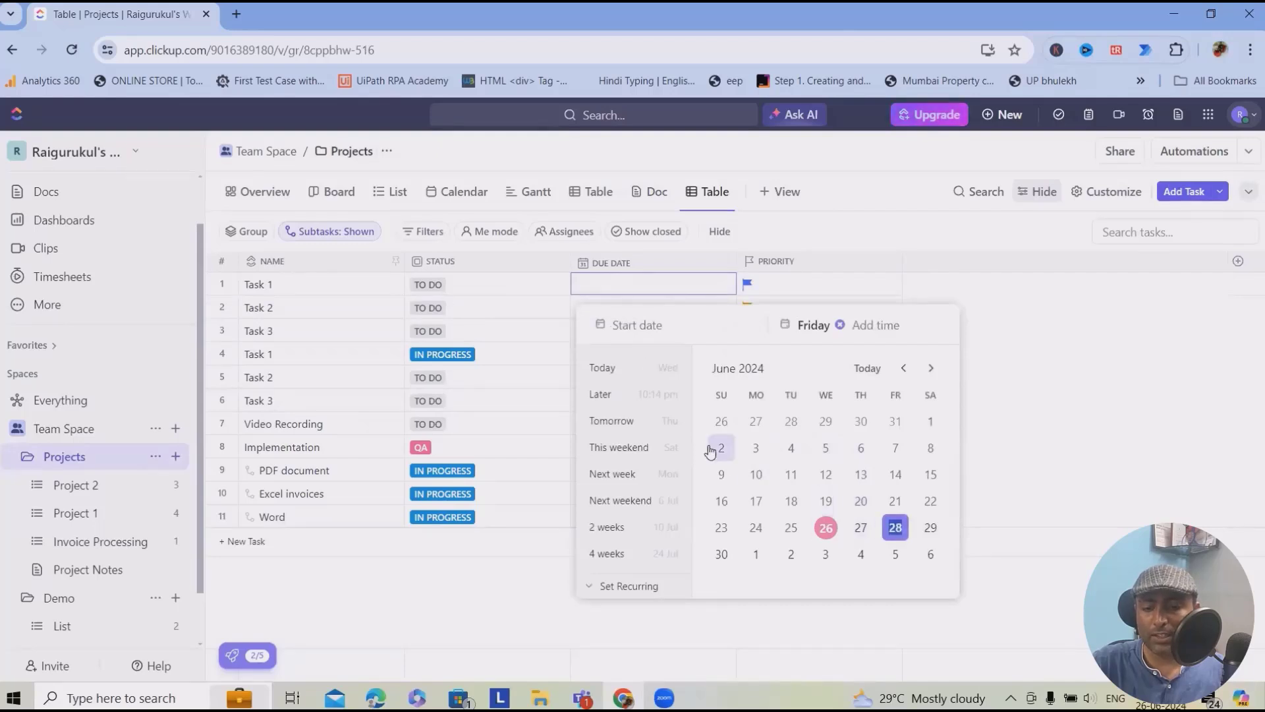
pyautogui.click(854, 325)
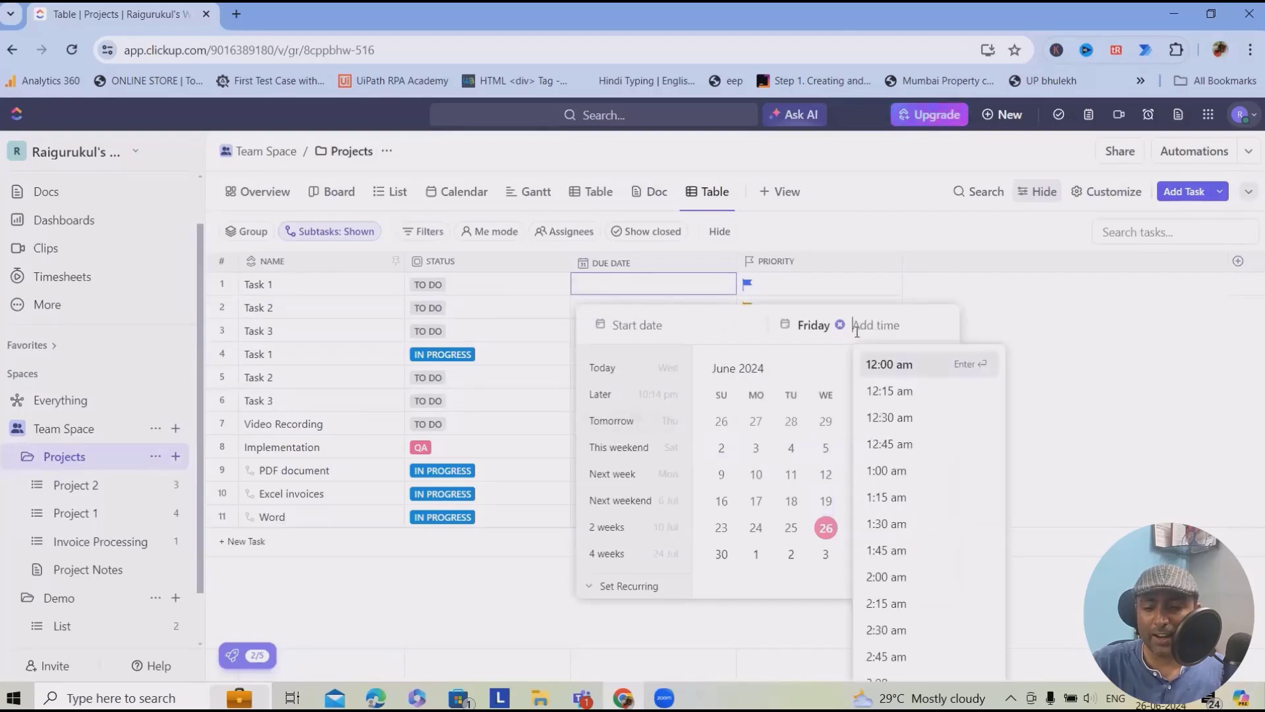
pyautogui.click(890, 394)
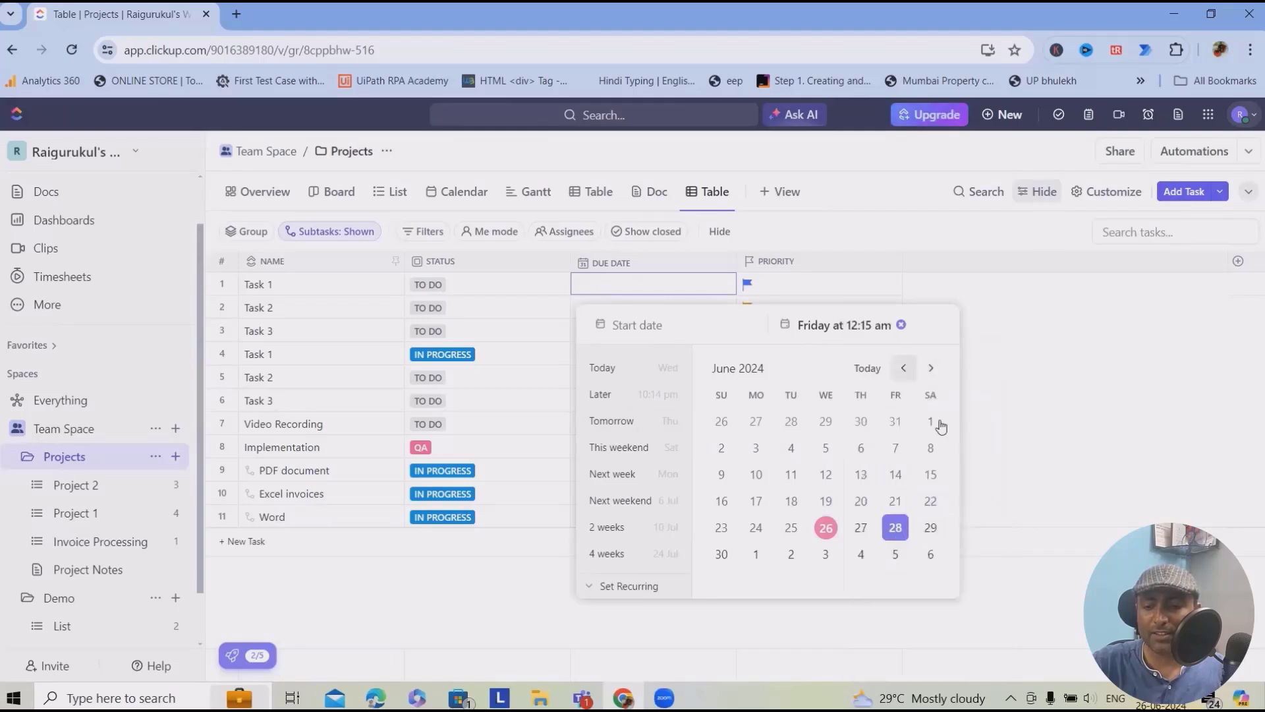
pyautogui.click(1087, 391)
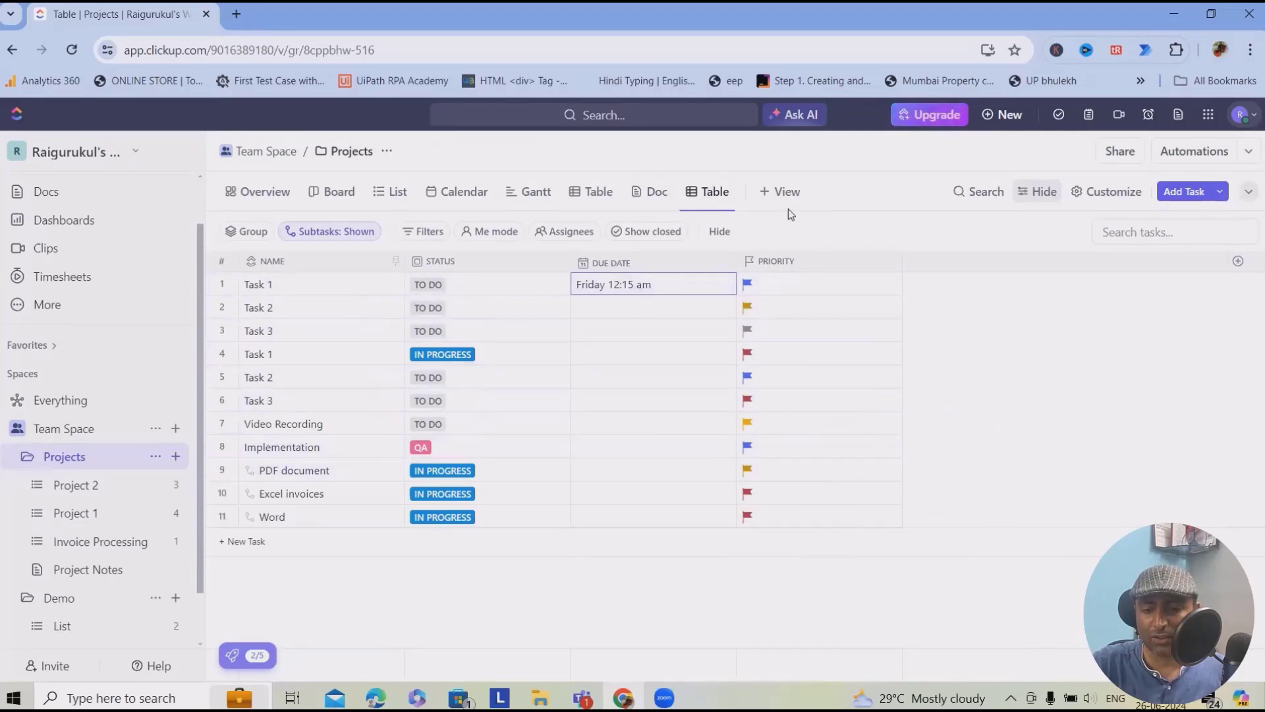
pyautogui.click(584, 199)
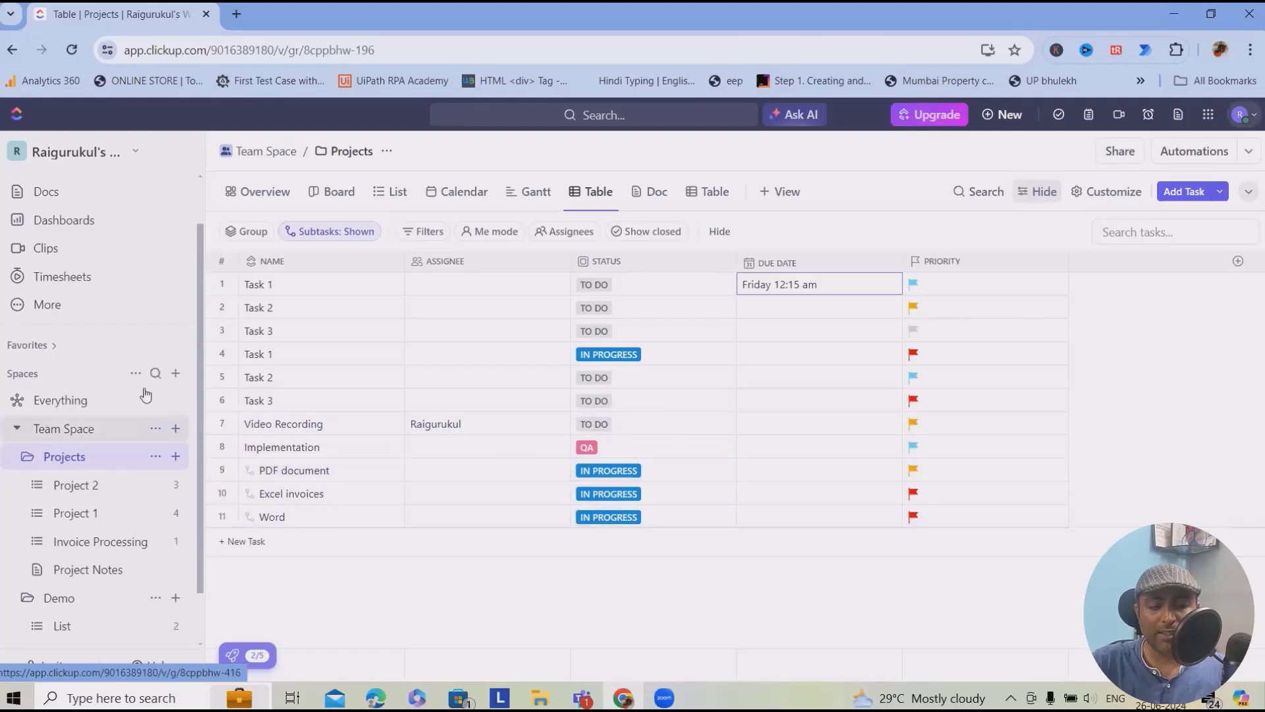
# - Start a Simple Dashboard and choose Team Space's Invoice Processing list as its data source
pyautogui.click(74, 221)
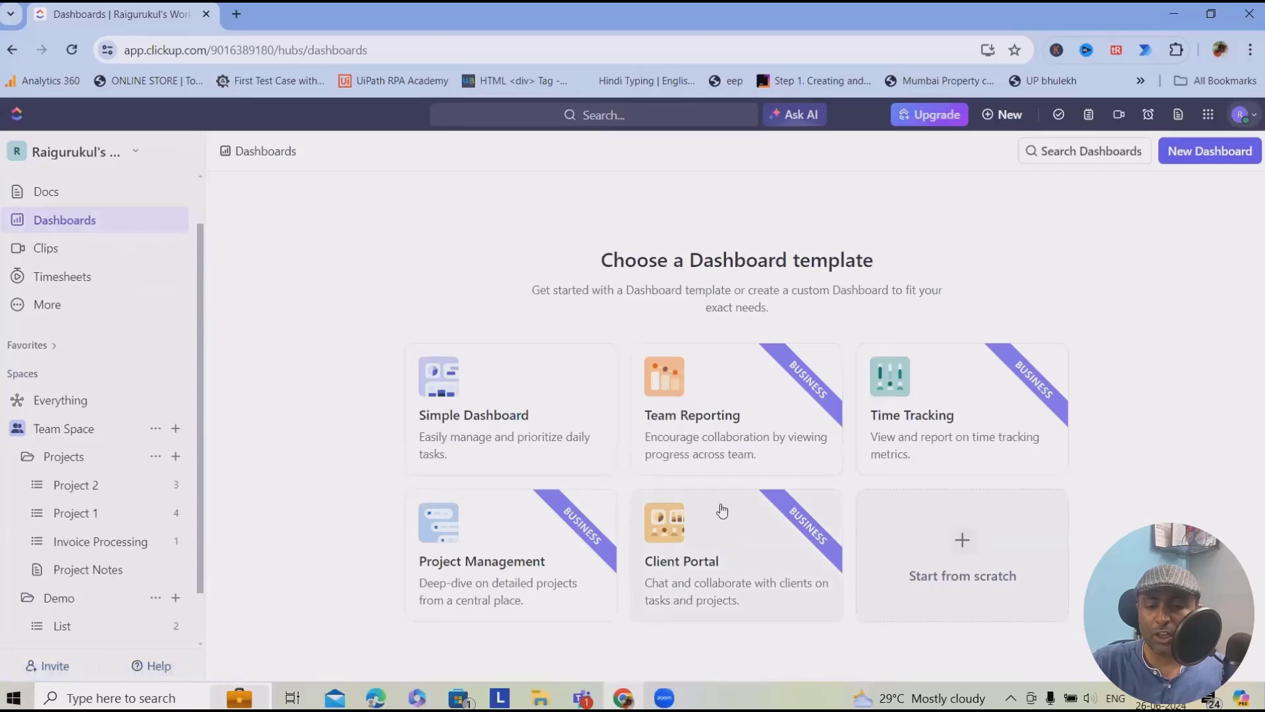
pyautogui.click(498, 394)
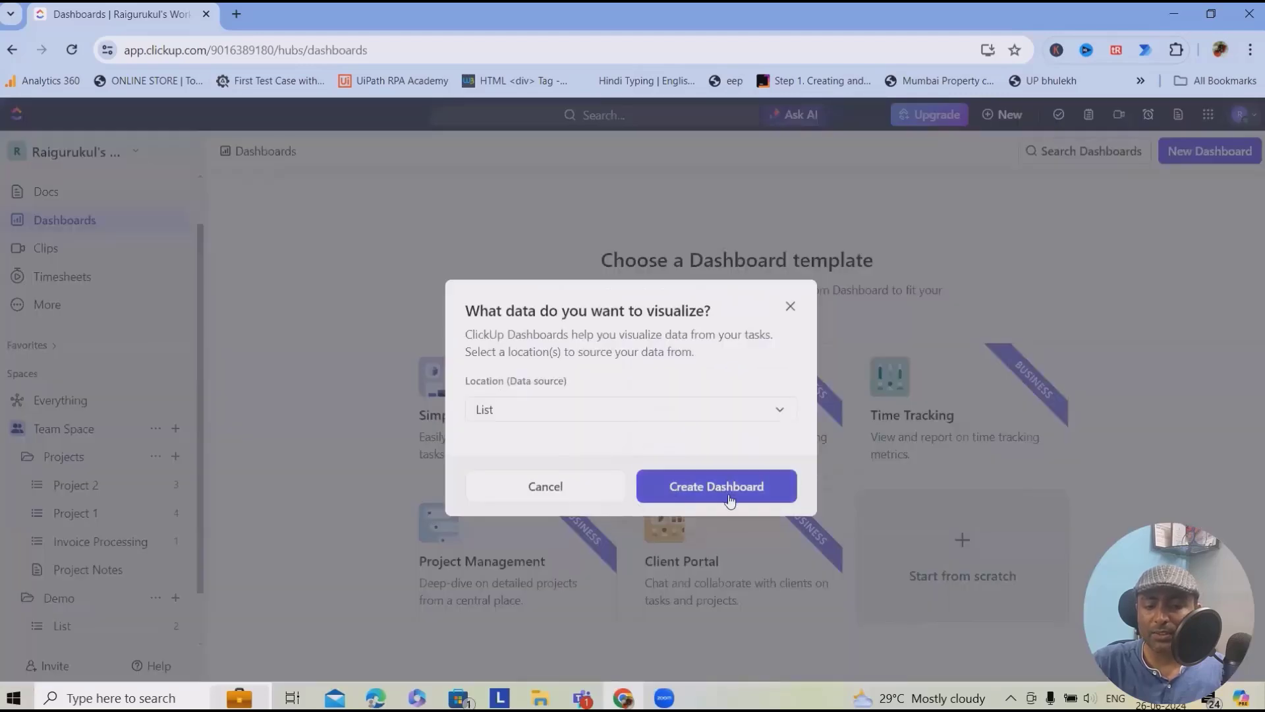
pyautogui.click(780, 411)
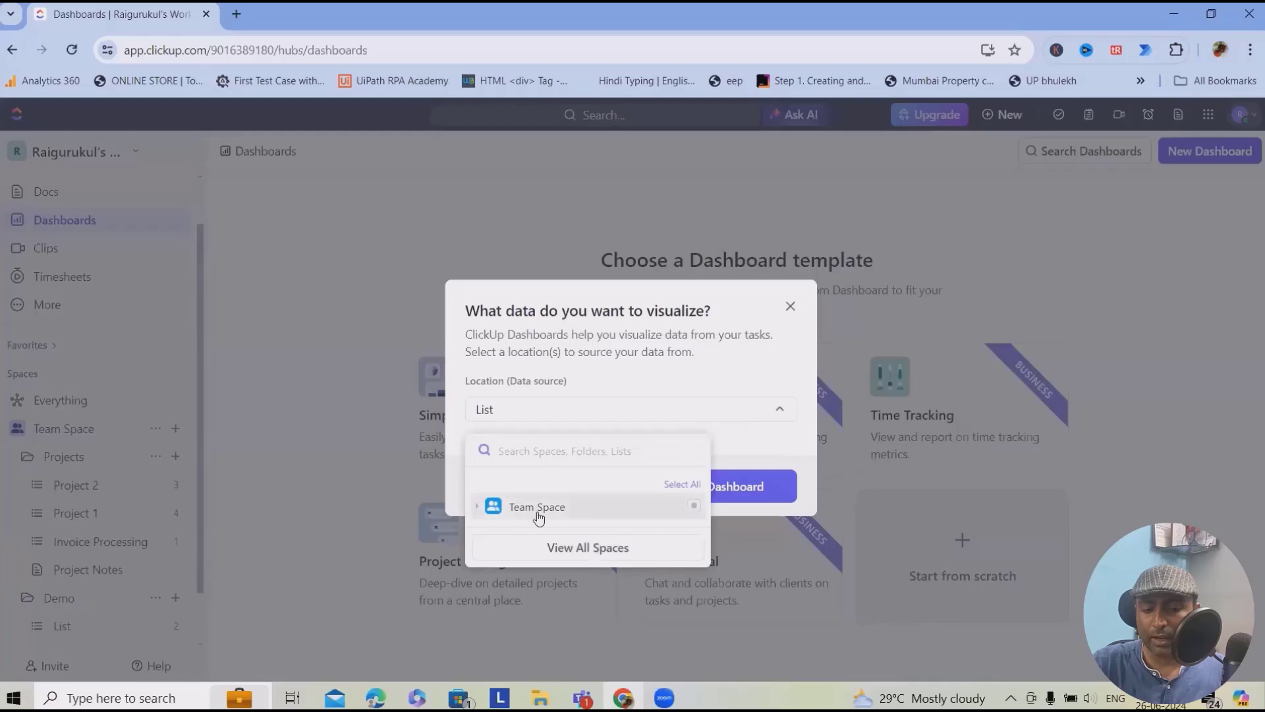
pyautogui.click(475, 507)
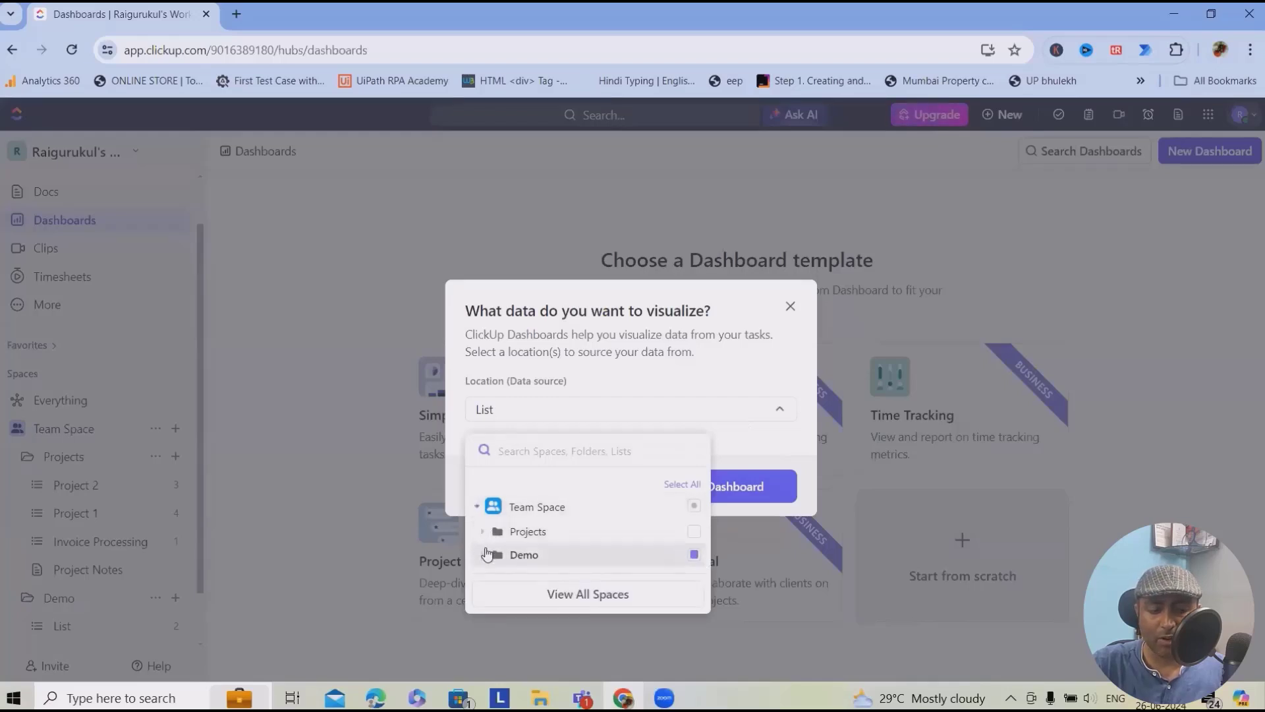
pyautogui.click(487, 559)
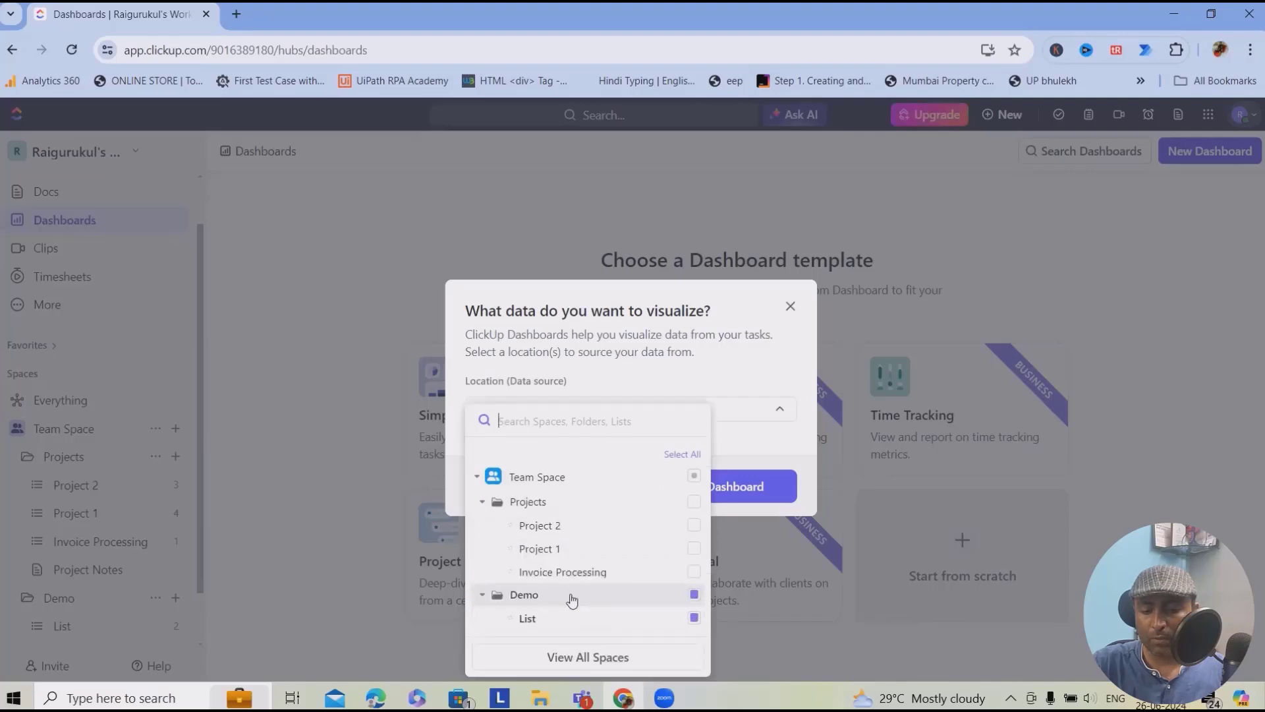
pyautogui.click(567, 572)
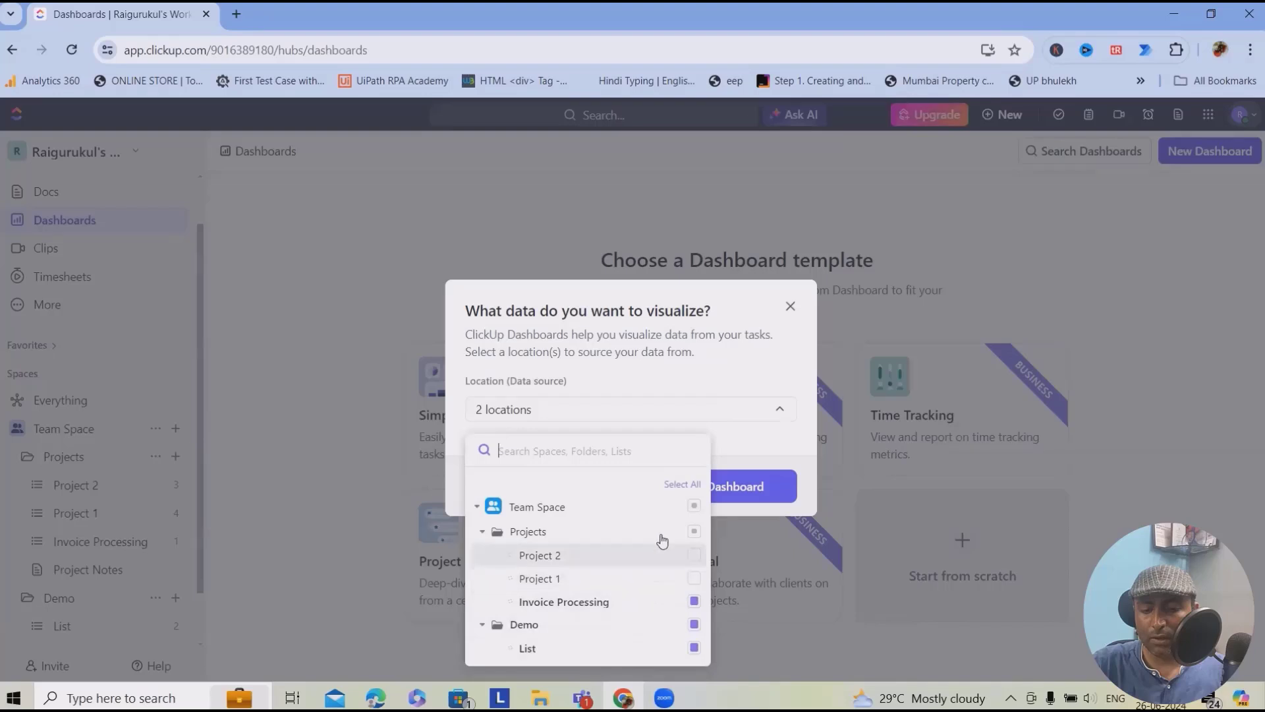
pyautogui.click(692, 491)
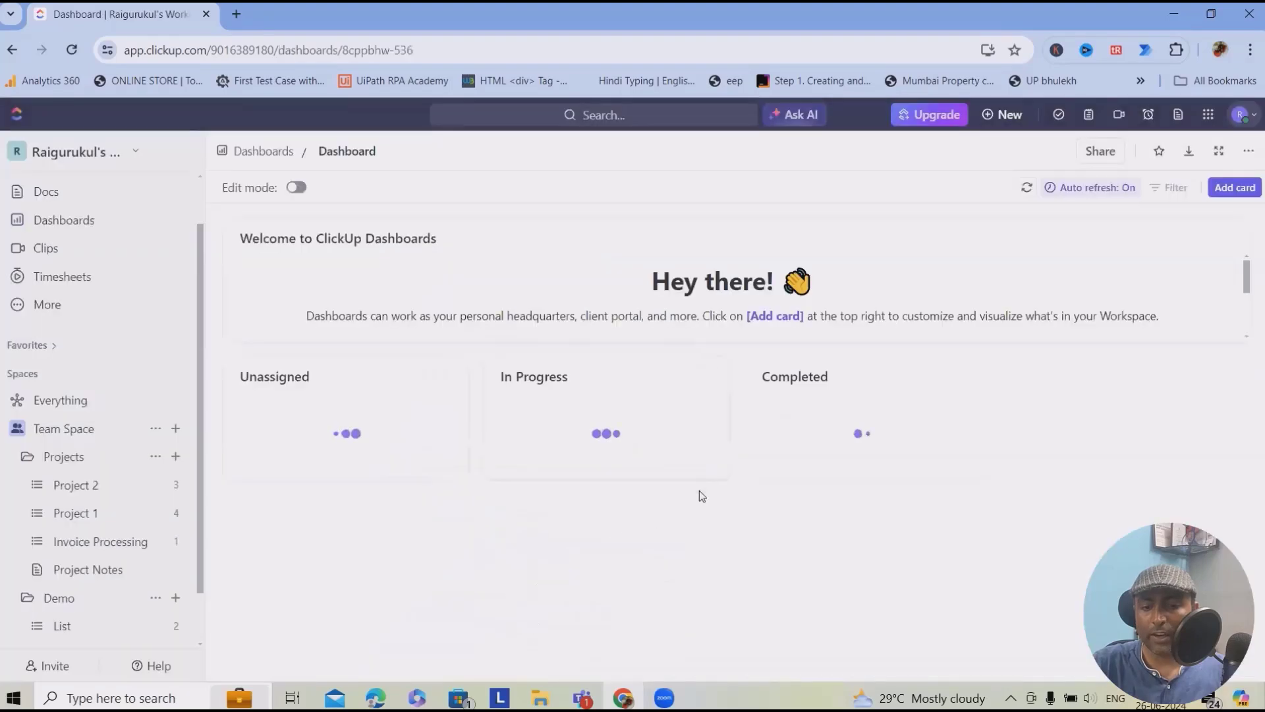
pyautogui.scroll(-4, 730, 515)
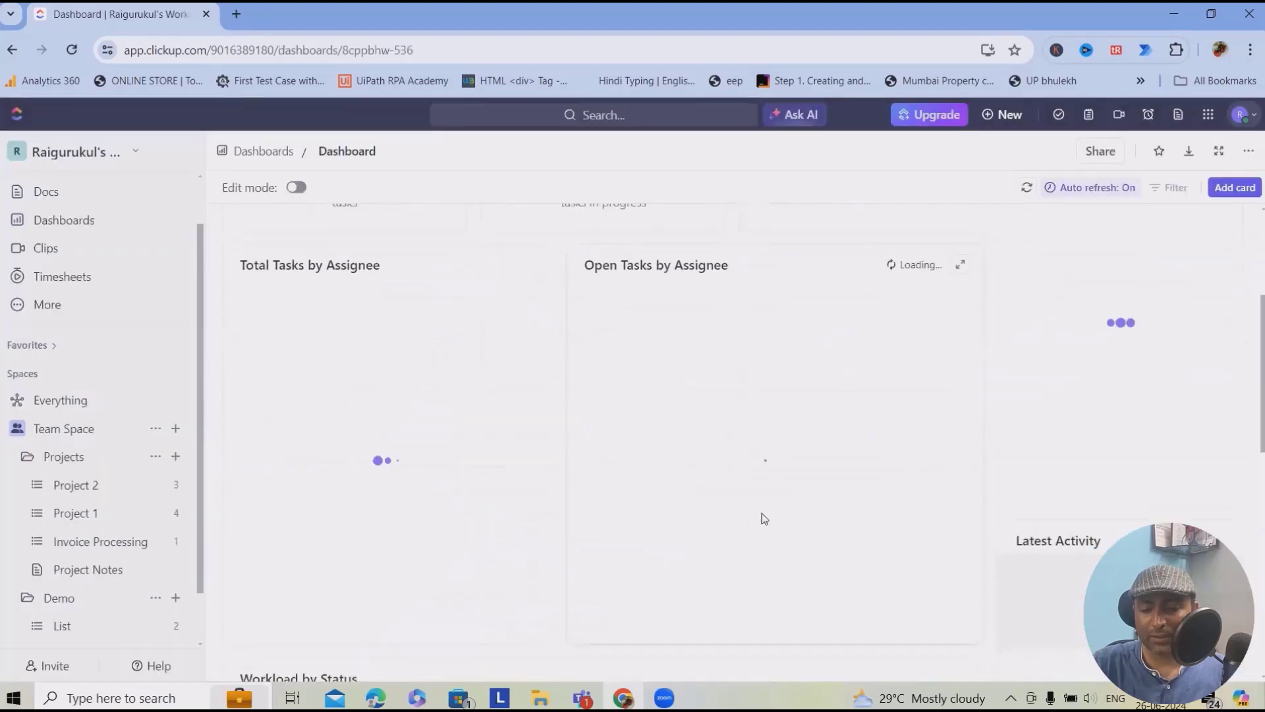
pyautogui.scroll(4, 757, 517)
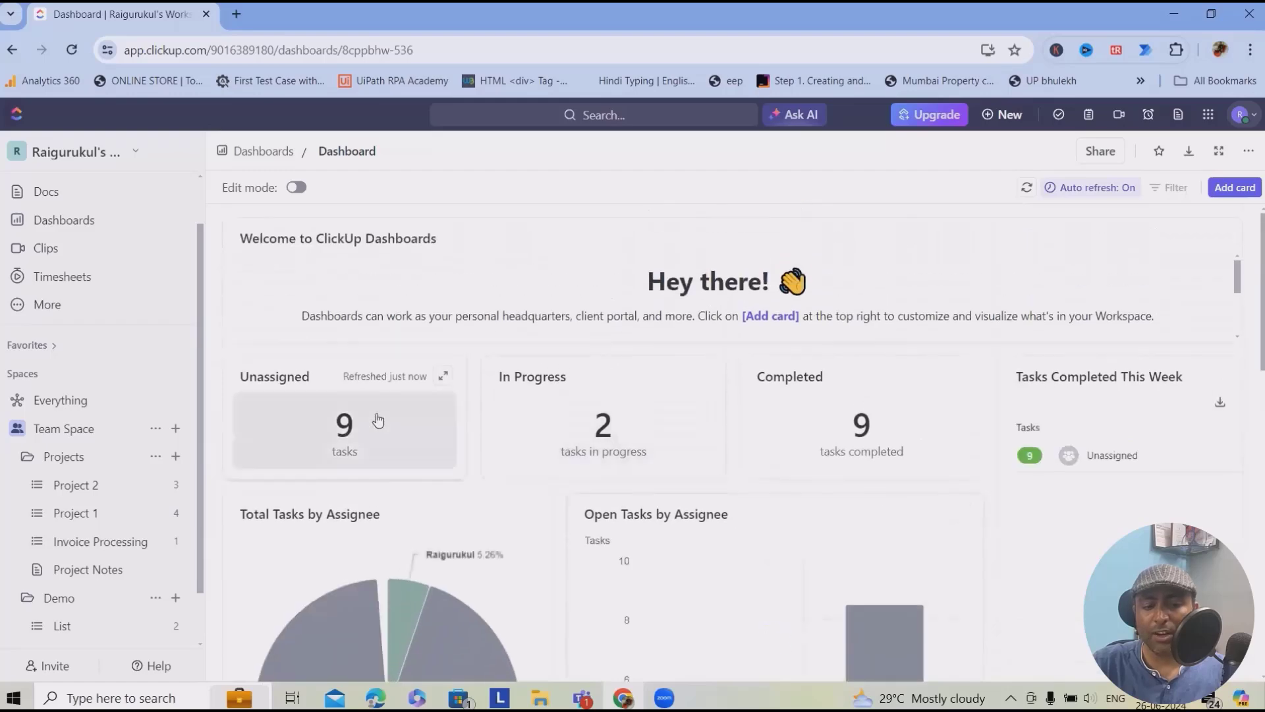
pyautogui.scroll(-3, 515, 414)
pyautogui.scroll(3, 527, 422)
pyautogui.scroll(-1, 589, 497)
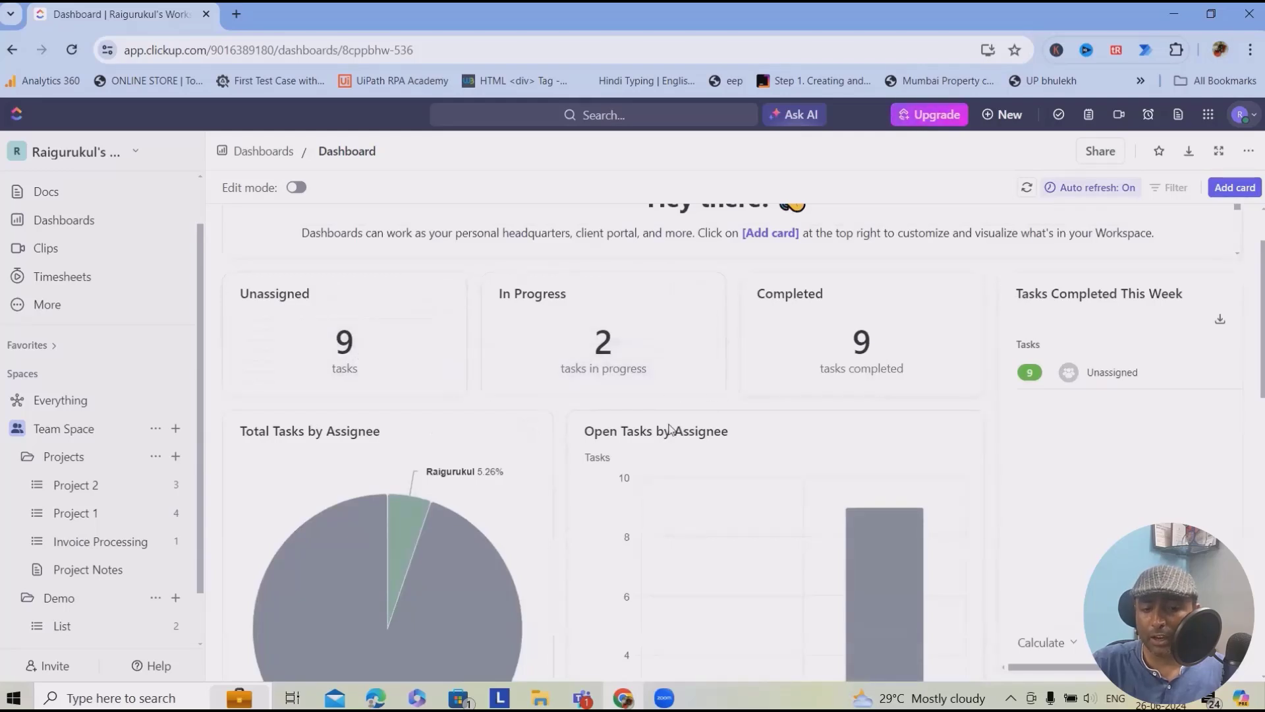
pyautogui.scroll(-1, 896, 404)
pyautogui.scroll(-4, 896, 404)
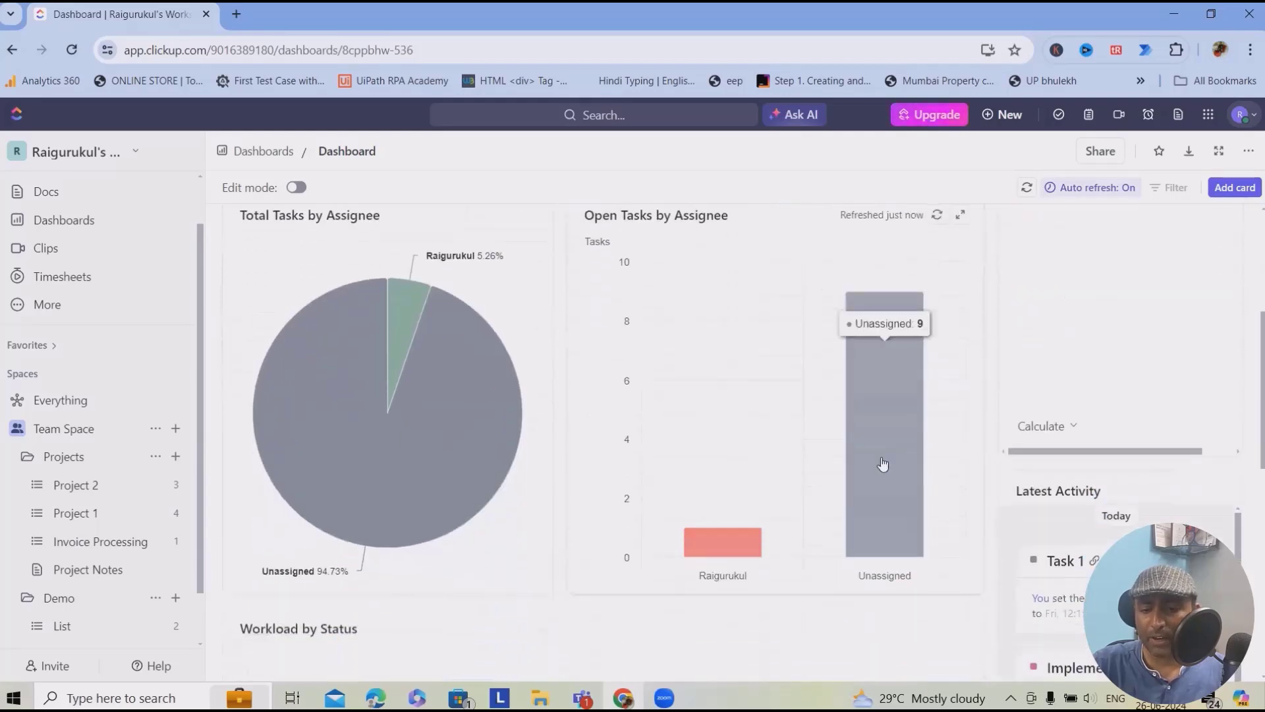
pyautogui.scroll(3, 452, 359)
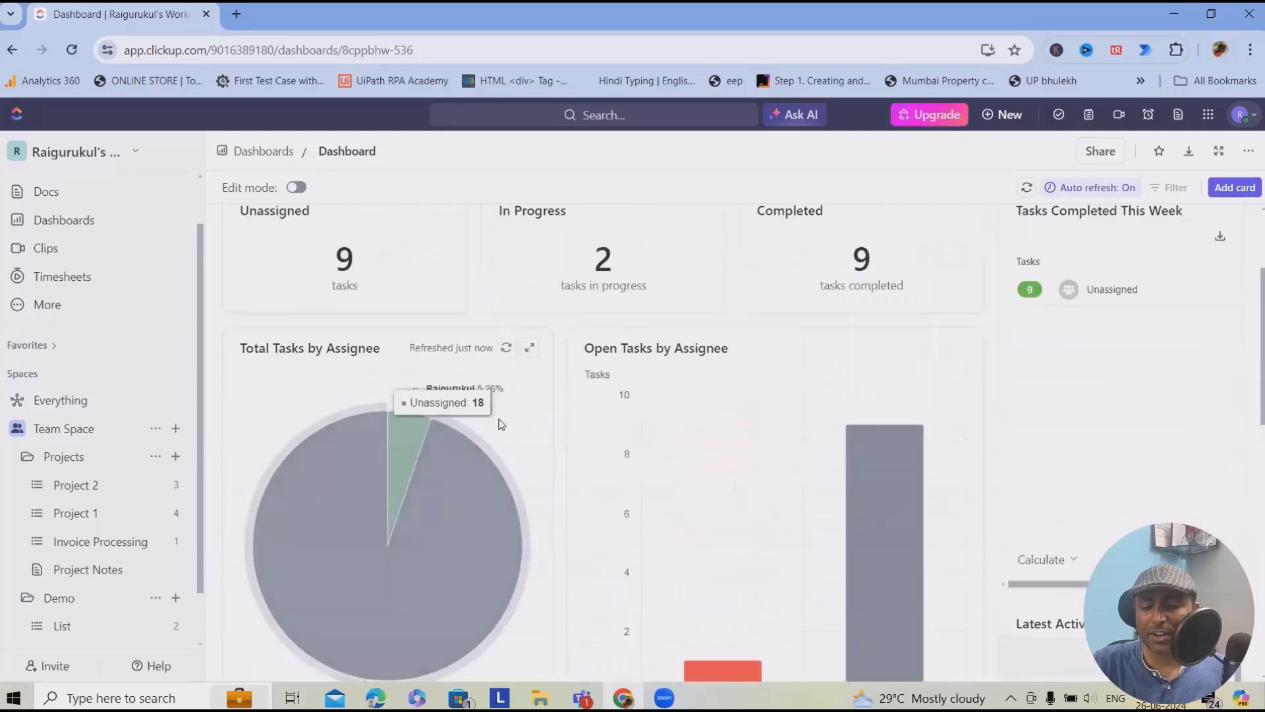
pyautogui.scroll(2, 607, 488)
pyautogui.scroll(-5, 718, 448)
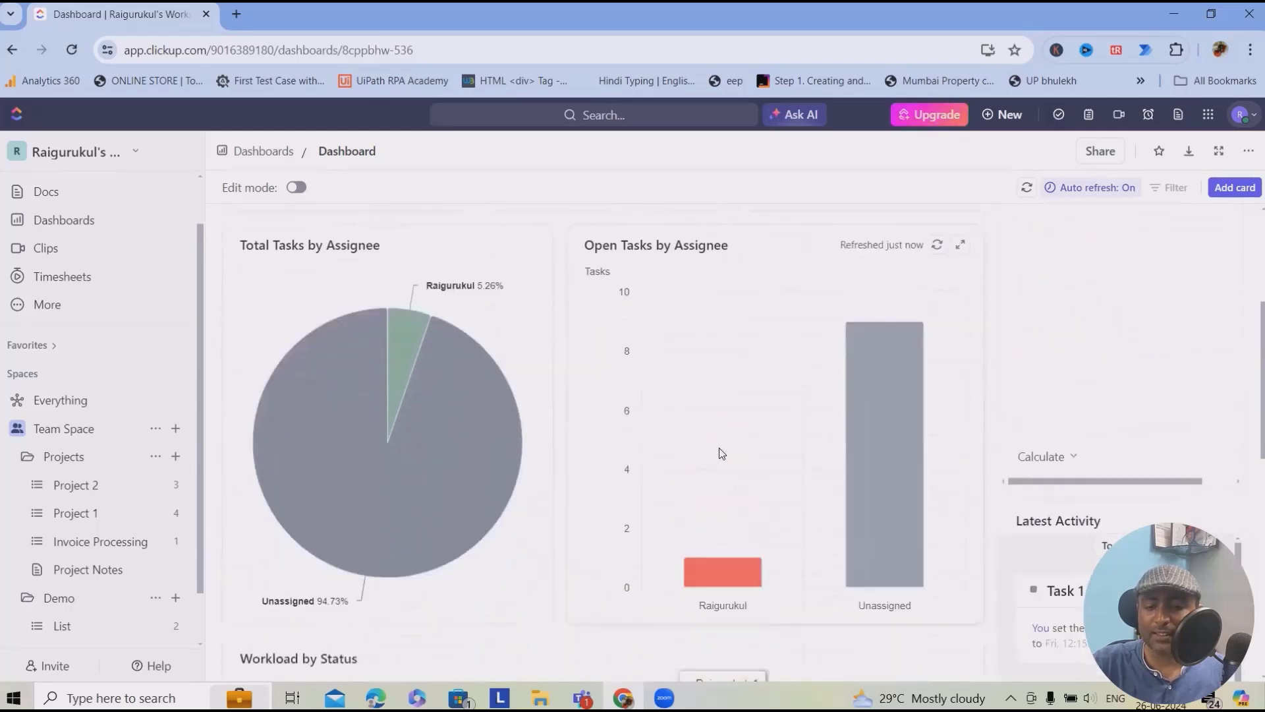
pyautogui.scroll(-4, 817, 431)
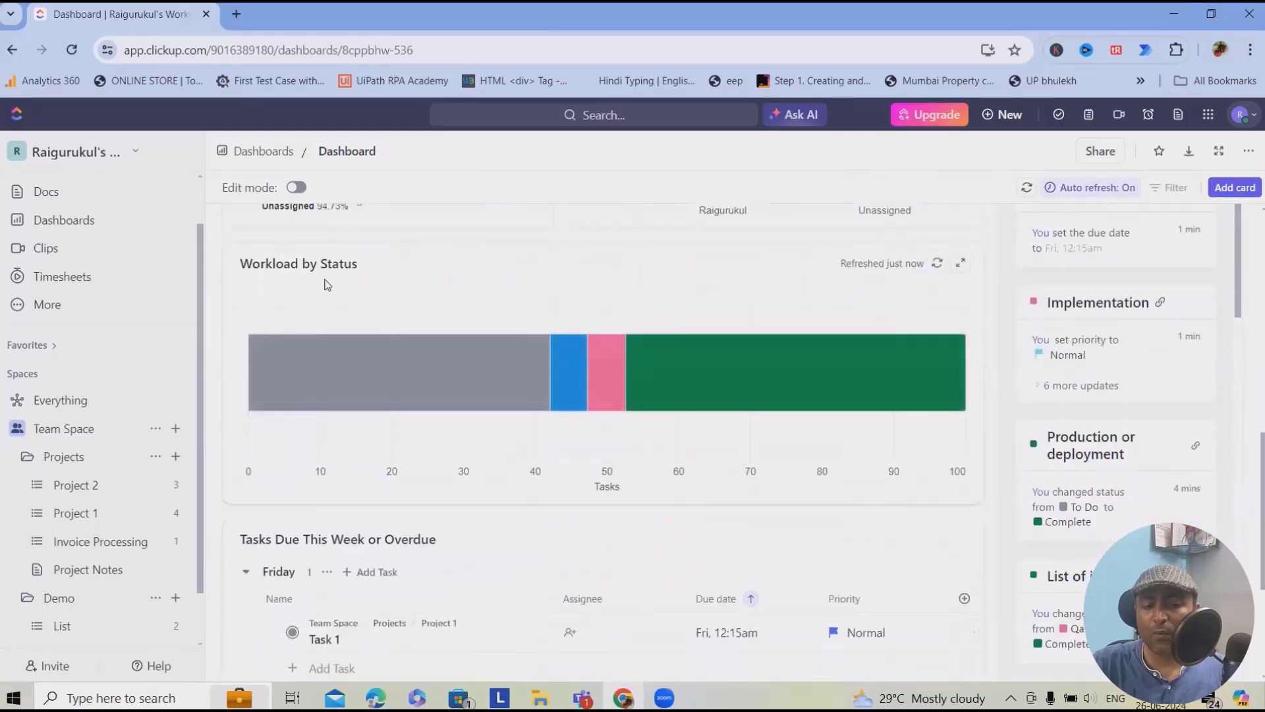
pyautogui.scroll(-4, 773, 443)
pyautogui.scroll(12, 717, 526)
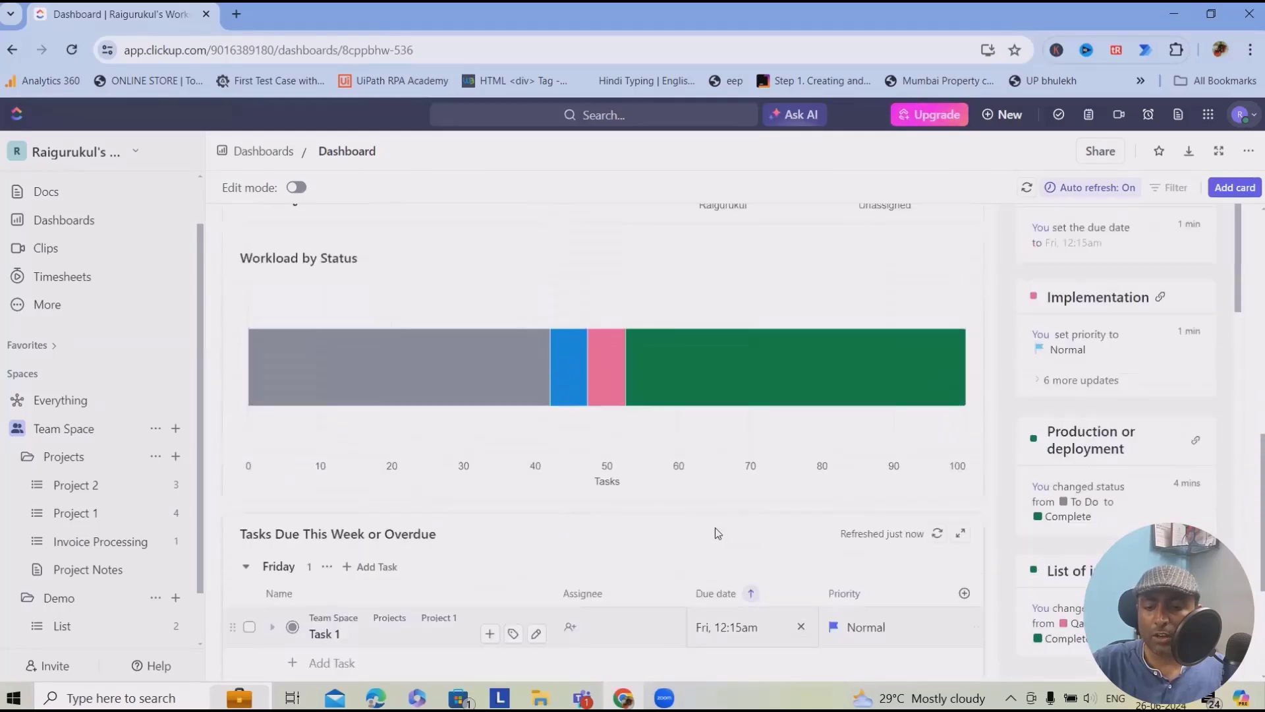
pyautogui.scroll(1, 717, 524)
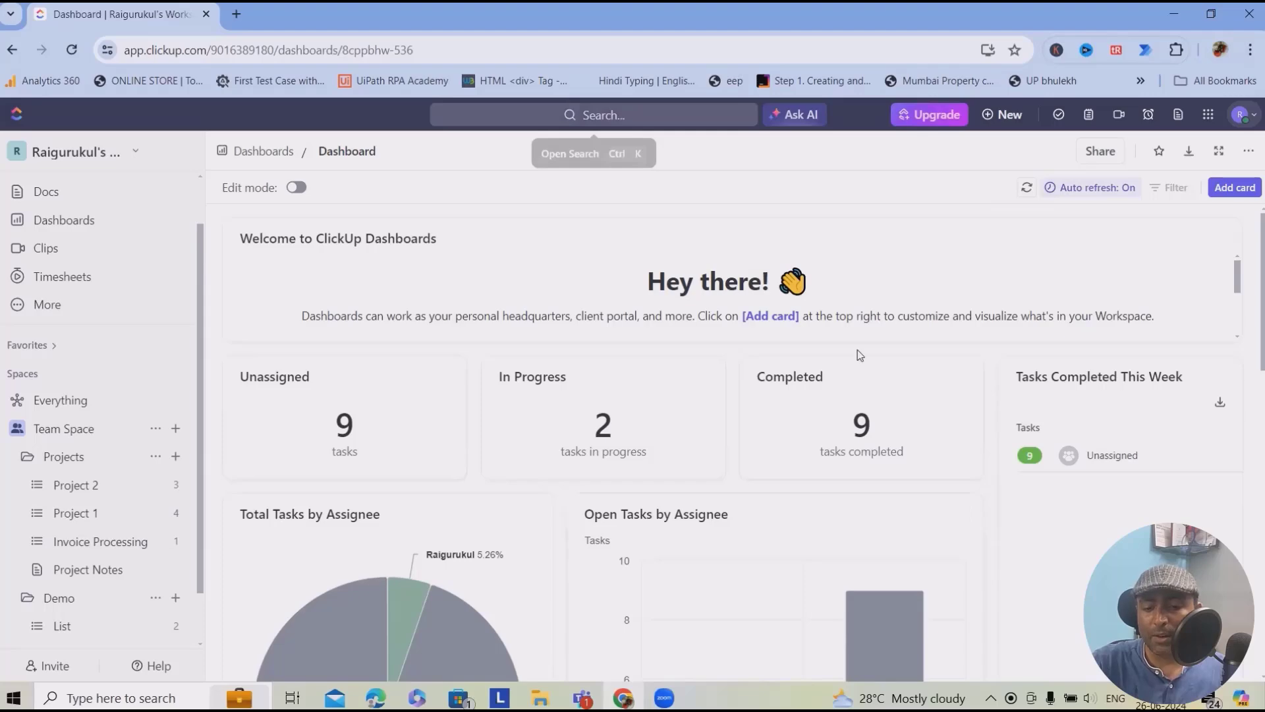
pyautogui.scroll(-10, 855, 484)
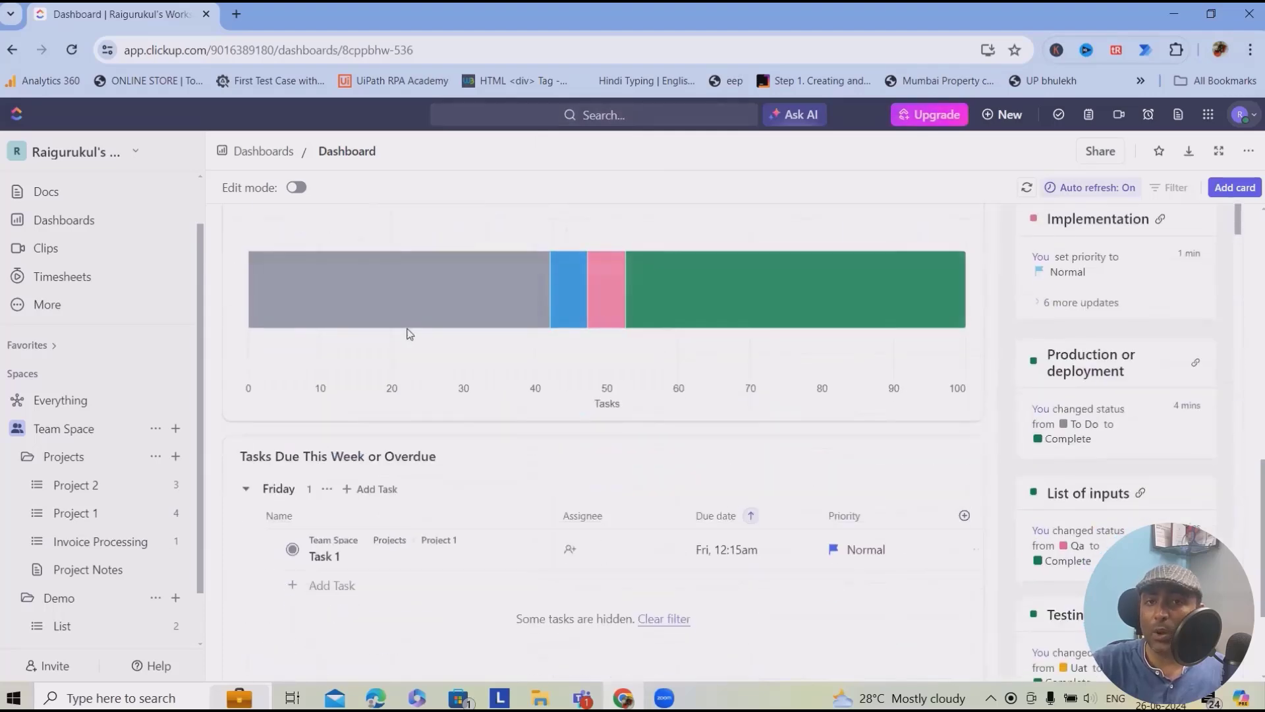
pyautogui.scroll(-3, 819, 425)
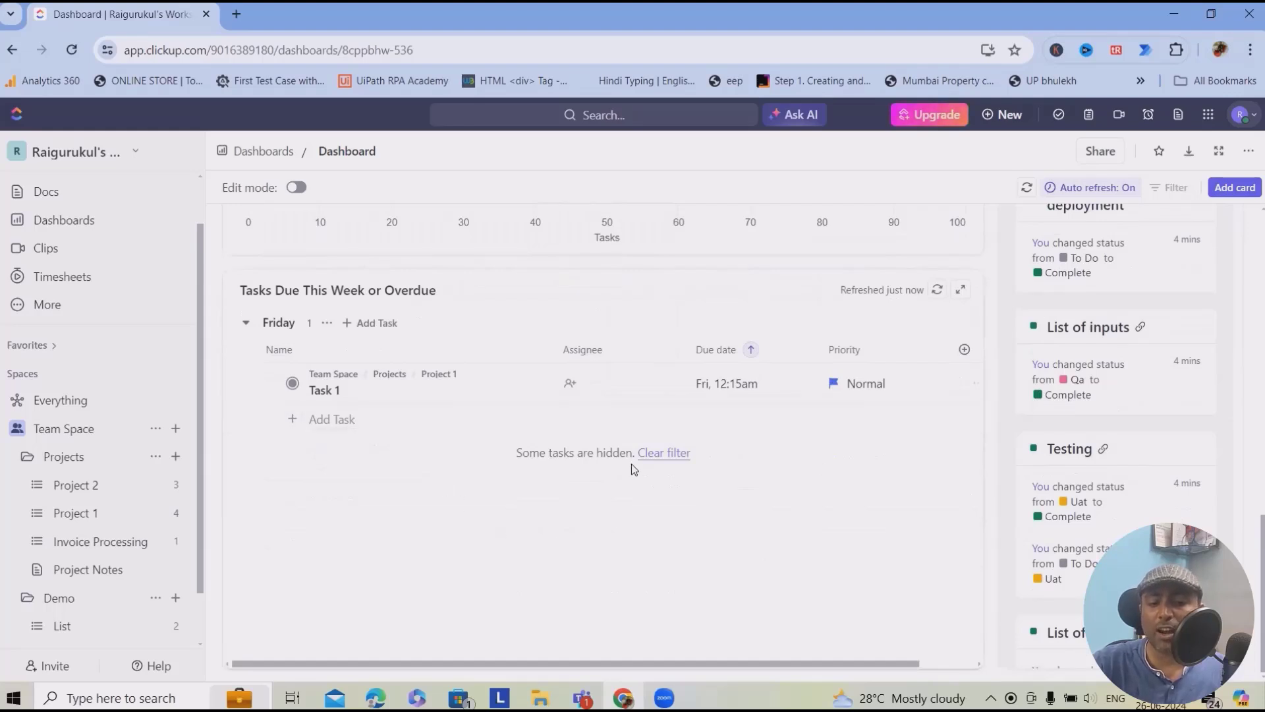
pyautogui.scroll(10, 699, 596)
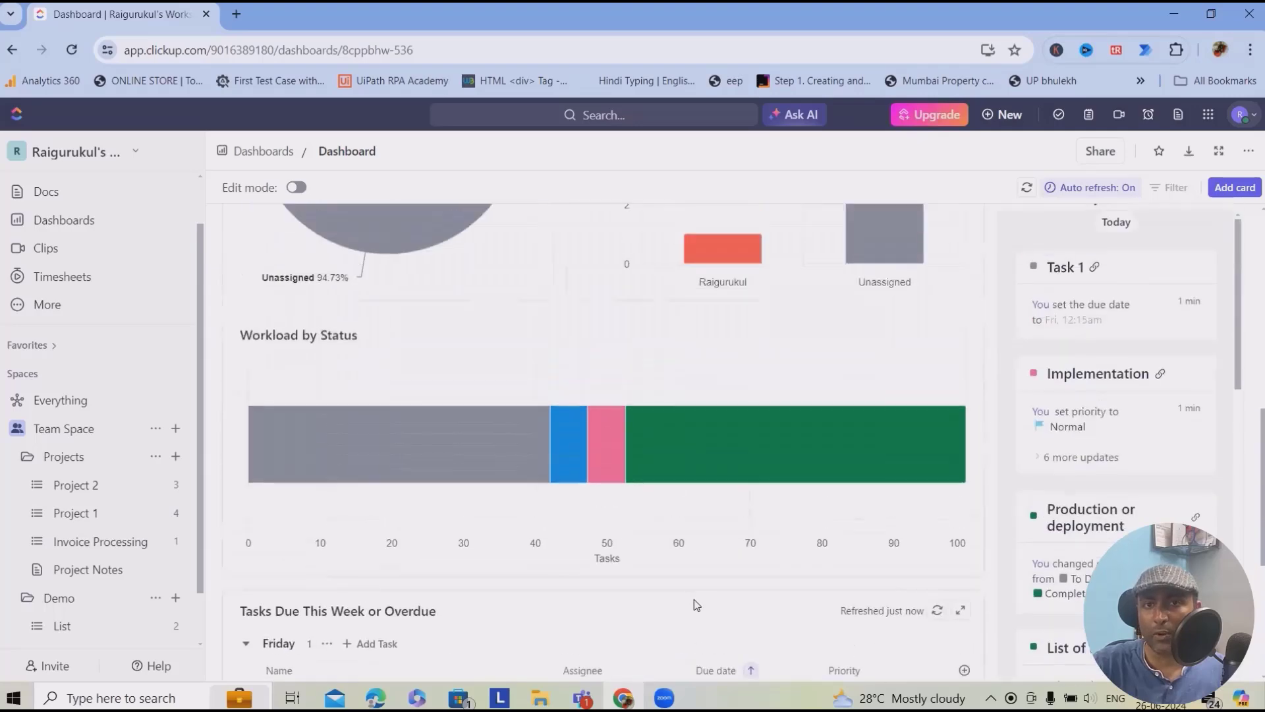
pyautogui.scroll(-5, 696, 607)
pyautogui.scroll(-1, 99, 574)
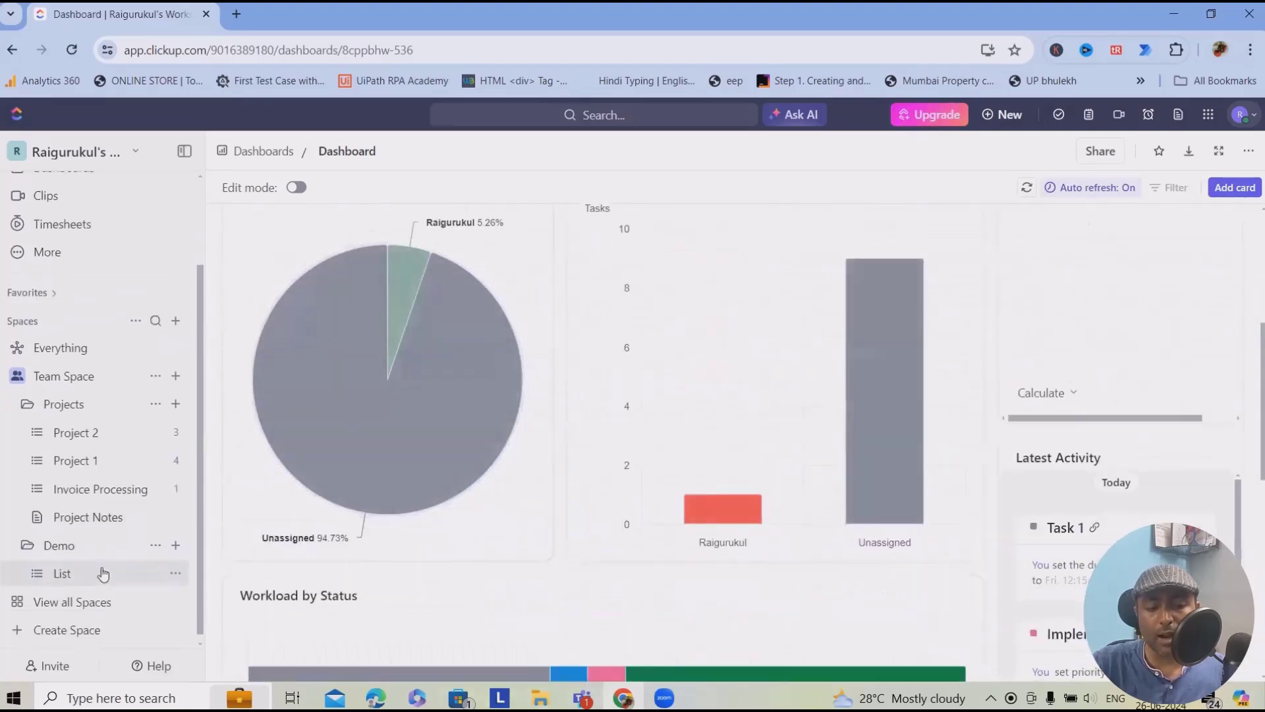
pyautogui.scroll(-5, 359, 585)
pyautogui.scroll(10, 459, 582)
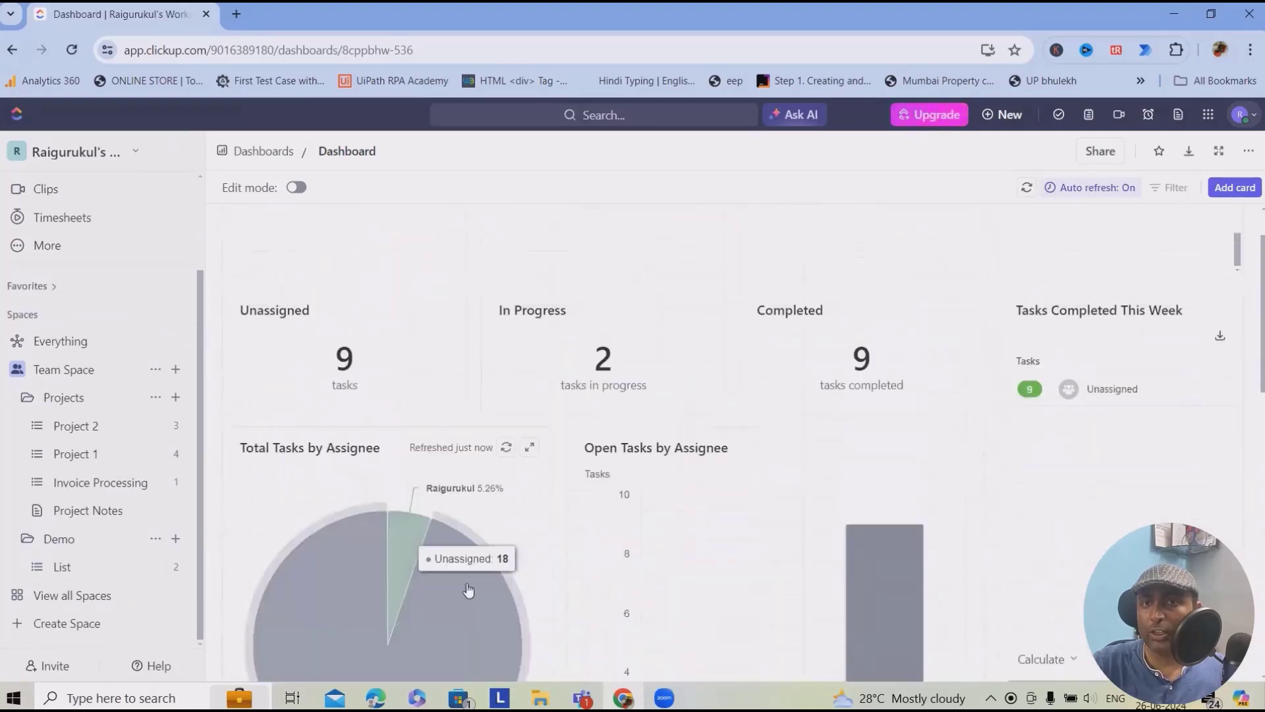